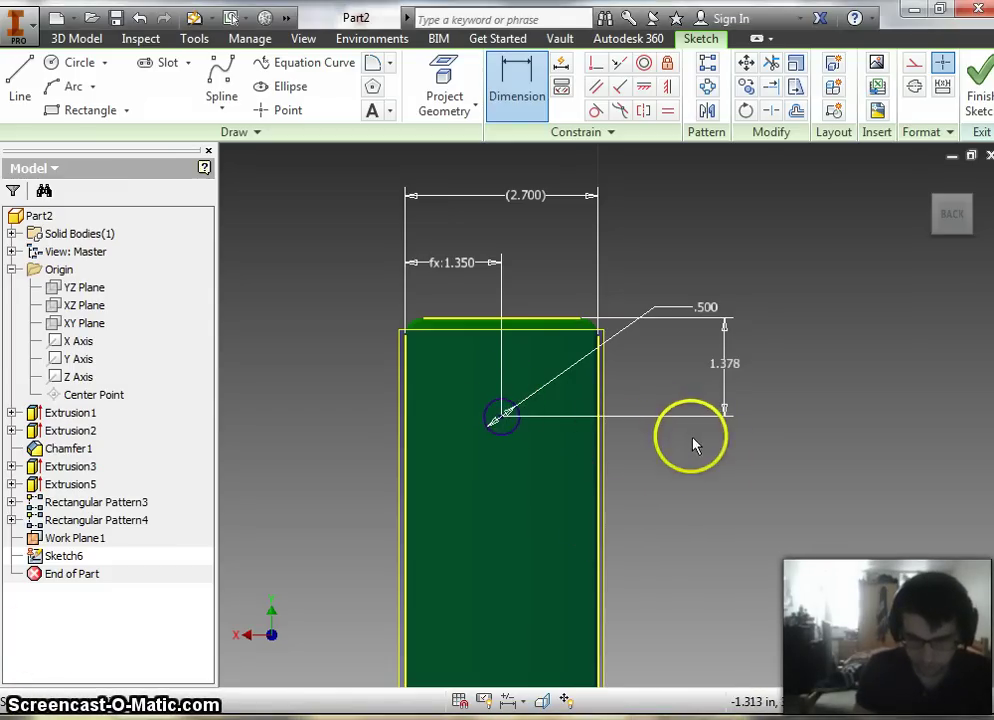
Step: Draw two circles concentric with the 0.500 in circle and inside it, the smaller about 0.22 in across
scroll(541, 449, "down", 2)
scroll(535, 443, "up", 3)
scroll(523, 430, "up", 2)
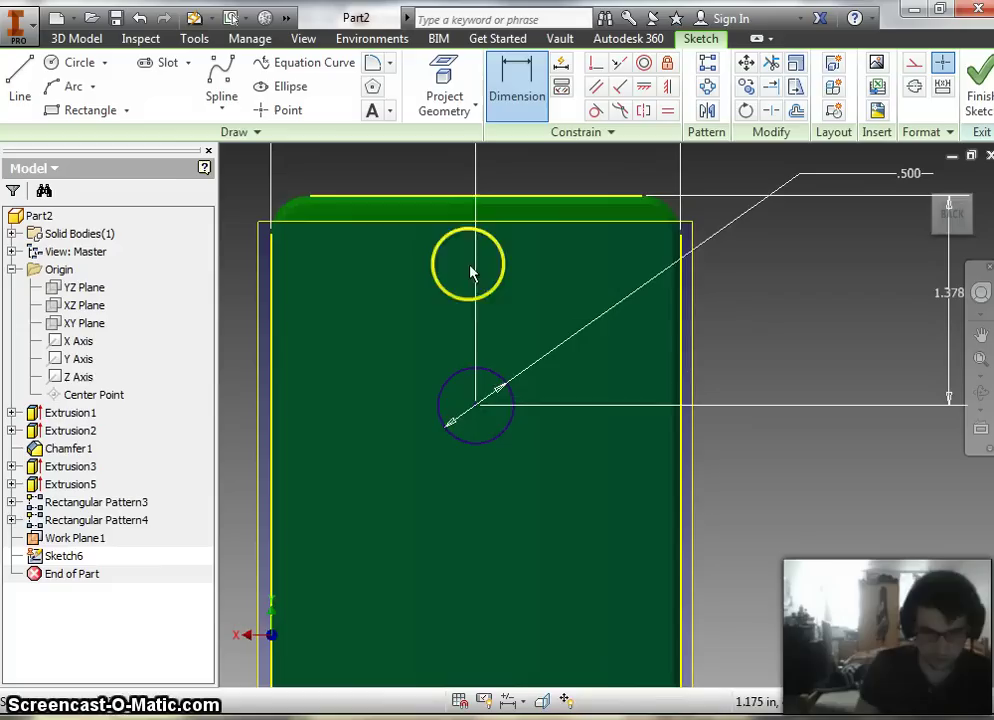
left_click(67, 62)
left_click(470, 406)
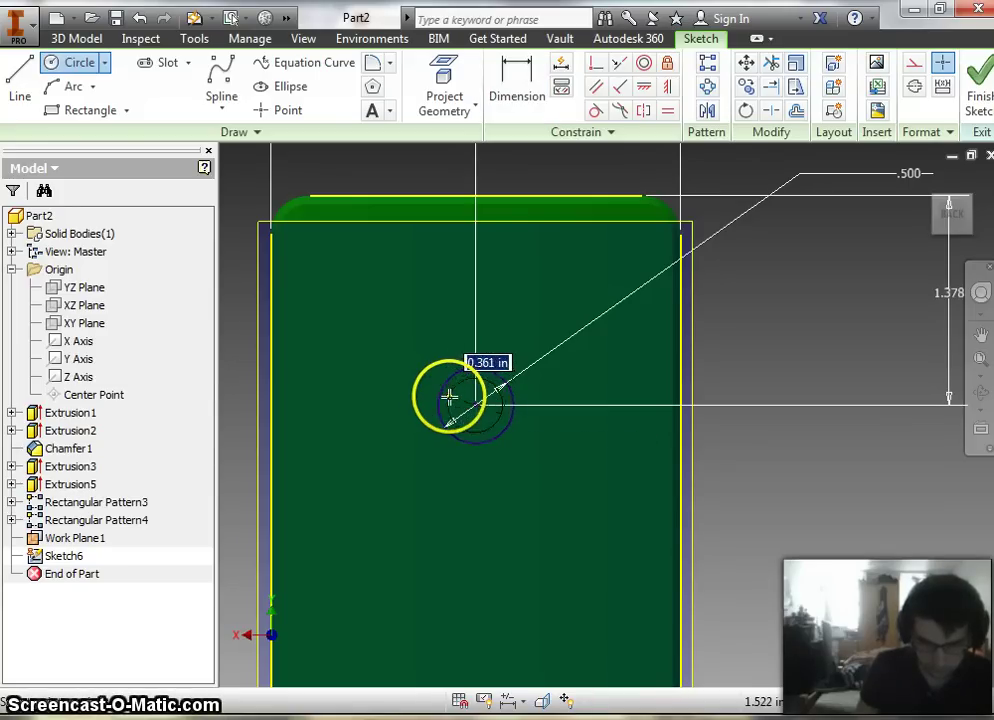
left_click(445, 396)
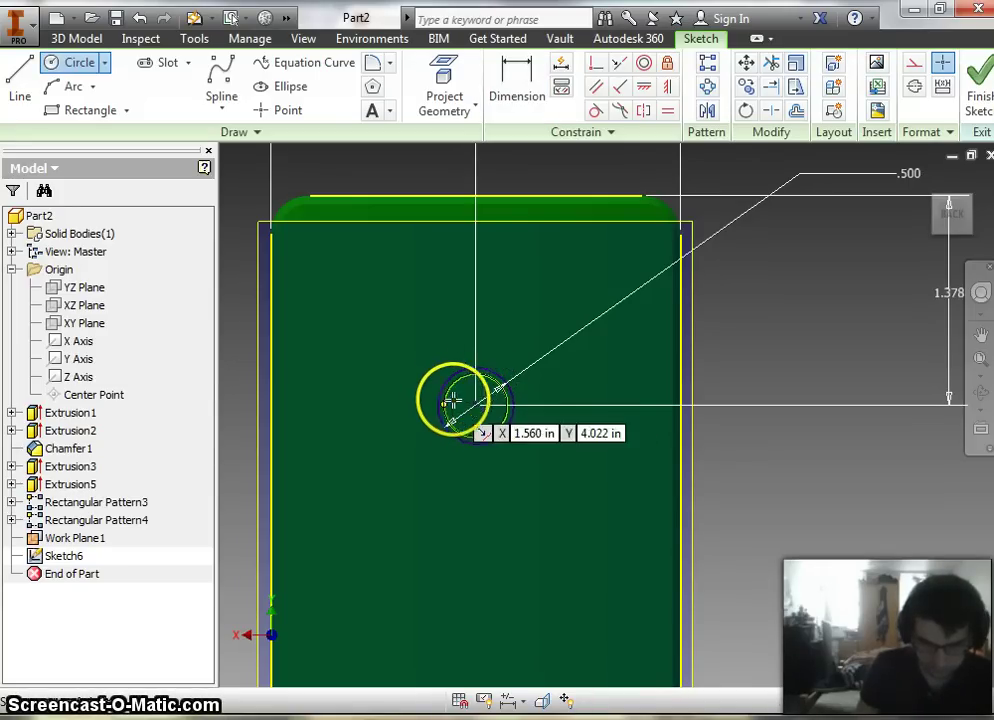
left_click(466, 402)
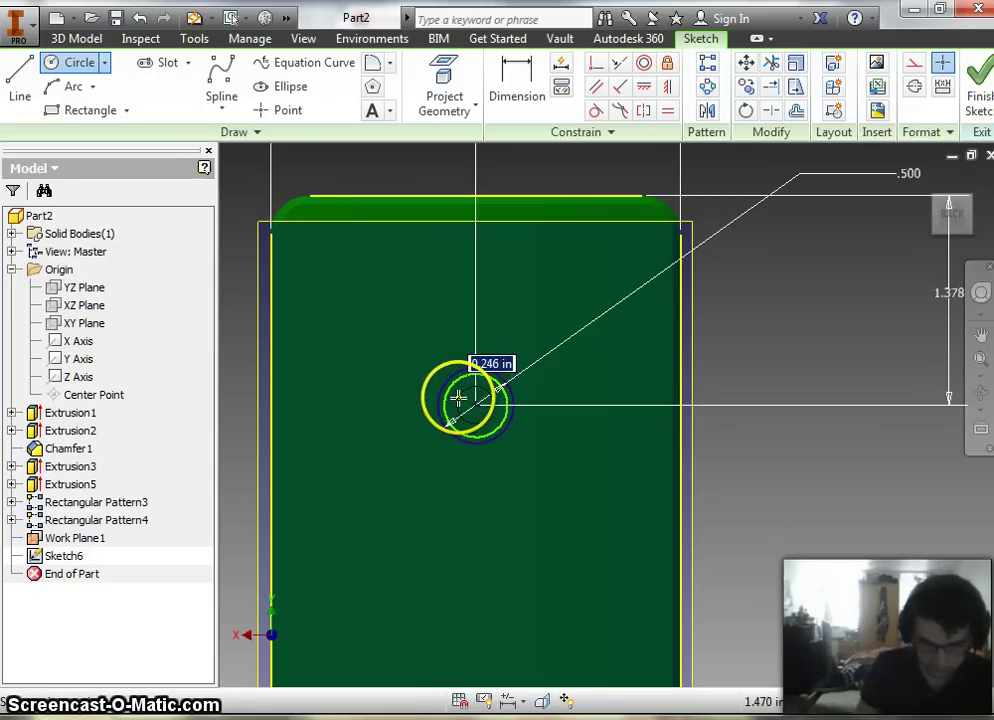
left_click(460, 399)
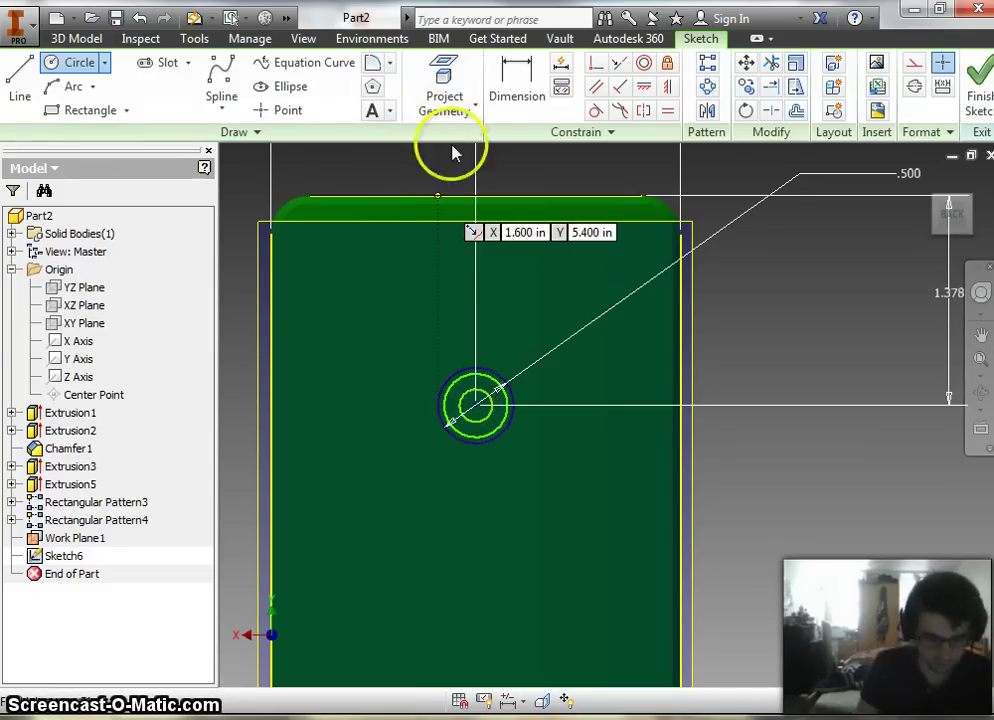
Step: Dimension the gap between the outermost circle and the middle circle and set it to 0.02 in
key("d")
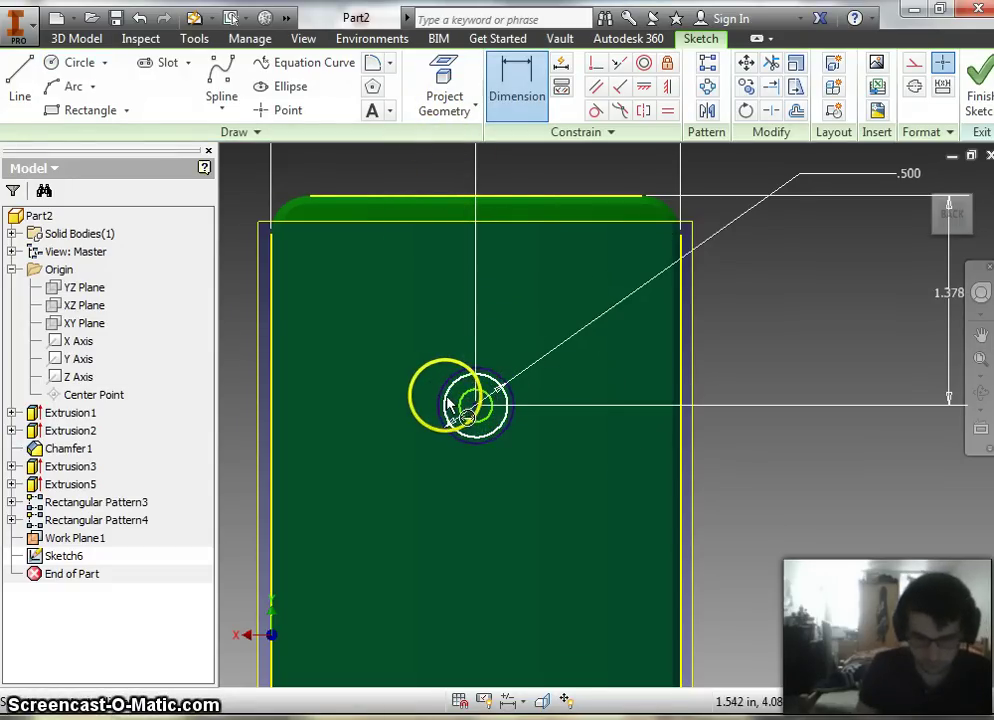
left_click(437, 406)
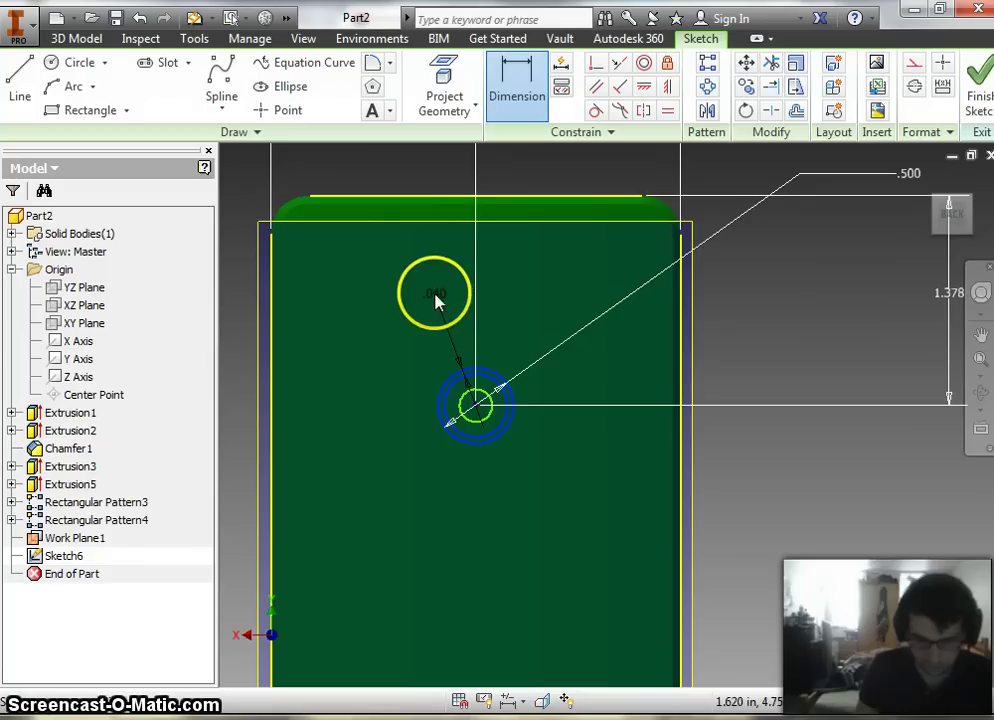
left_click(436, 300)
type(".0")
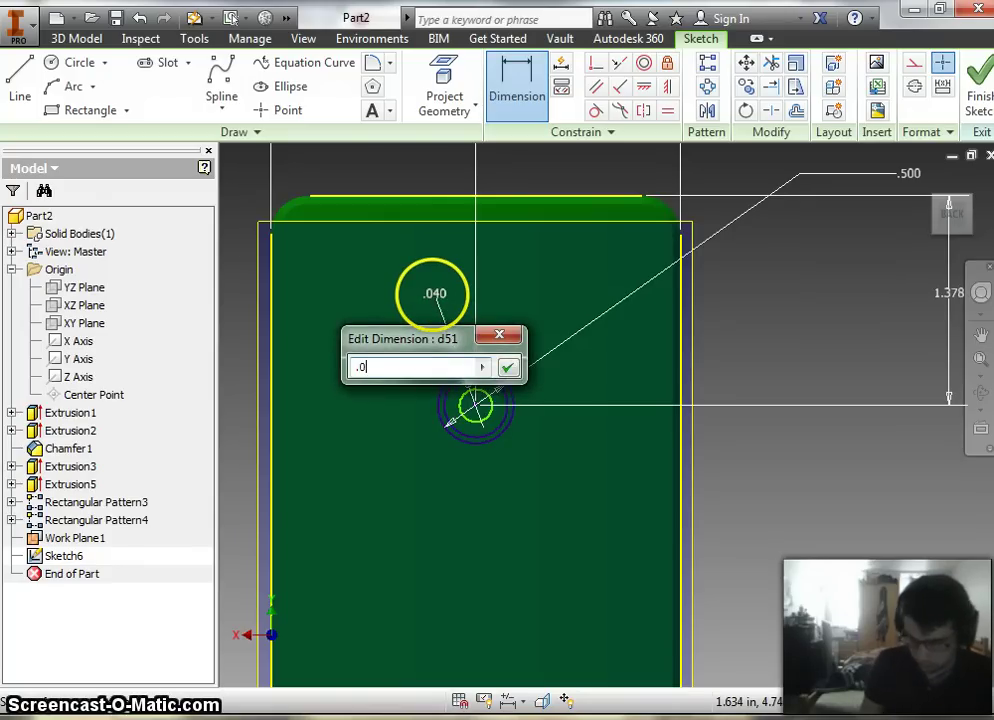
type("2")
key("Return")
Step: Dimension the innermost circle and set its diameter to 0.2 in
left_click(480, 400)
left_click(526, 323)
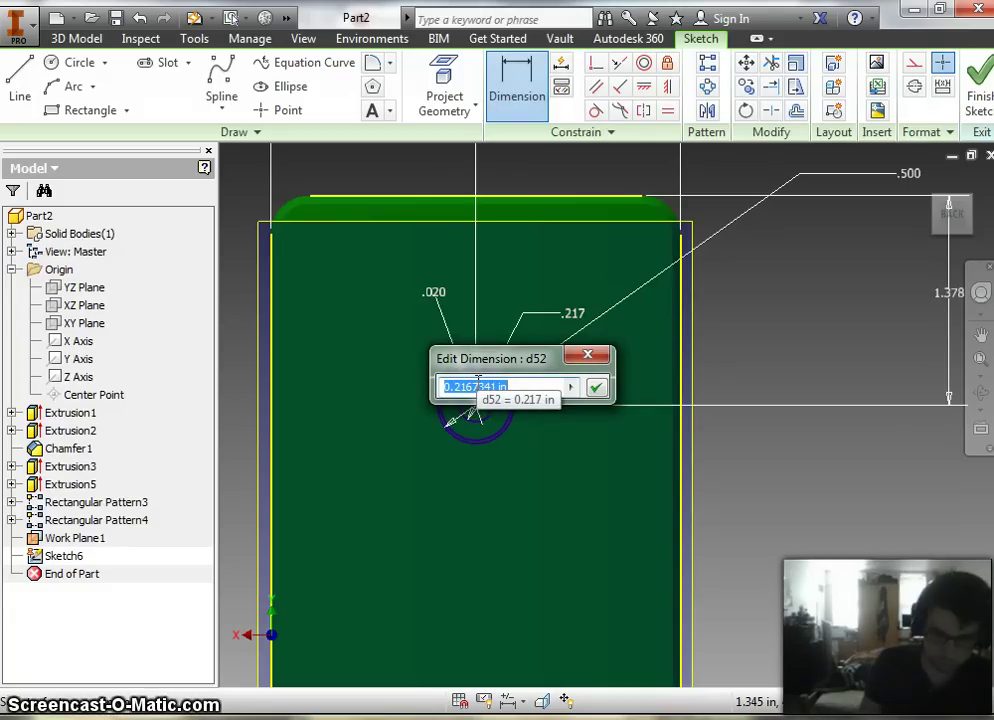
type(".2")
key("Return")
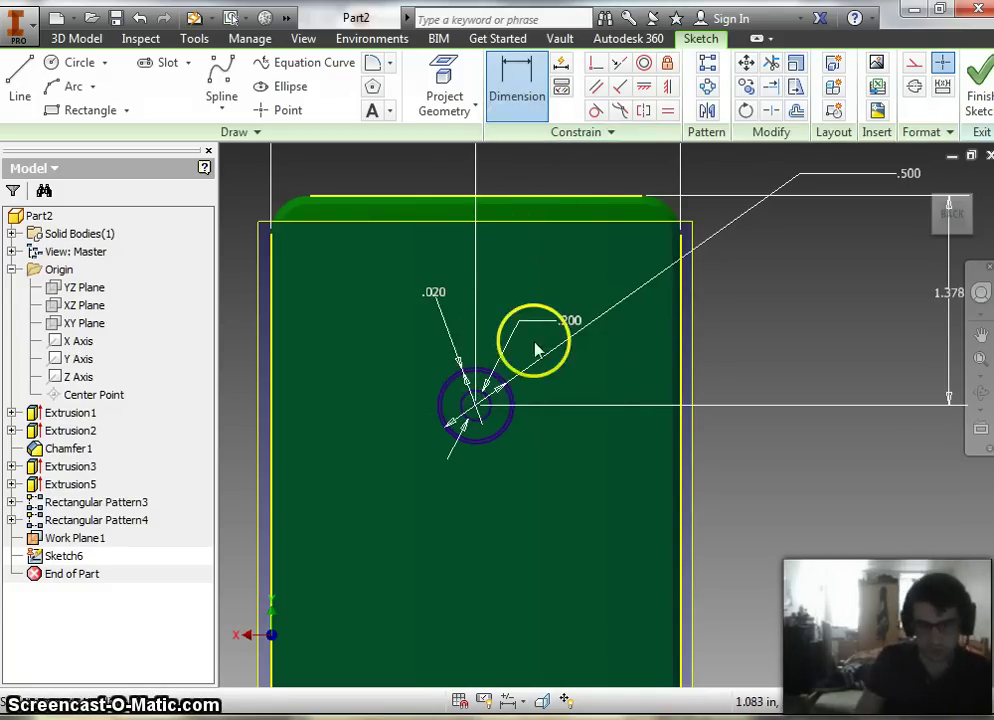
left_click_drag(490, 404, 496, 376)
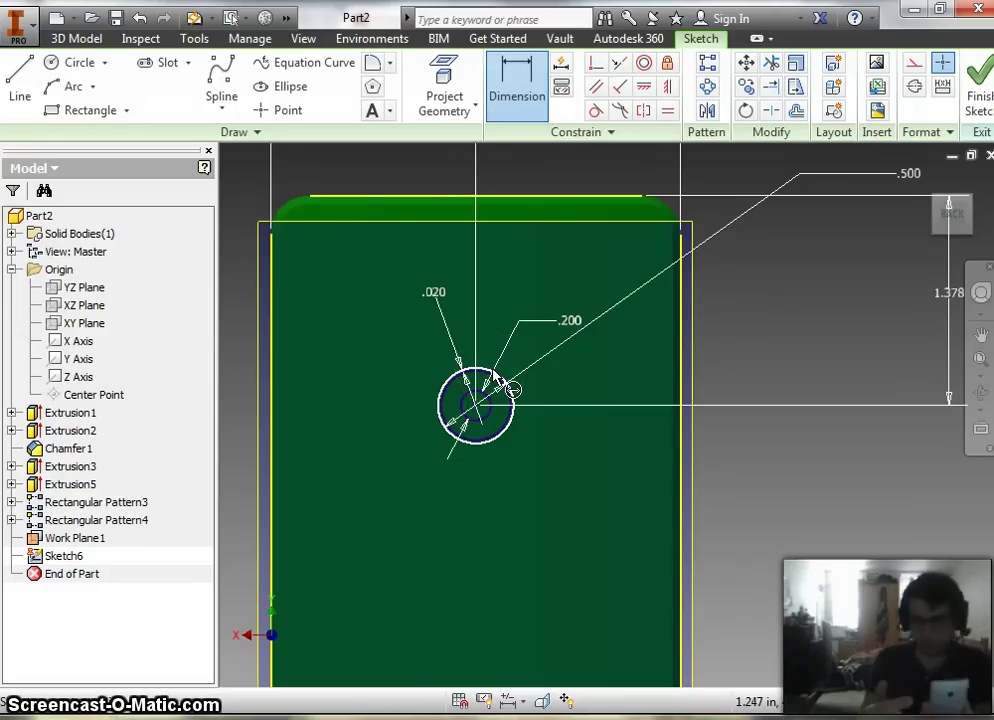
mouse_move(495, 372)
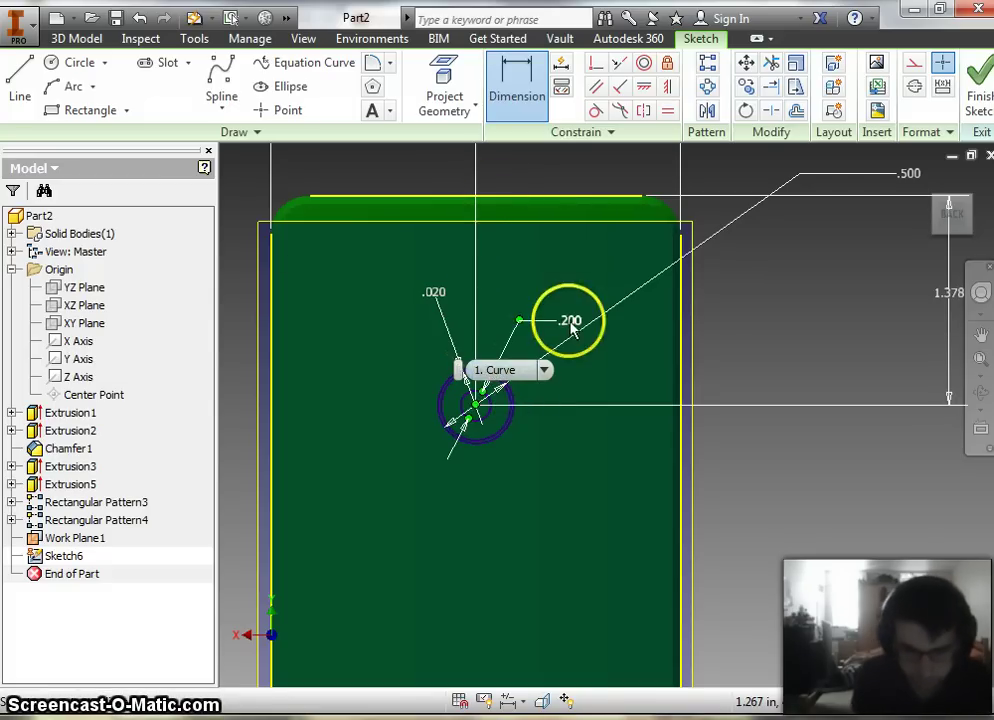
Step: Draw a thin horizontal rectangle about 0.105 in high above the circles, spanning the body from one side edge to the other
left_click(106, 114)
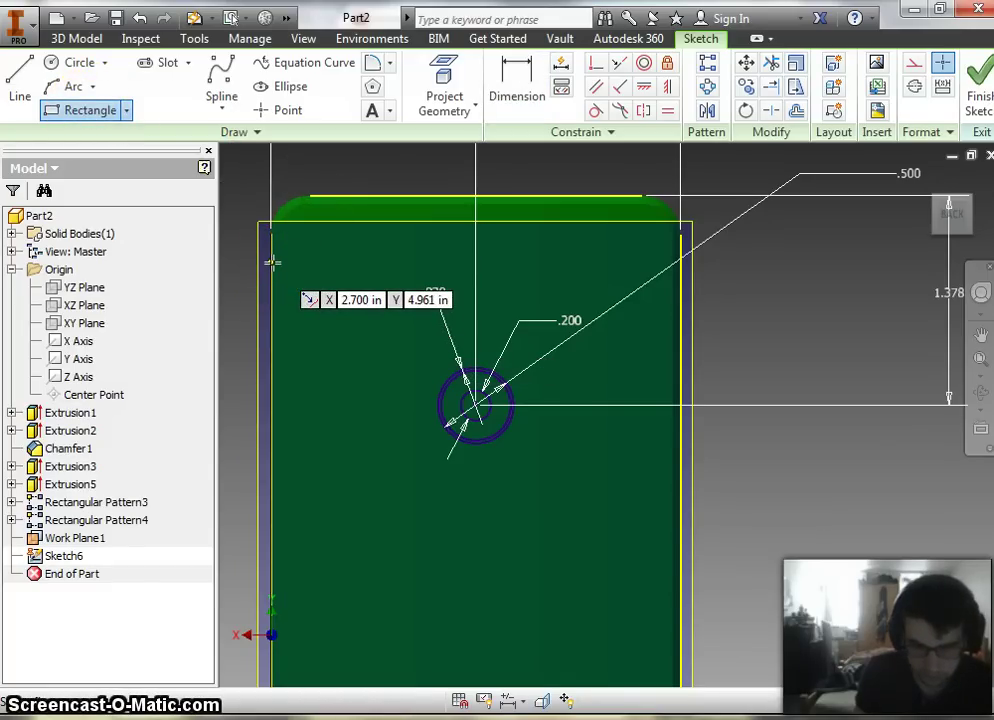
left_click(272, 262)
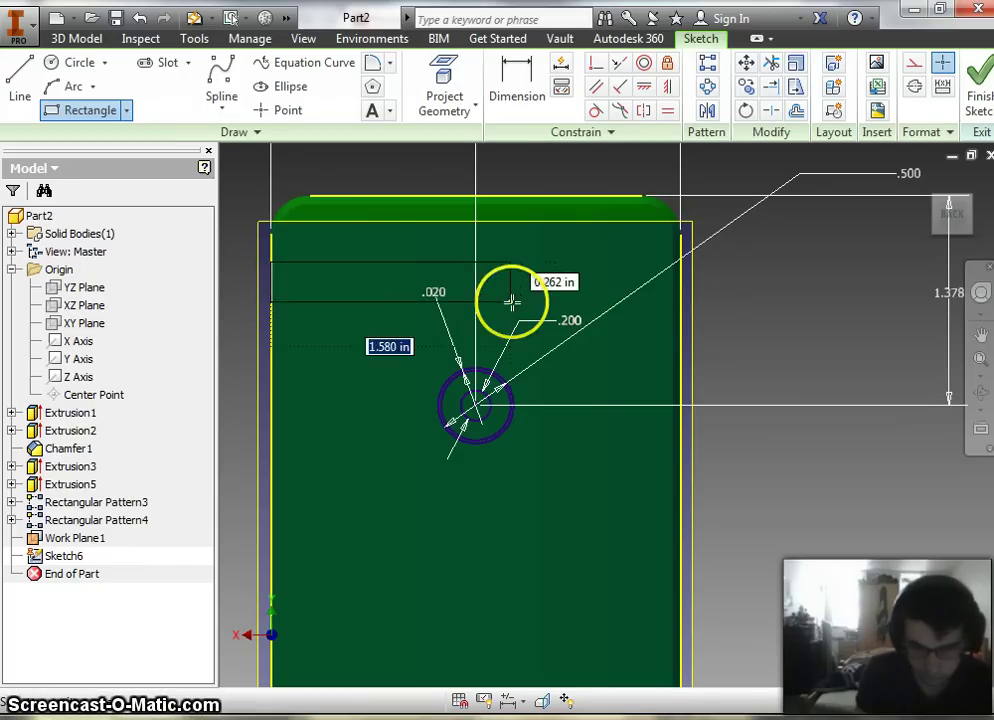
left_click(680, 278)
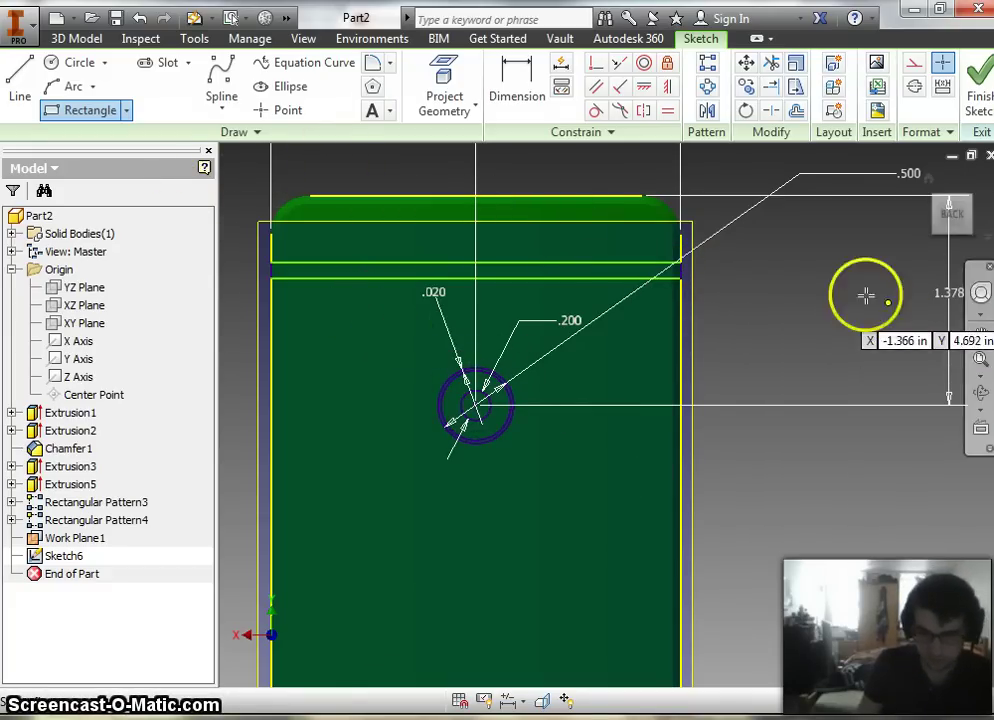
Step: Dimension the height of the thin horizontal rectangle and set it to 0.05 in
left_click(518, 86)
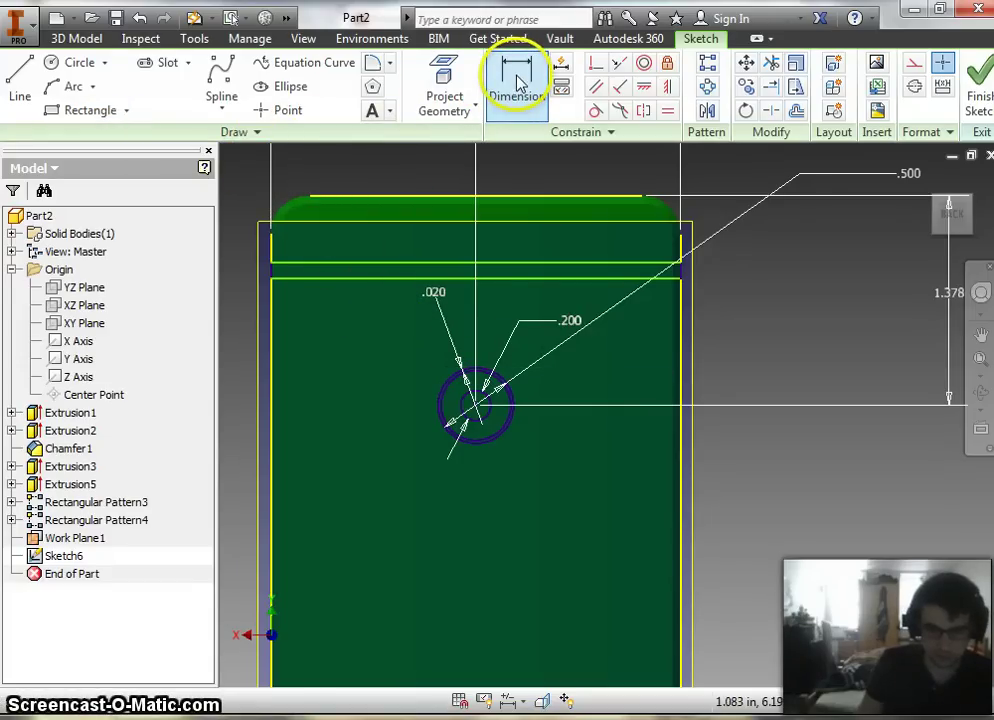
left_click(408, 263)
left_click(406, 279)
left_click(250, 272)
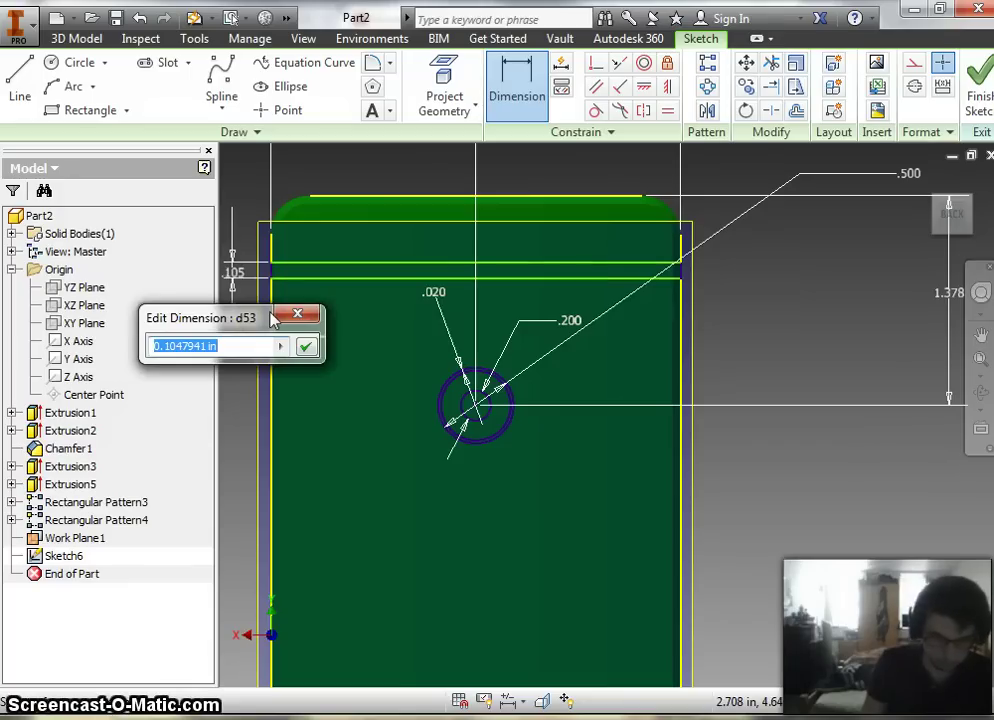
type(".05")
key("Return")
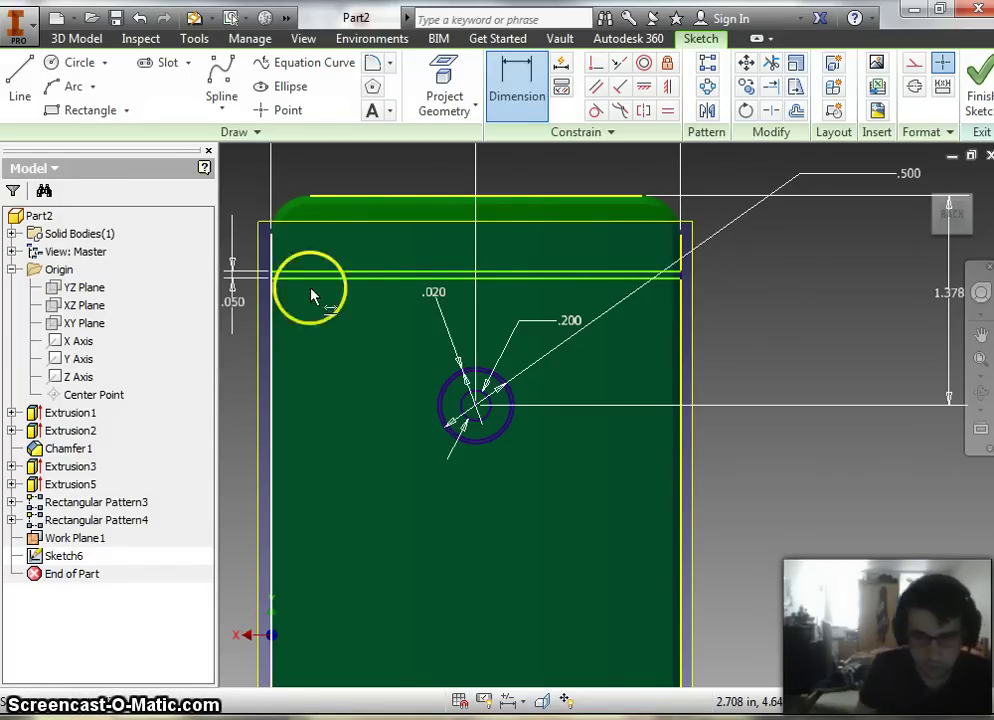
Step: Dimension the distance from the body's top edge to the horizontal rectangle and set it to 0.5 in
left_click(311, 294)
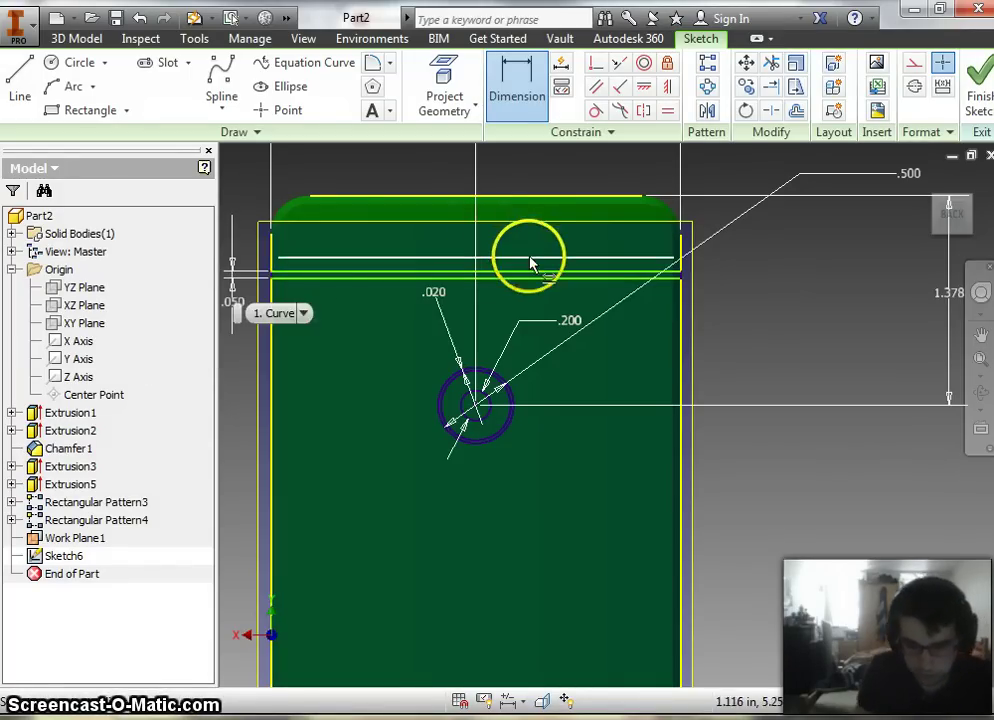
left_click(533, 197)
left_click(843, 225)
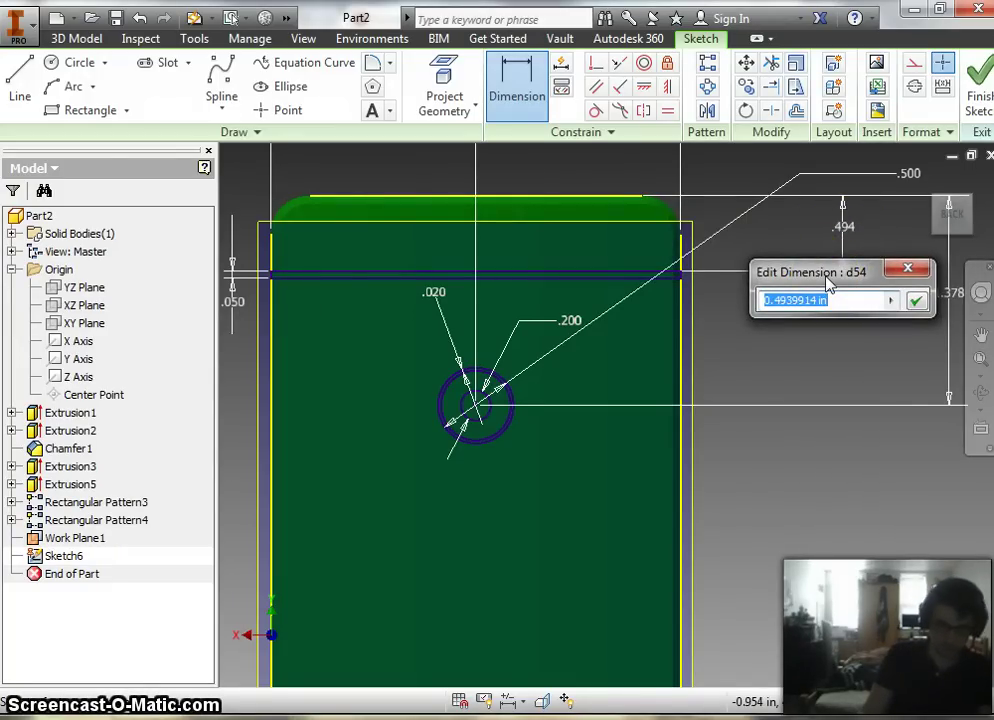
type(".5")
key("Return")
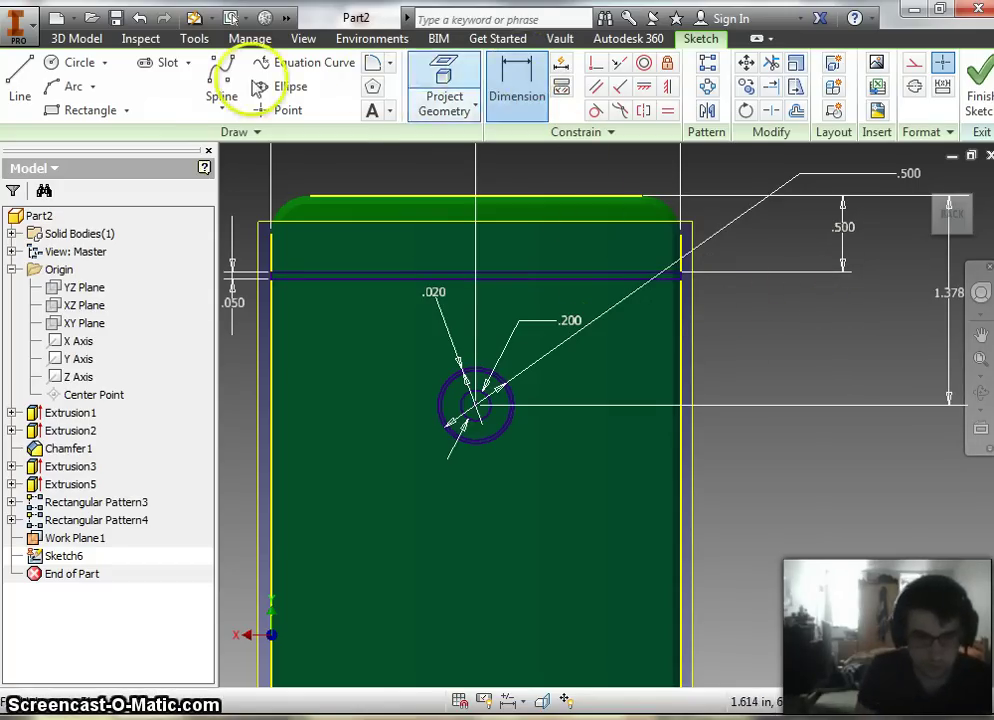
Step: Draw a narrow vertical rectangle from the horizontal strip's lower edge down past the two outer circles, ending above the innermost circle
left_click(62, 111)
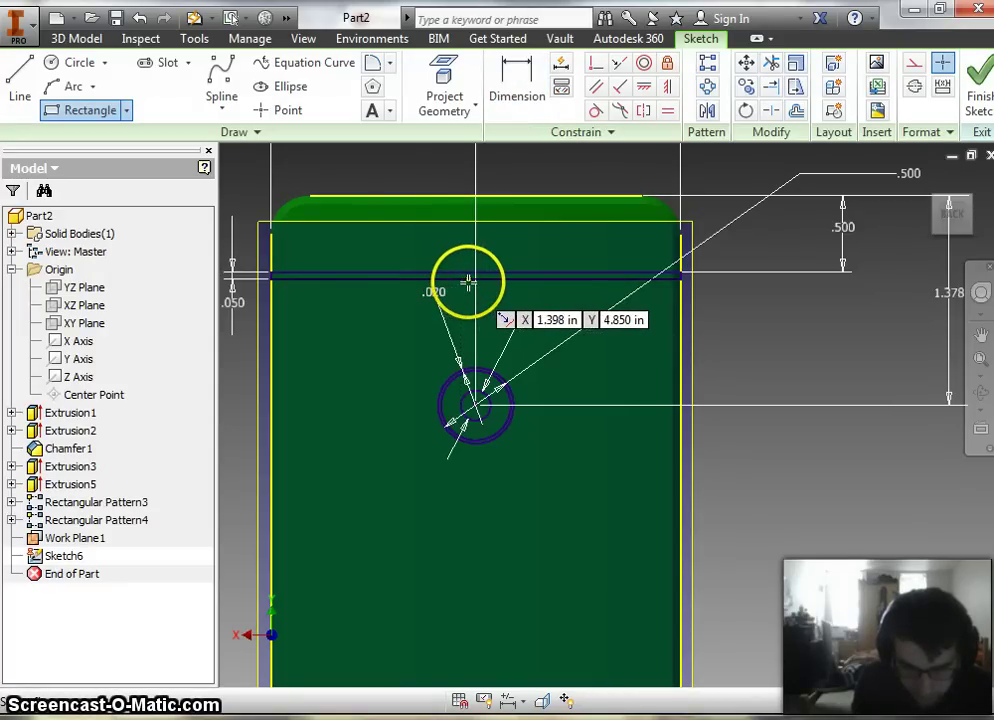
left_click(468, 284)
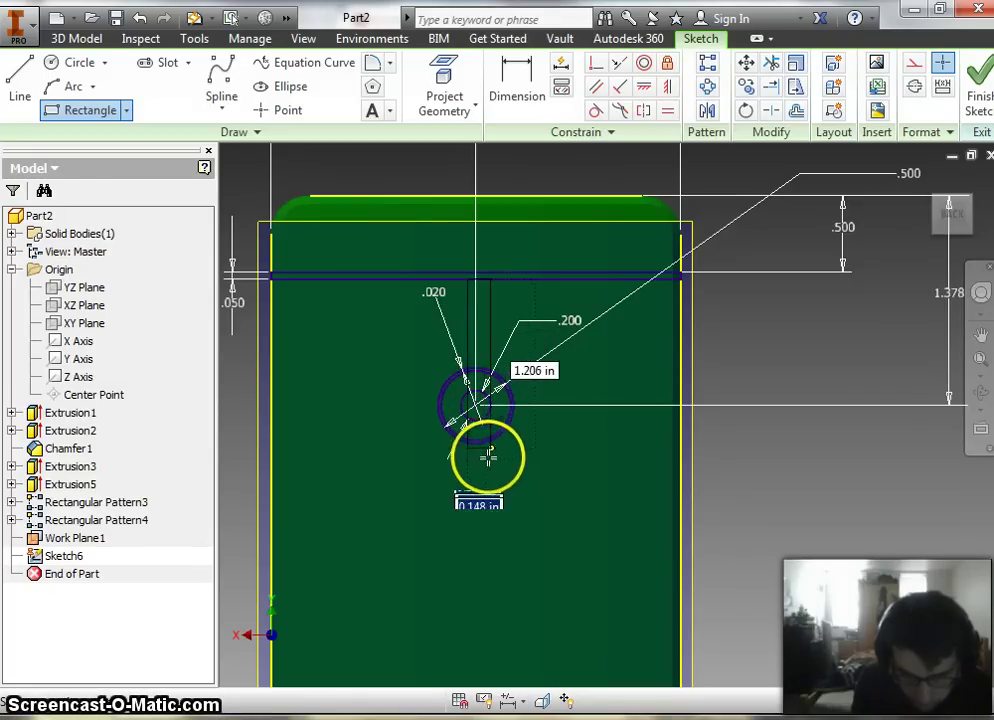
scroll(485, 399, "up", 4)
scroll(482, 398, "up", 3)
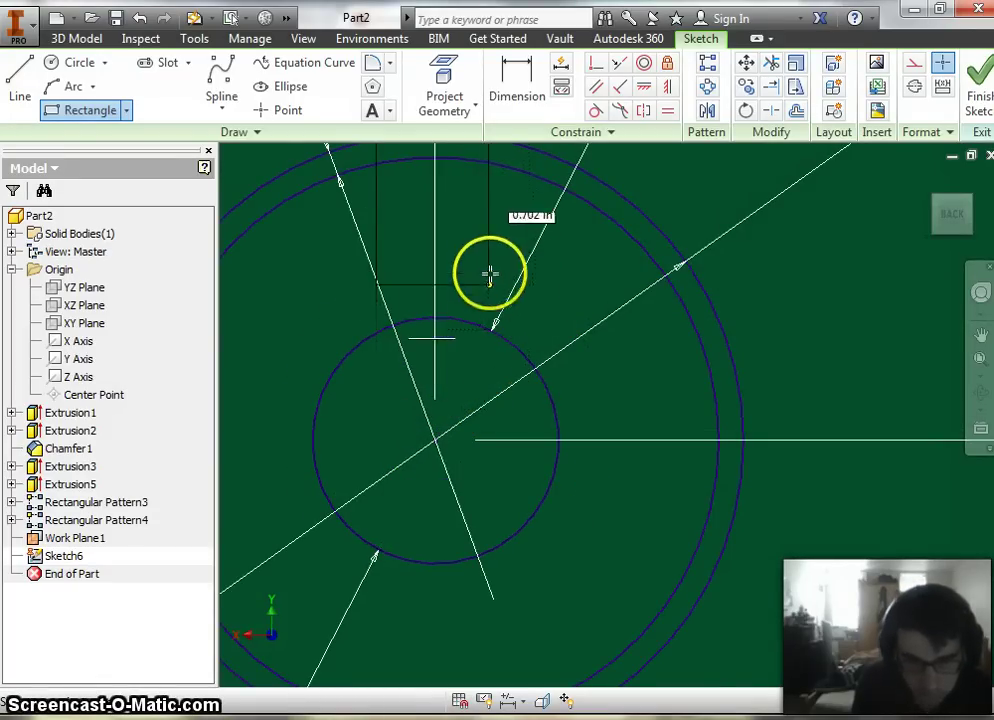
left_click(477, 199)
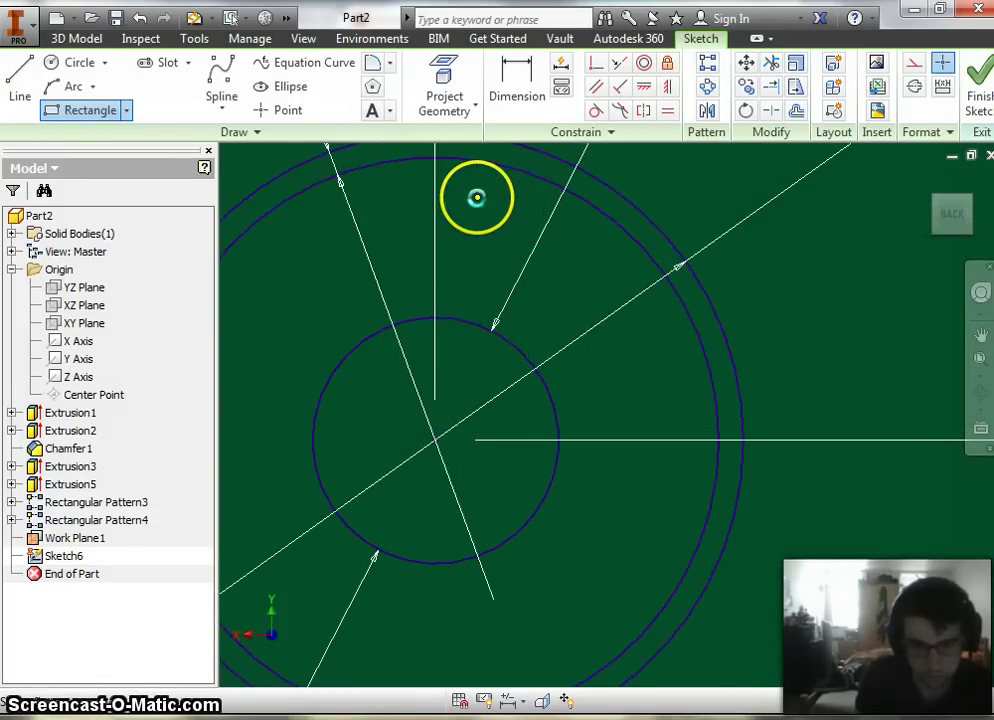
scroll(477, 199, "down", 3)
scroll(475, 205, "down", 3)
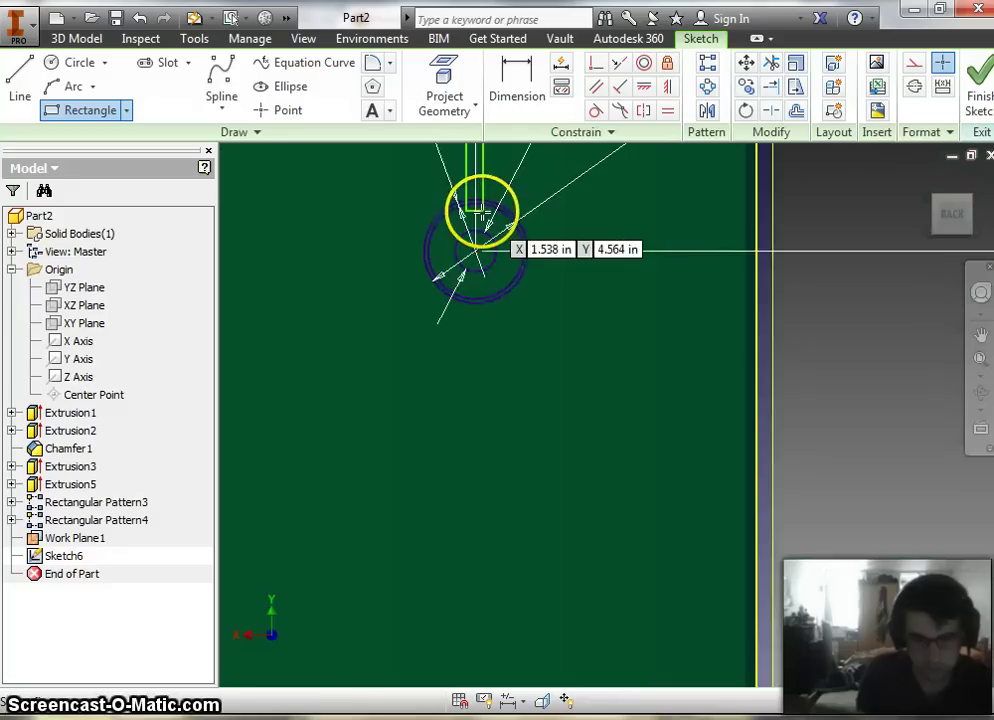
scroll(480, 250, "down", 1)
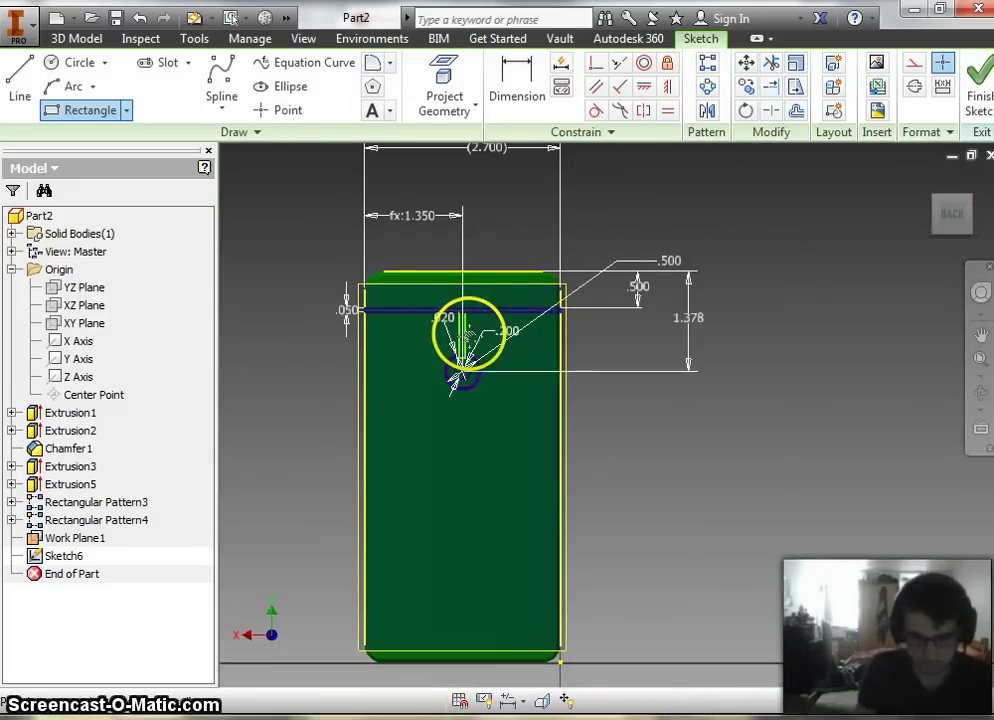
scroll(468, 310, "up", 4)
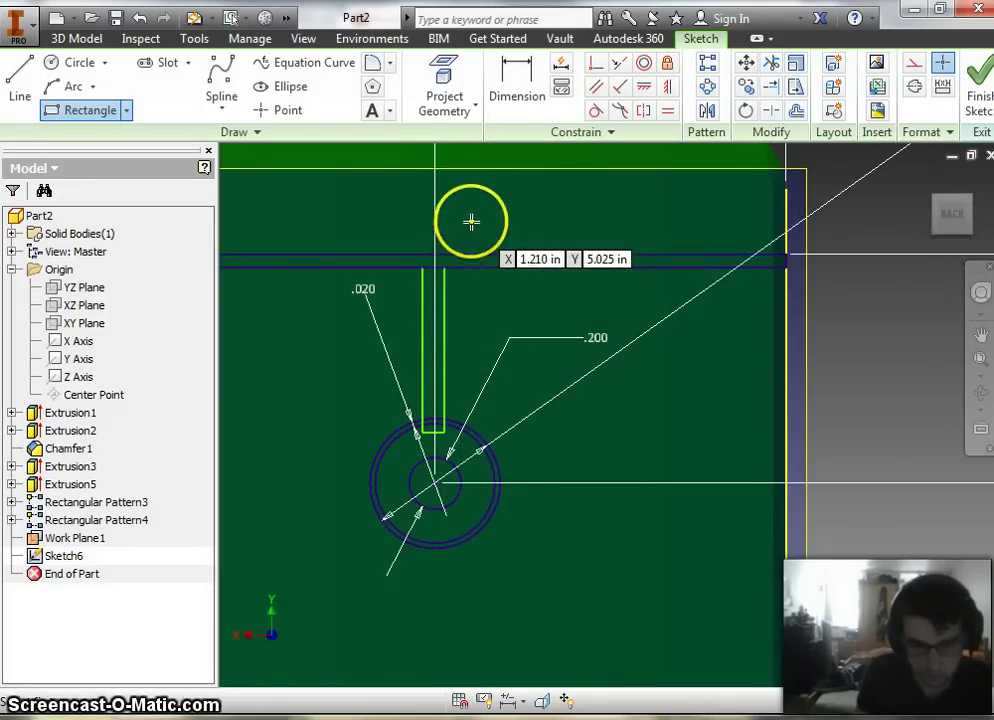
Step: Dimension the vertical rectangle's left edge from the circles' center and set the distance to .05/2 in
left_click(513, 76)
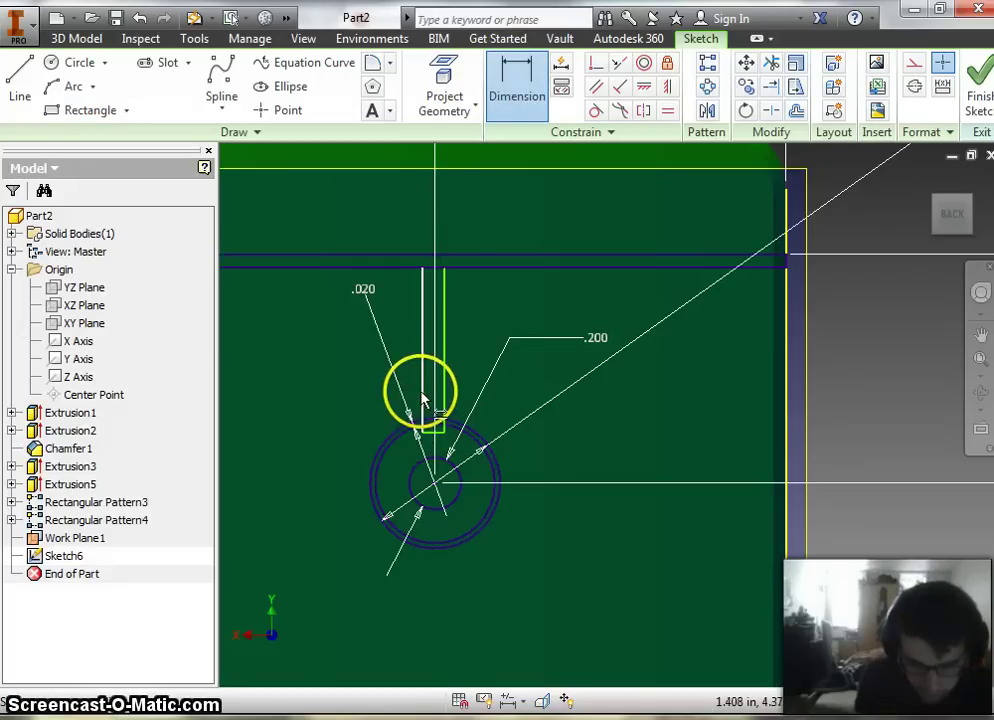
left_click(435, 488)
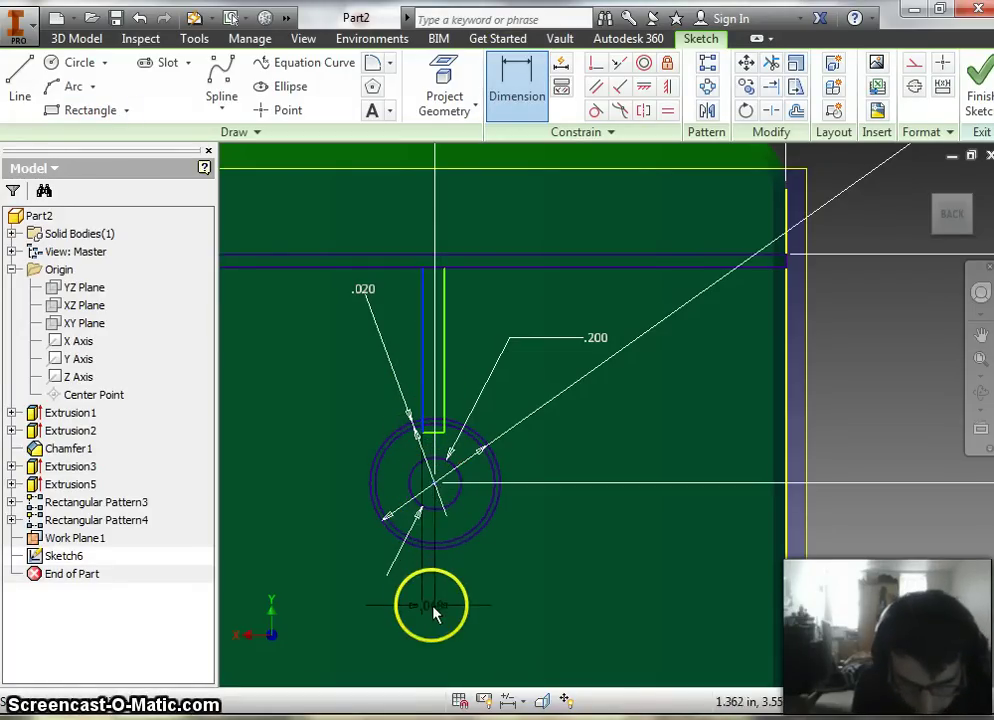
left_click(433, 607)
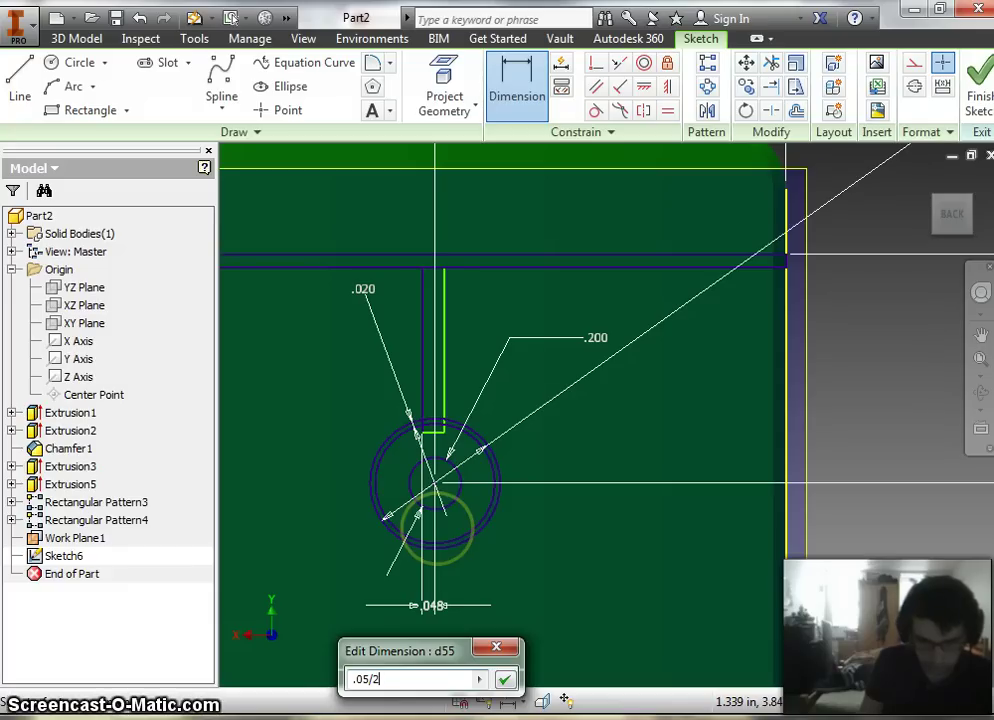
key("Return")
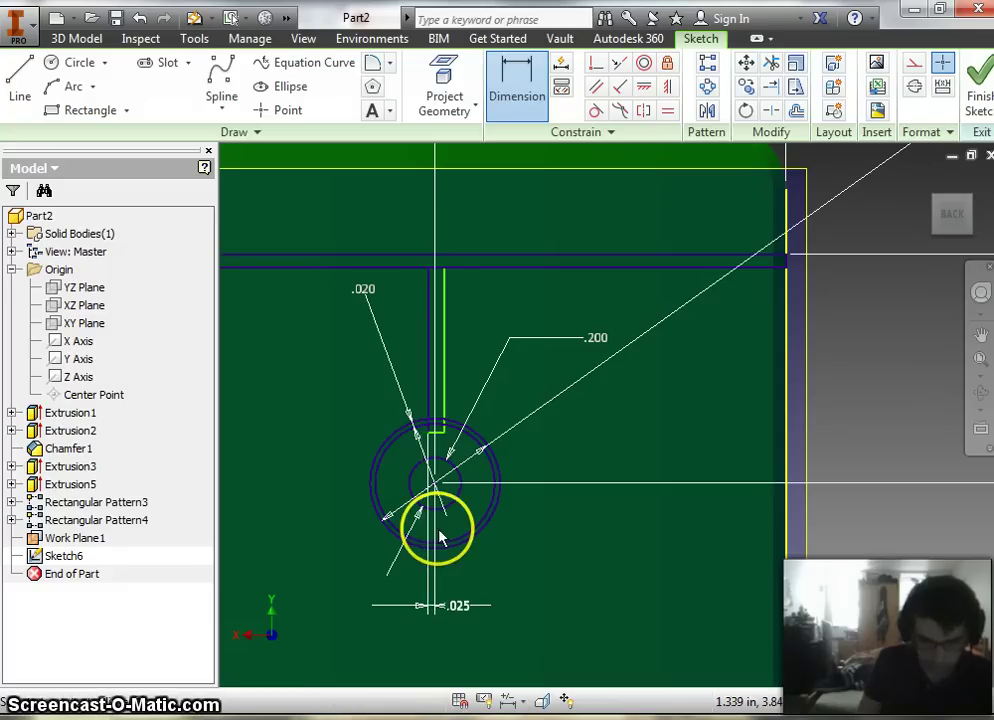
Step: Dimension the width between the vertical rectangle's two long sides and set it to 0.05 in
left_click(430, 352)
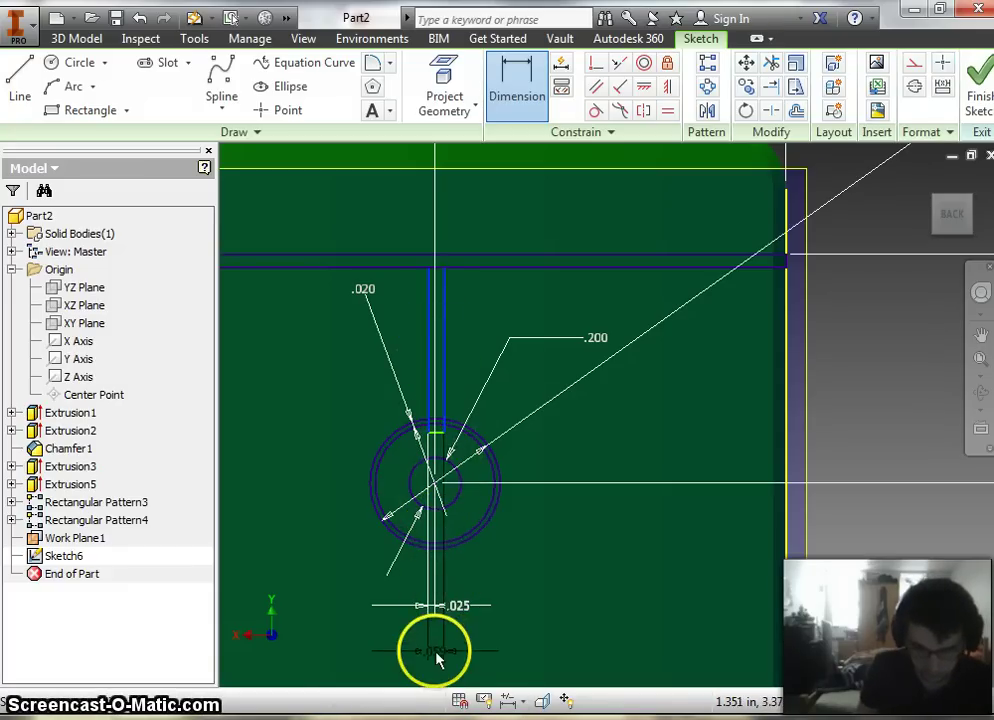
left_click(445, 650)
type(".05")
key("Return")
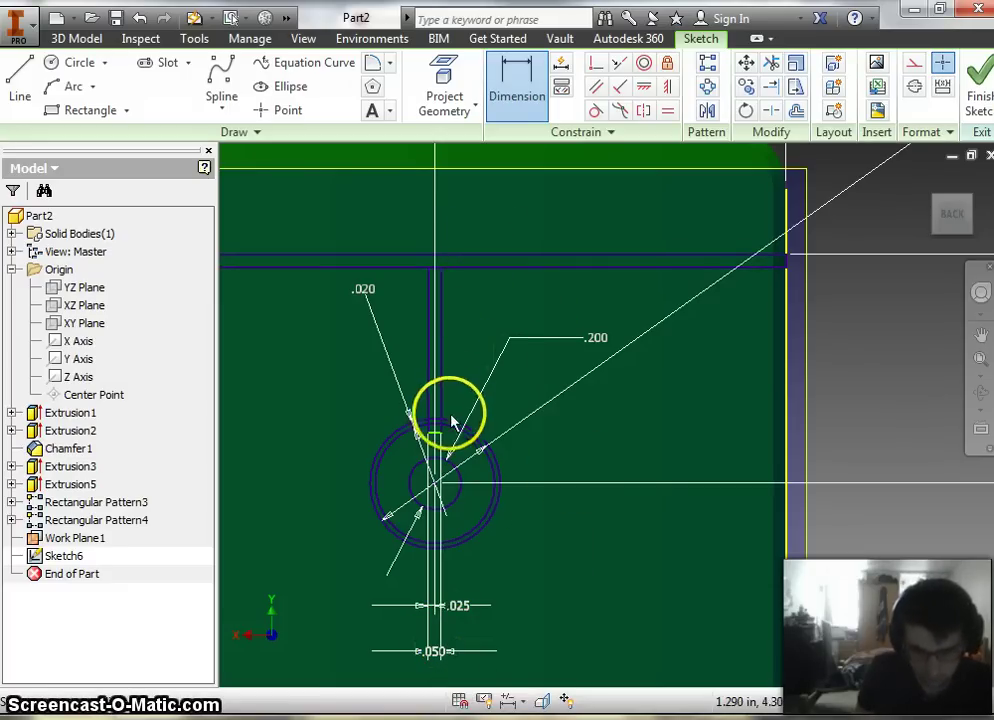
scroll(442, 420, "up", 2)
scroll(442, 420, "down", 5)
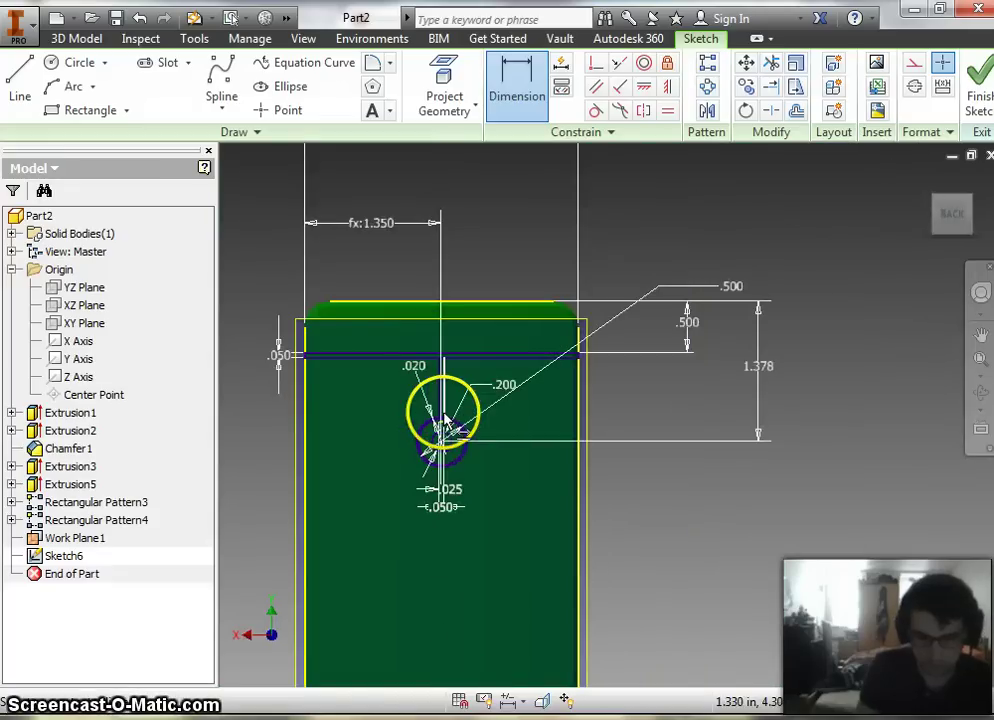
Step: Draw a thin horizontal rectangle about 0.09 in high across the full width of the body near its bottom edge
left_click(70, 112)
scroll(401, 554, "up", 5)
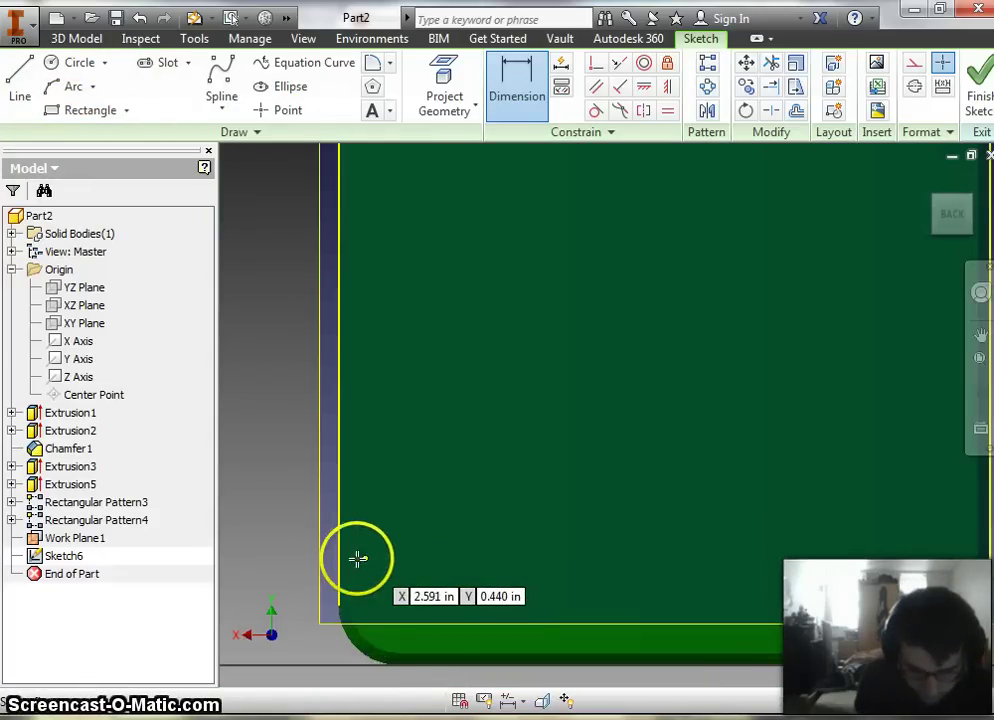
left_click(339, 530)
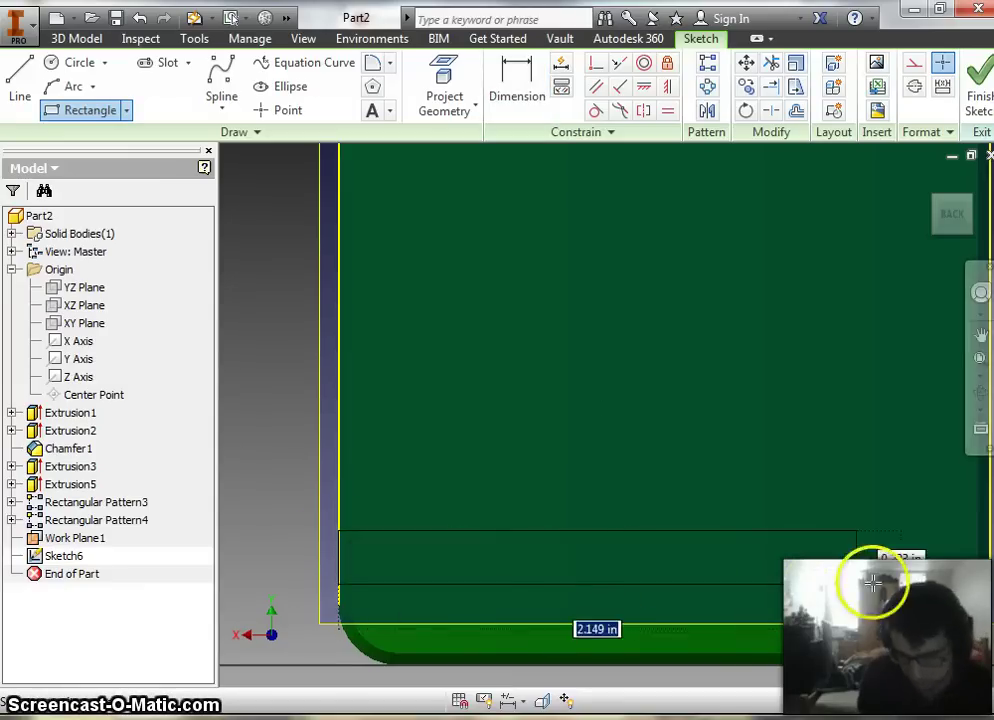
left_click(985, 555)
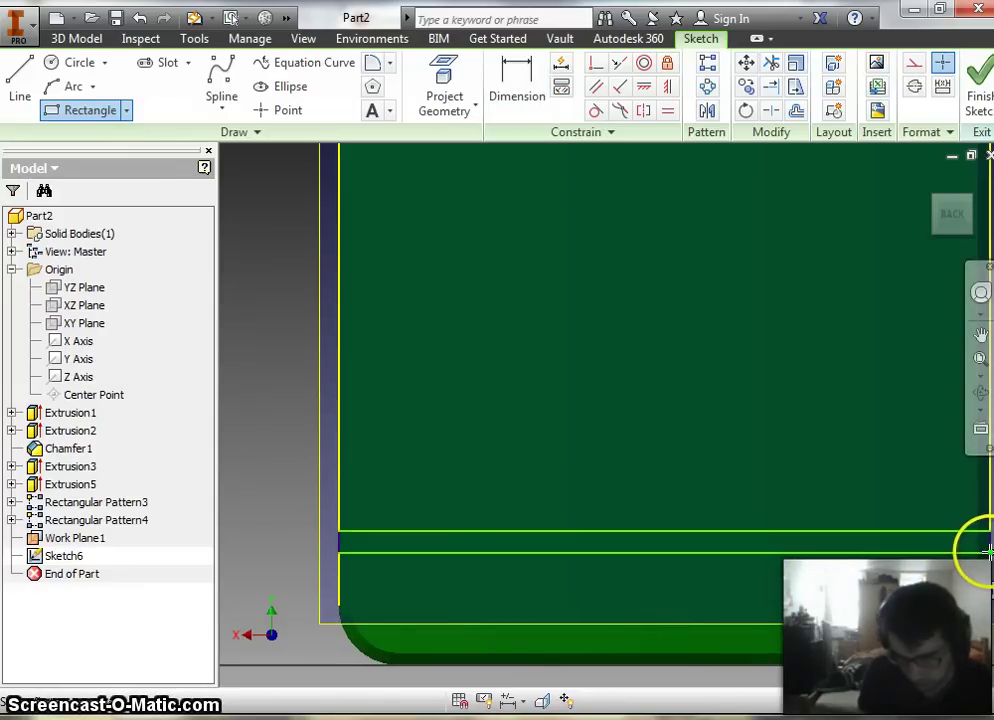
Step: Dimension the height between the lower rectangle's two long sides and set it to 0.05 in
key("d")
left_click(688, 539)
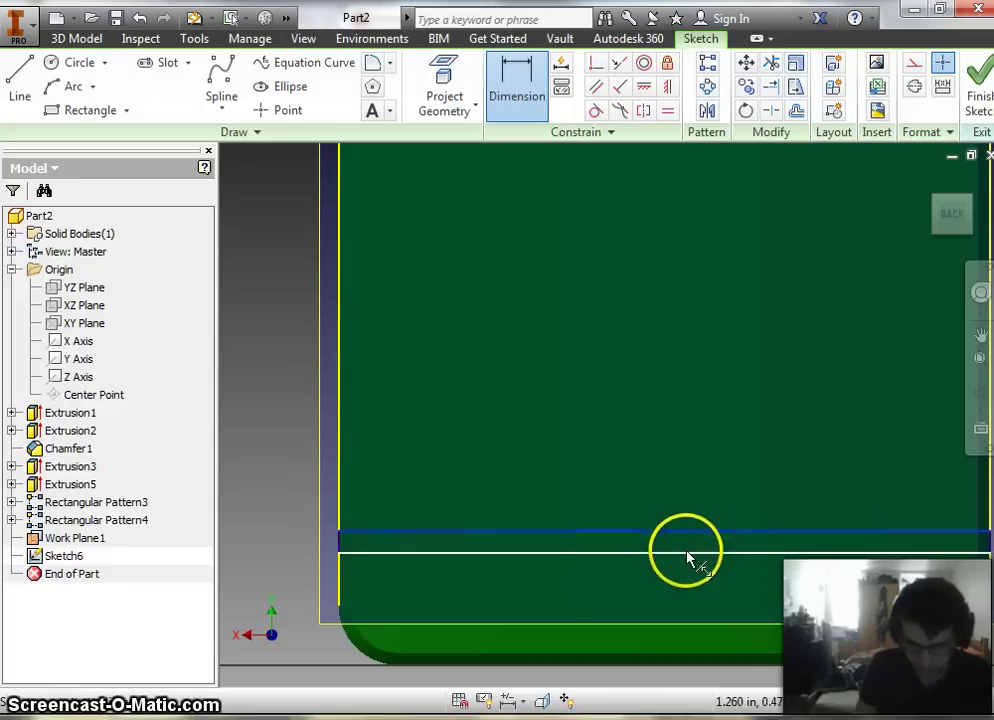
left_click(245, 545)
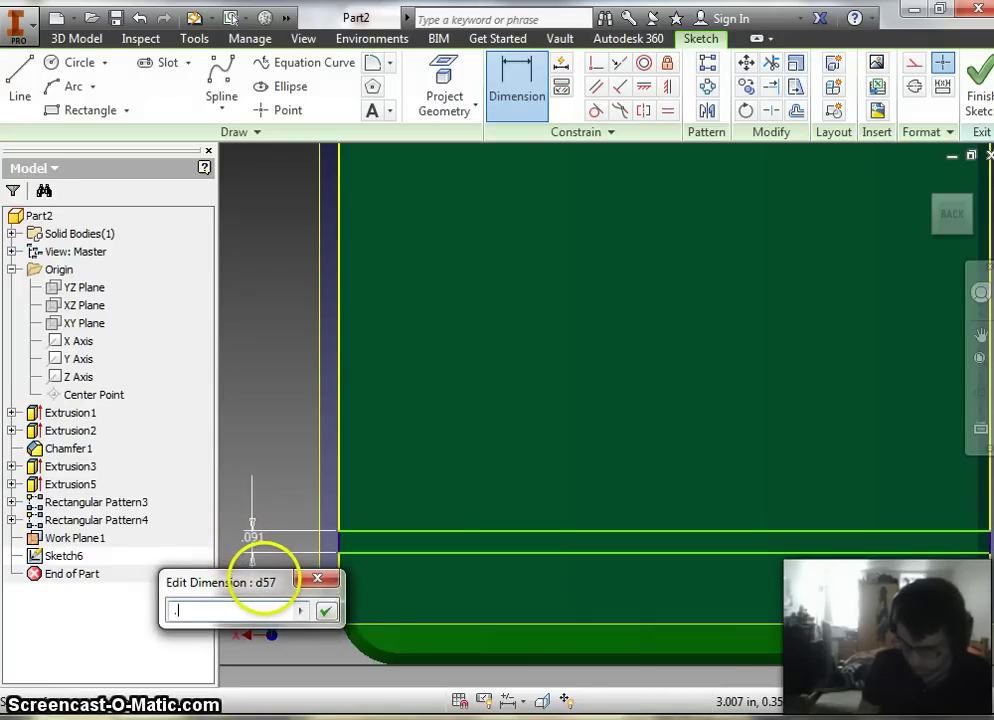
key("Return")
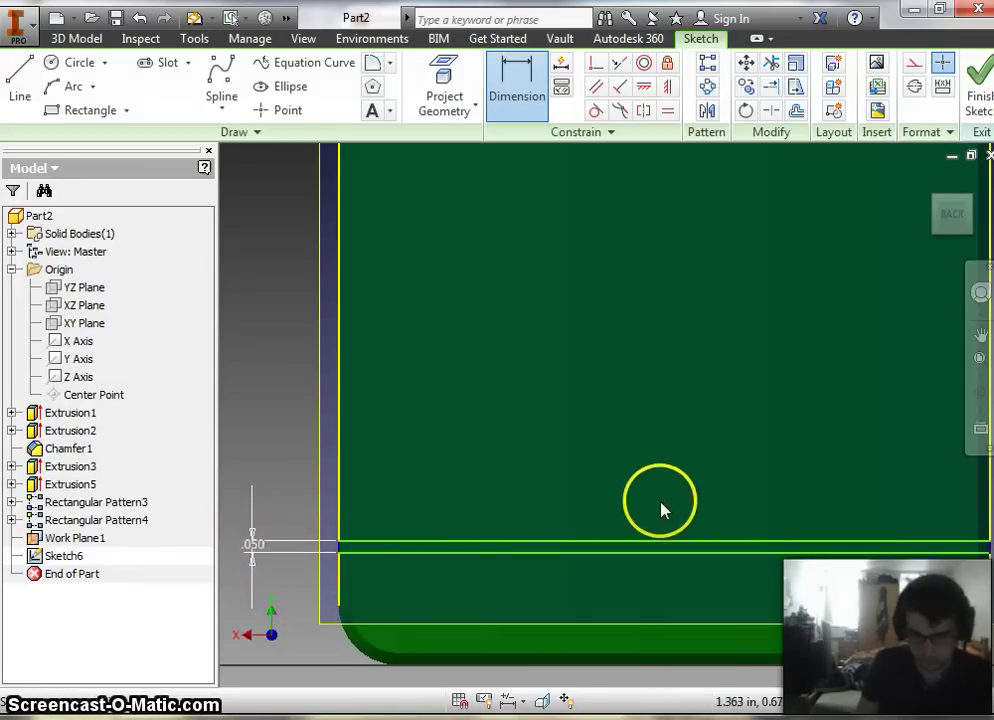
Step: Dimension the distance from the body's bottom edge to the lower rectangle and set it to 0.5 in
scroll(660, 510, "up", 2)
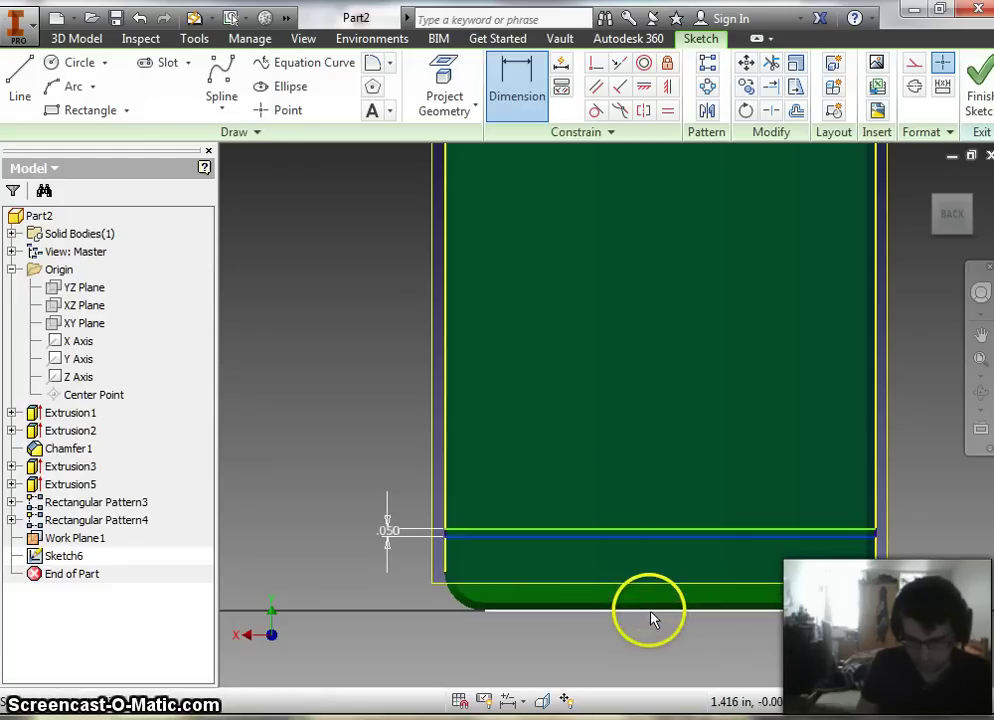
left_click(438, 594)
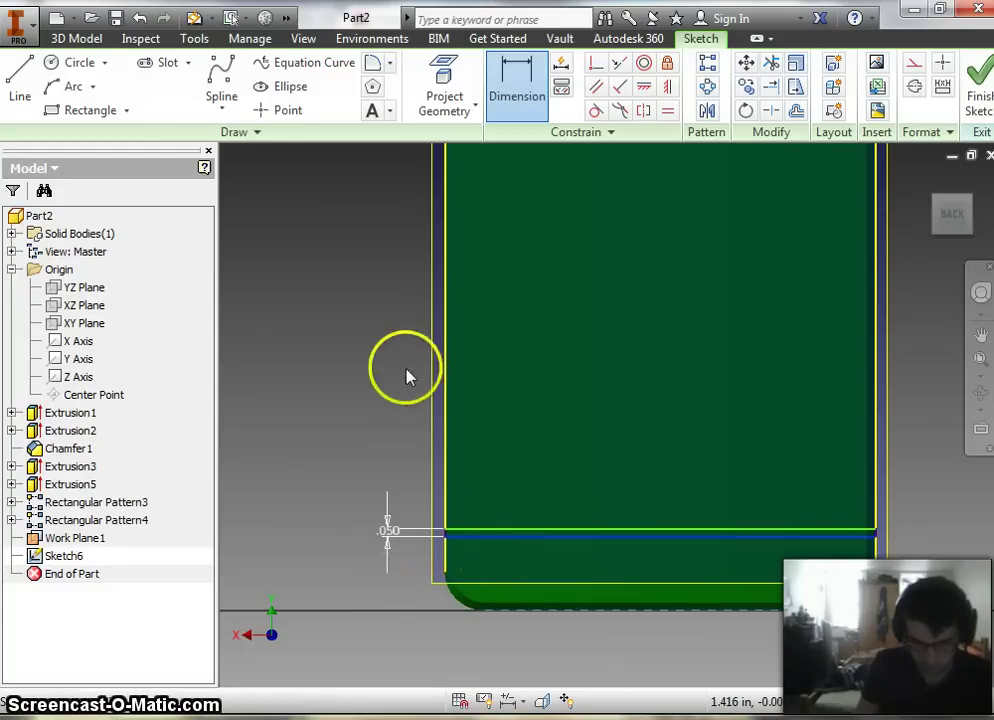
left_click(270, 503)
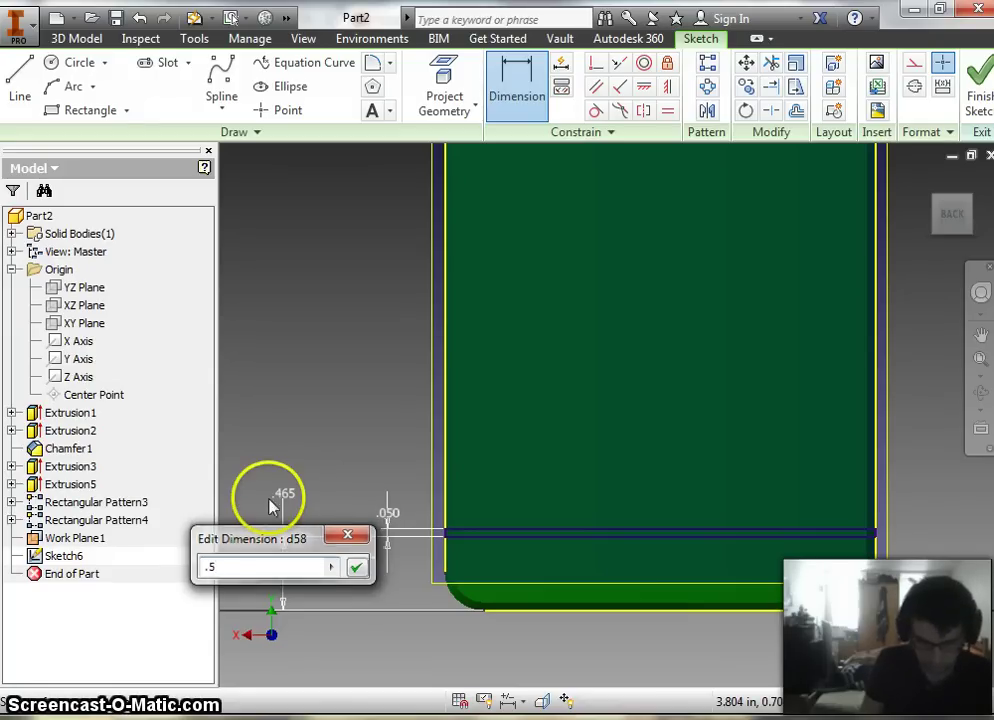
key("Return")
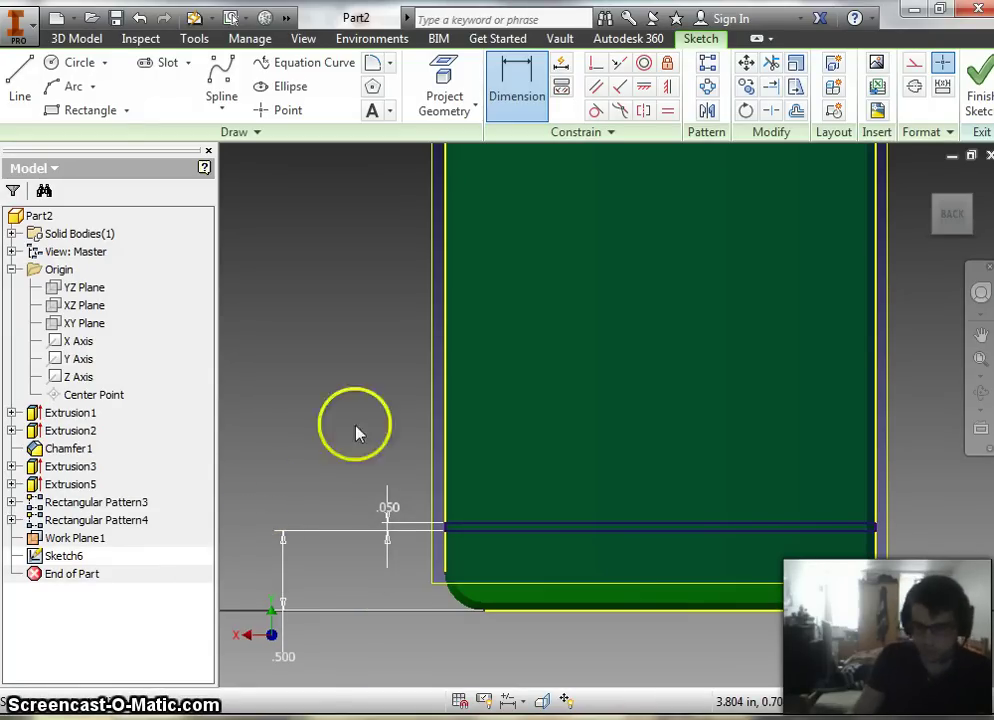
Step: Trim away the vertical strip's end inside the outer circle and the outer circle's arc between the strip's sides
scroll(700, 424, "up", 5)
scroll(703, 420, "down", 5)
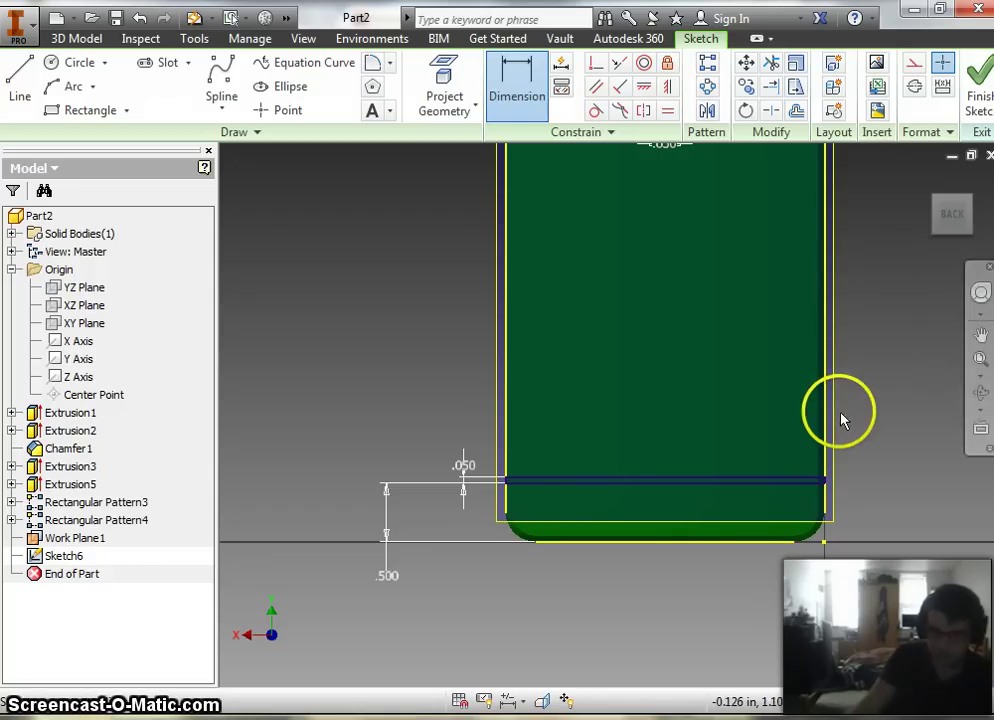
scroll(843, 406, "up", 3)
scroll(822, 398, "down", 2)
scroll(840, 360, "down", 4)
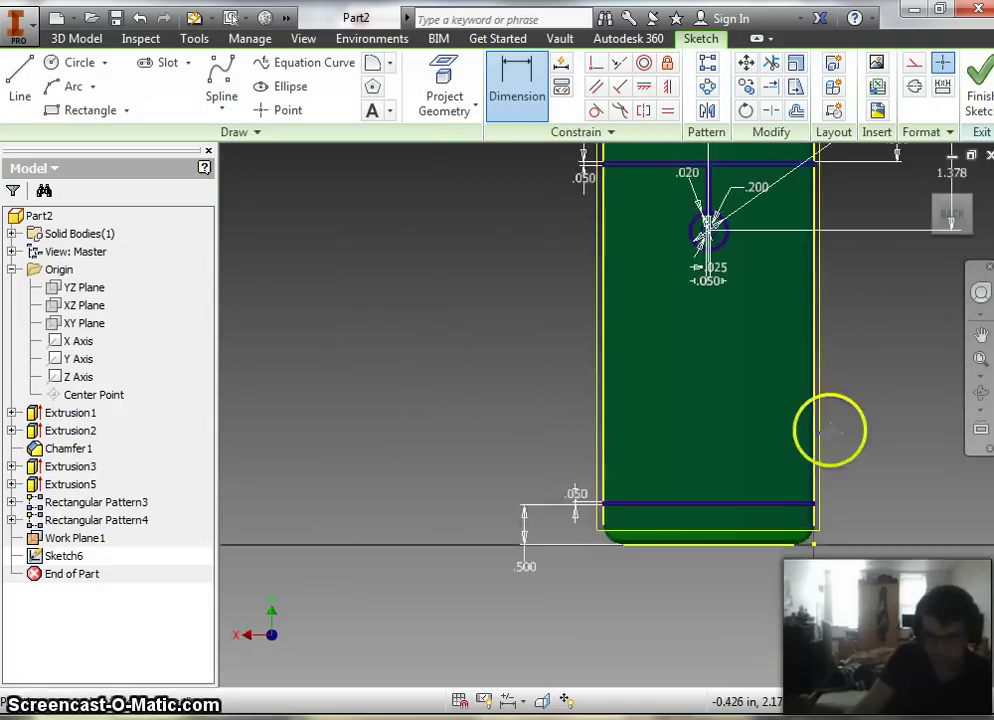
scroll(703, 332, "up", 5)
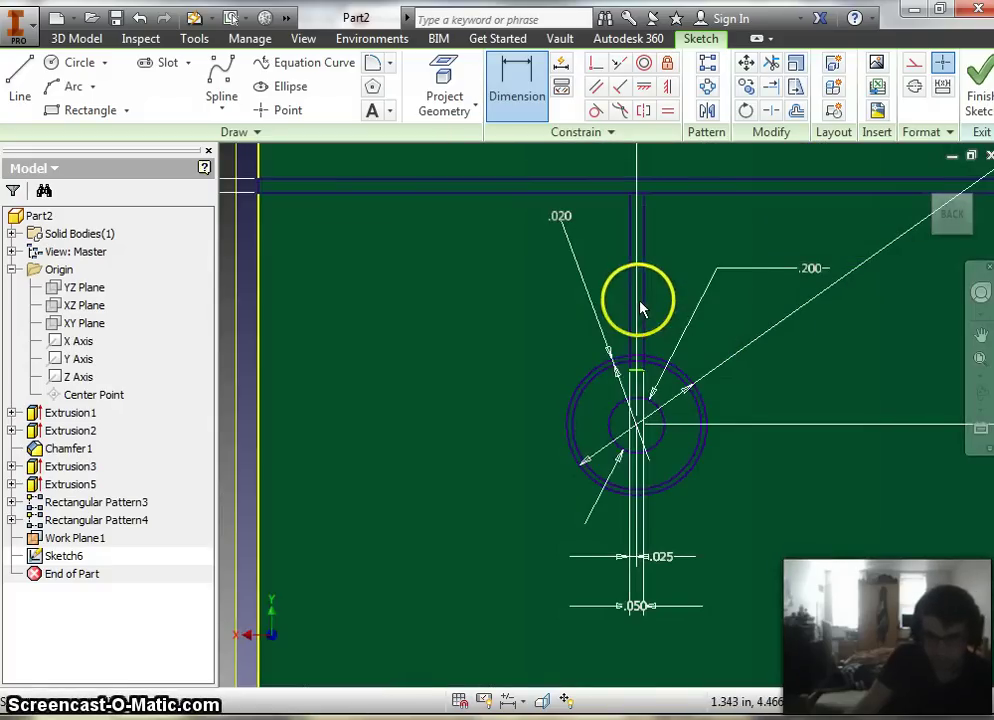
mouse_move(626, 311)
middle_mouse_down()
mouse_move(586, 262)
mouse_move(585, 238)
mouse_move(579, 376)
middle_mouse_up()
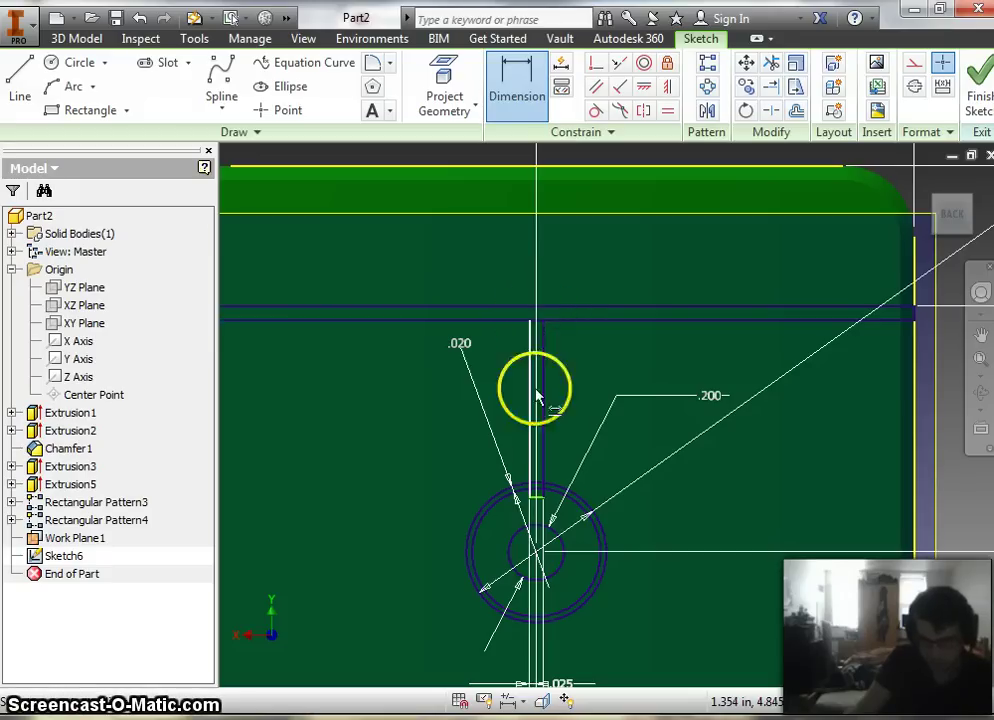
scroll(534, 490, "down", 4)
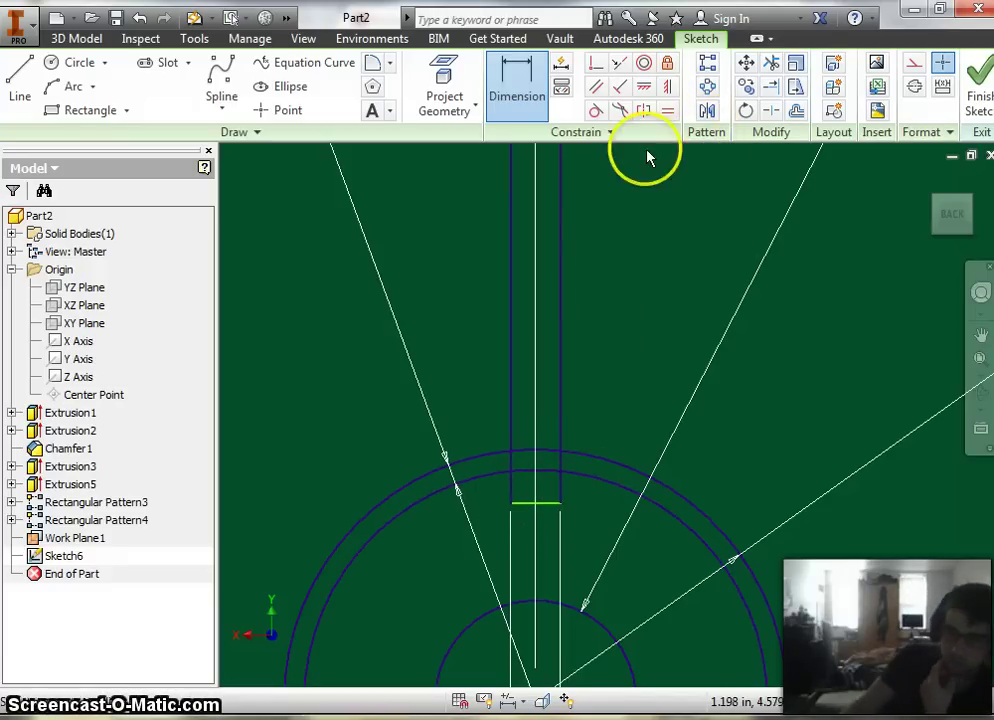
left_click(772, 65)
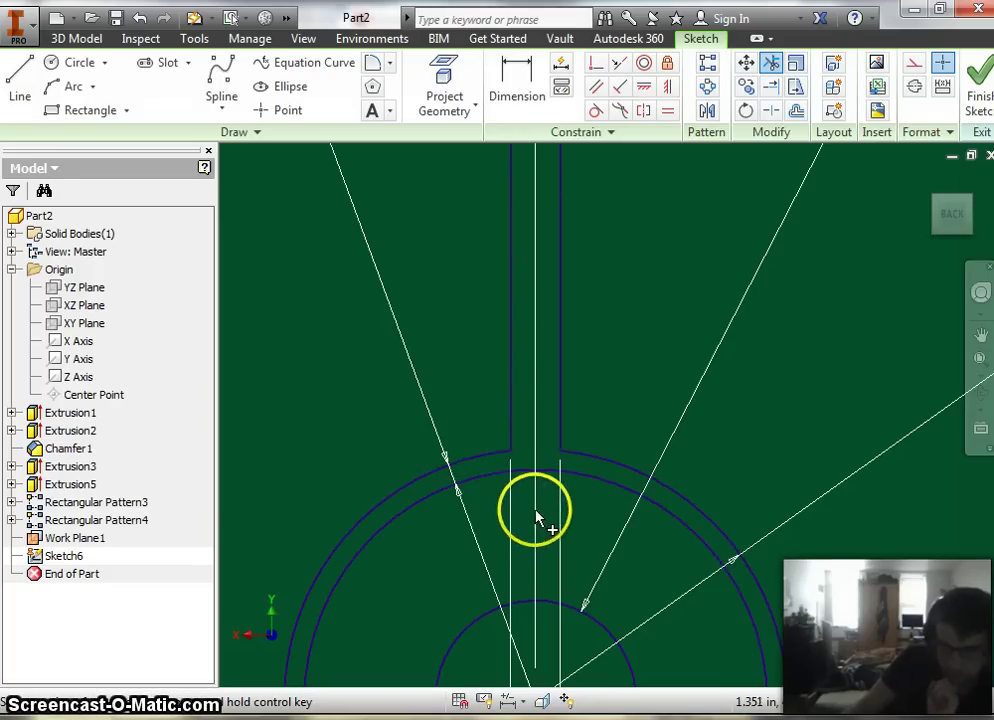
Step: Trim the upper horizontal strip's lower edge between the two sides of the vertical strip to open the junction
scroll(540, 510, "up", 3)
scroll(533, 488, "up", 5)
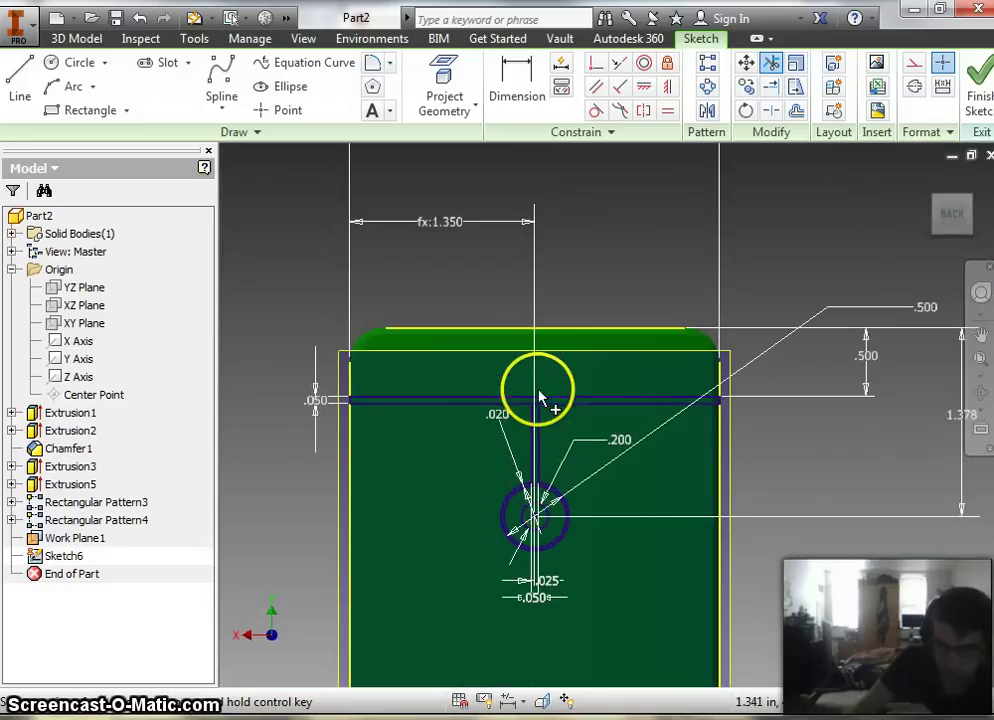
scroll(539, 400, "down", 5)
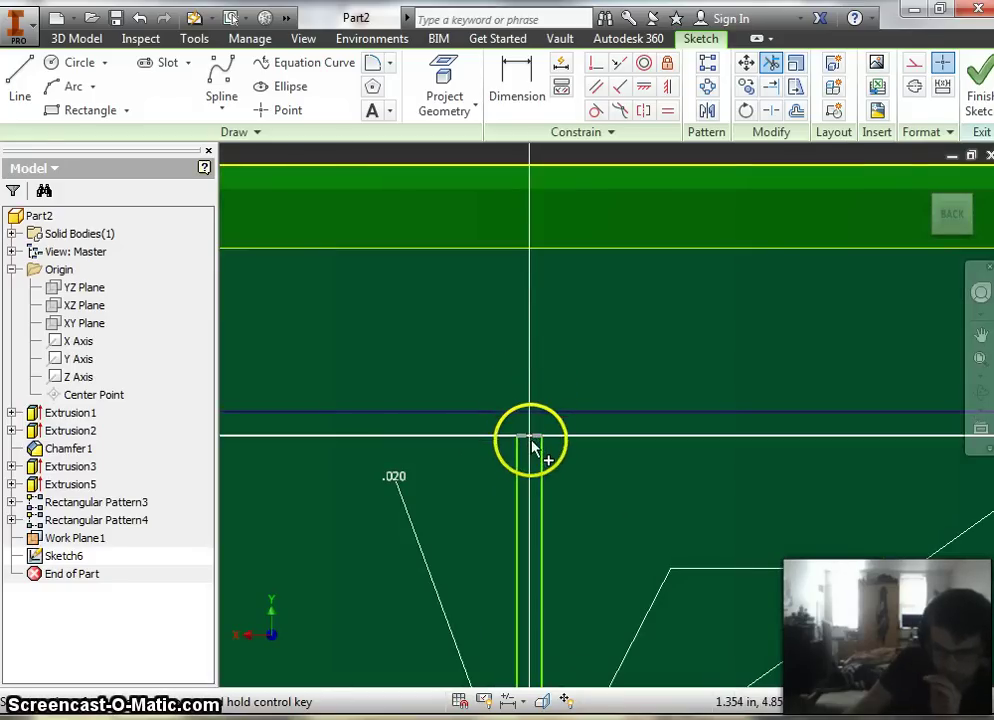
scroll(532, 466, "down", 3)
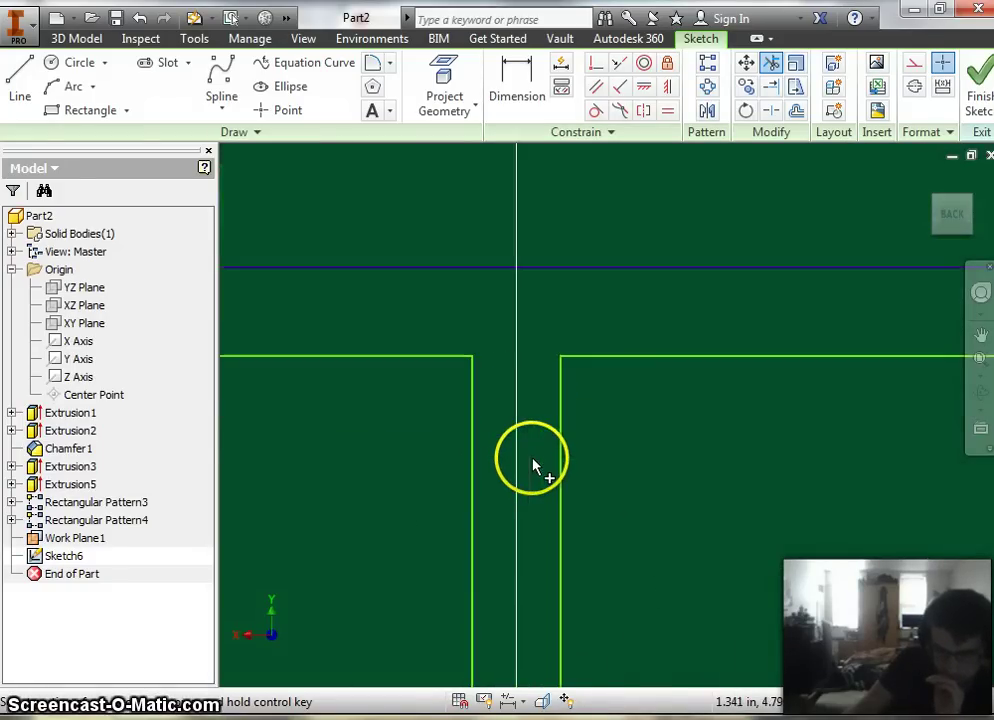
Step: Examine the trimmed sketch around the horizontal strip, the vertical strip and the concentric circles
scroll(532, 466, "up", 6)
scroll(544, 572, "up", 8)
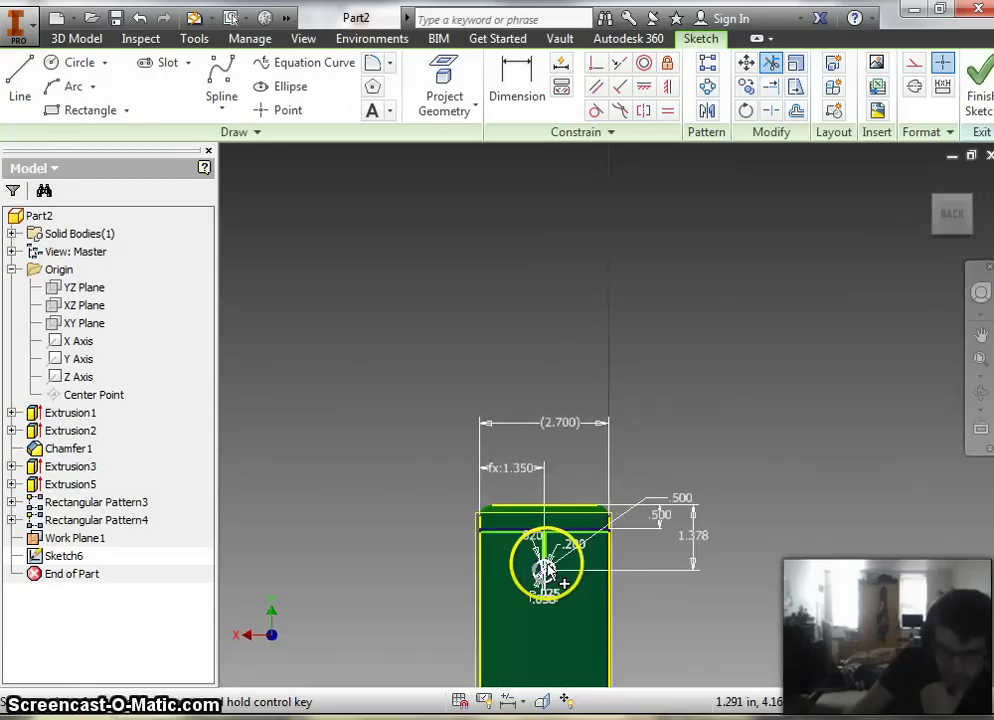
scroll(630, 612, "down", 5)
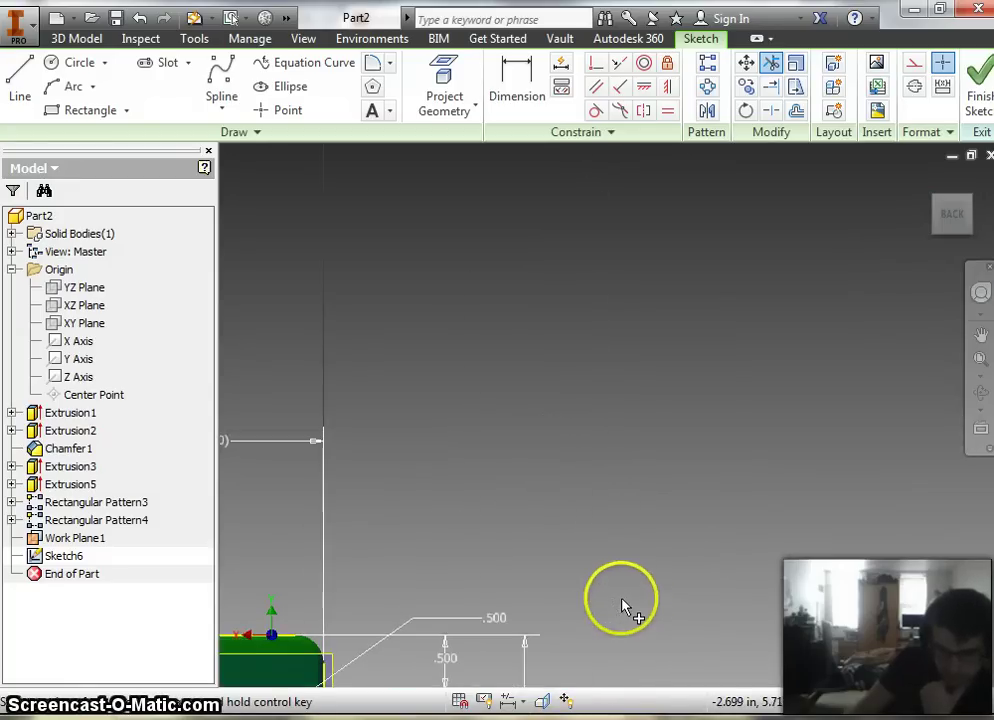
mouse_move(597, 594)
middle_mouse_down()
mouse_move(626, 377)
mouse_move(650, 337)
middle_mouse_up()
mouse_move(524, 595)
middle_mouse_down()
mouse_move(524, 297)
mouse_move(552, 206)
mouse_move(710, 170)
middle_mouse_up()
mouse_move(685, 240)
middle_mouse_down()
mouse_move(650, 550)
mouse_move(699, 484)
middle_mouse_up()
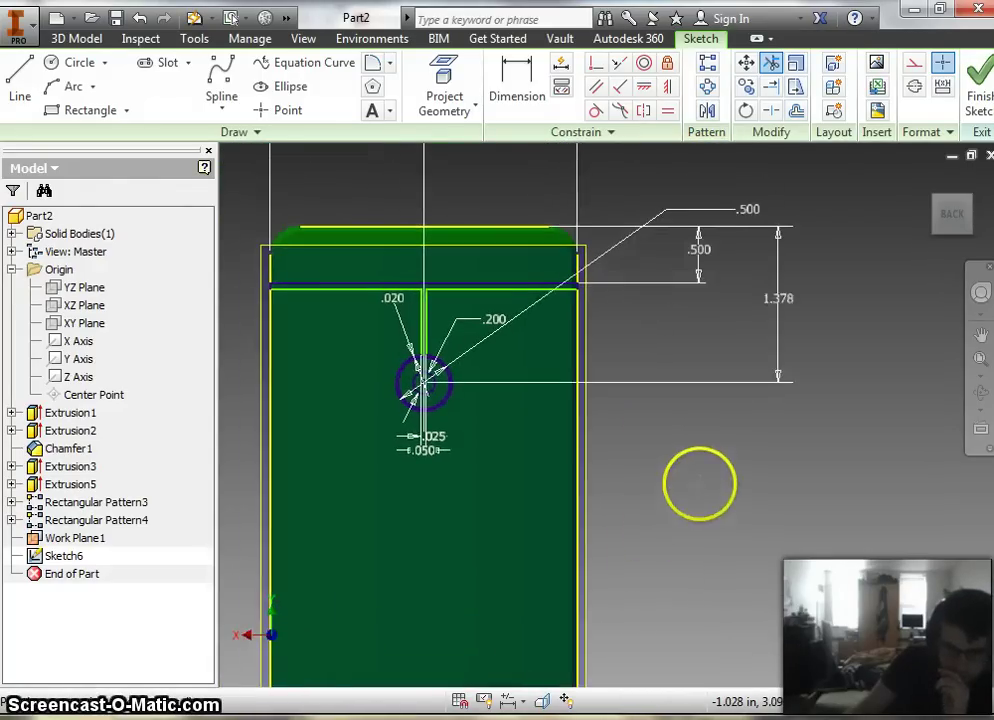
scroll(437, 311, "up", 5)
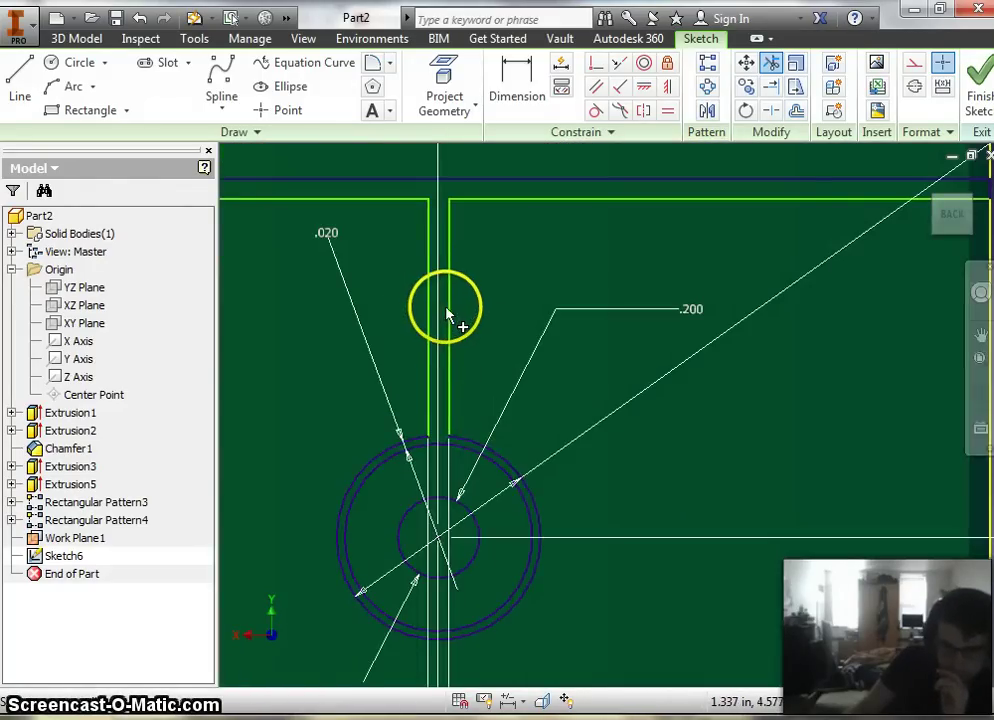
scroll(447, 313, "down", 5)
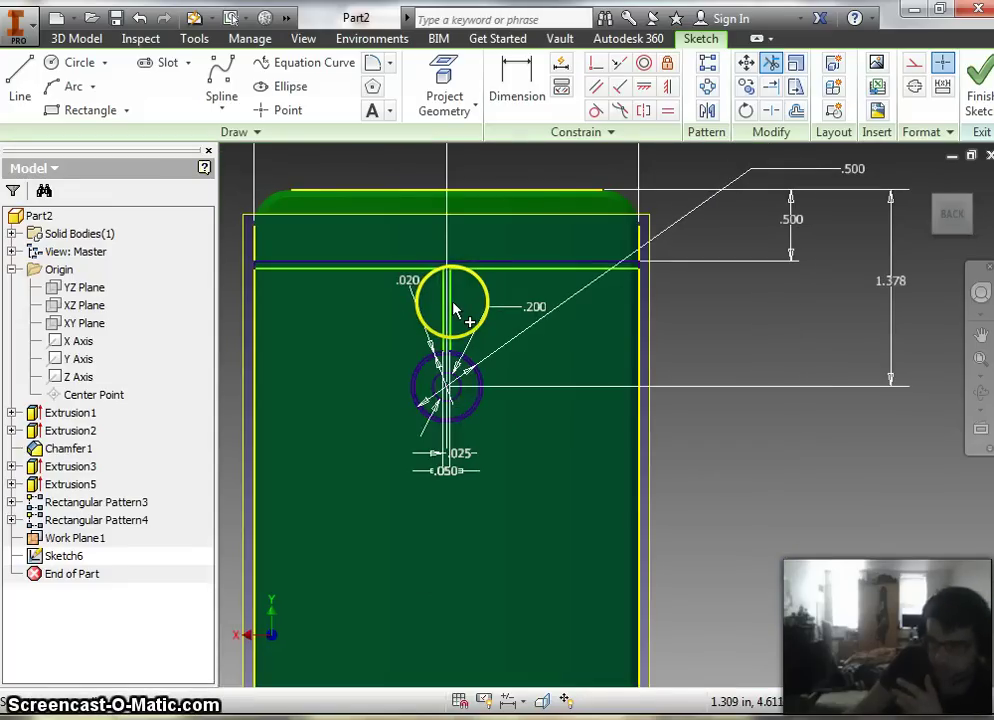
scroll(445, 306, "up", 2)
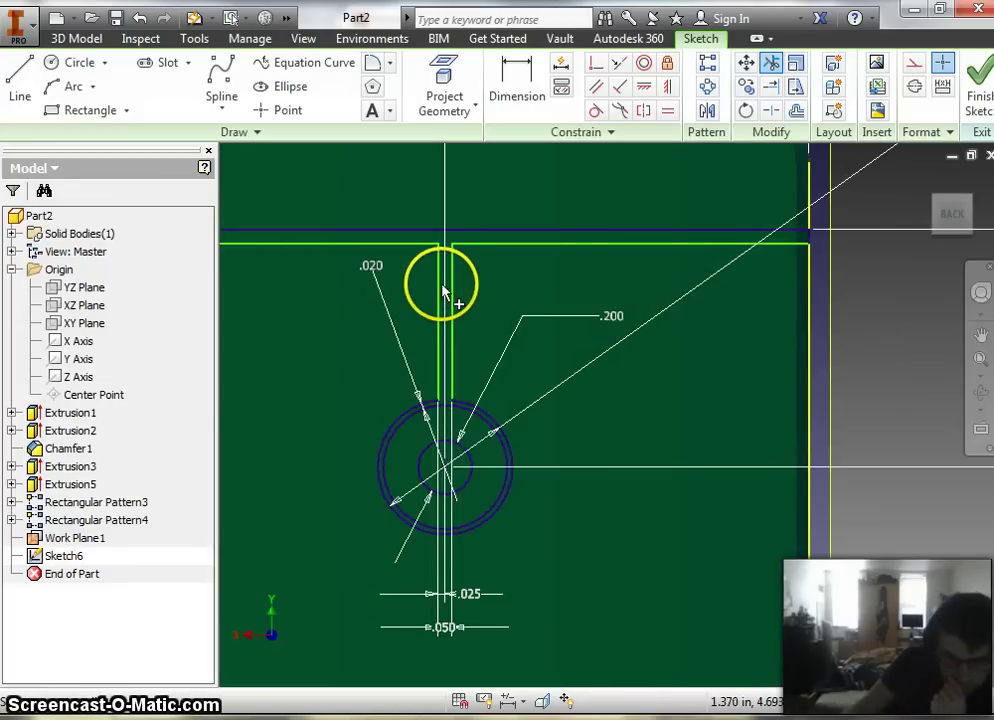
scroll(445, 291, "up", 3)
scroll(443, 288, "down", 4)
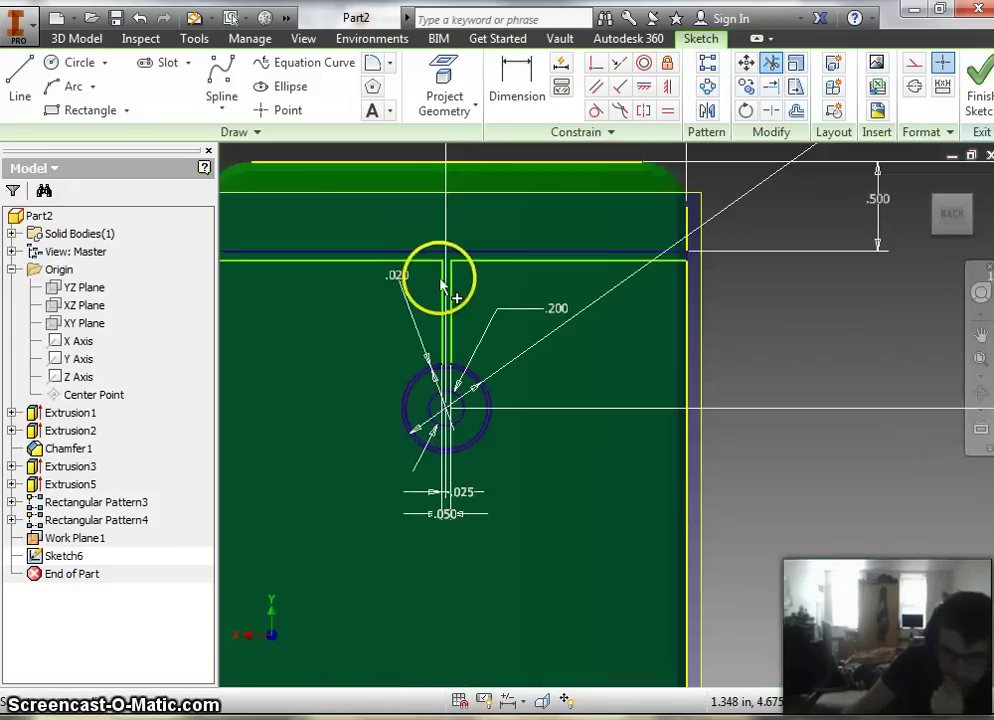
scroll(648, 288, "down", 2)
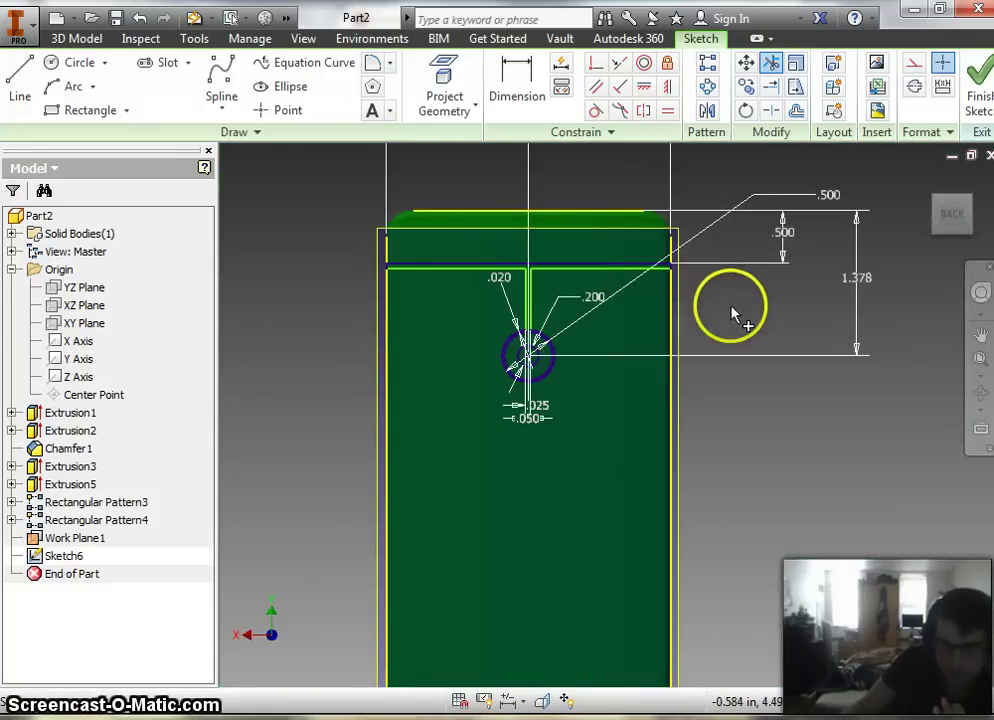
scroll(733, 314, "up", 2)
scroll(655, 425, "up", 3)
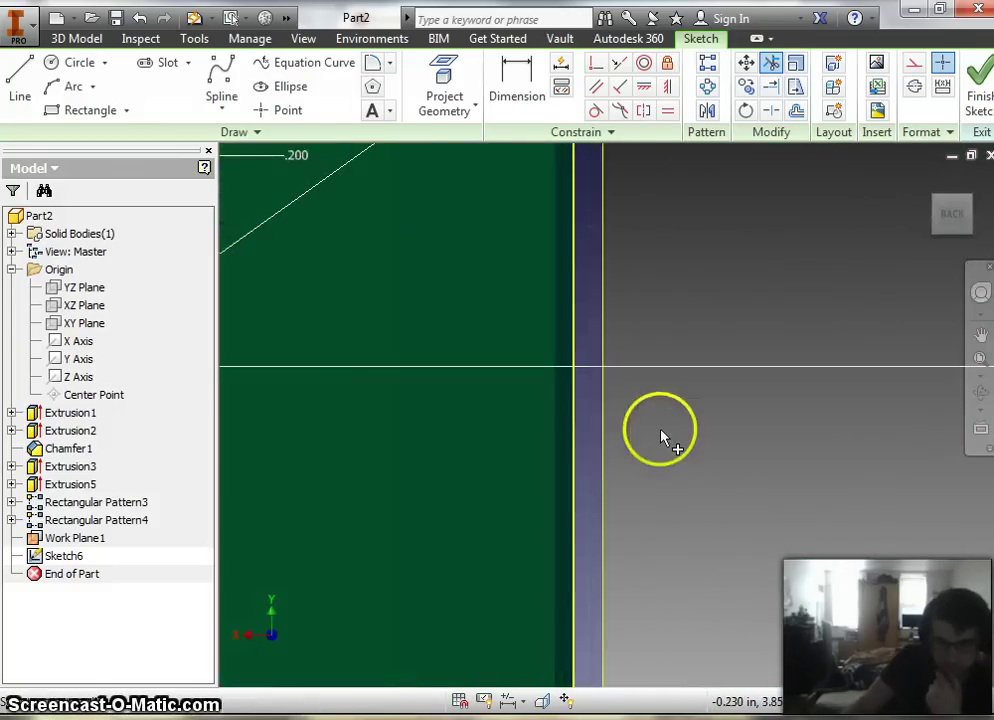
scroll(660, 437, "down", 3)
scroll(716, 459, "up", 1)
middle_click_drag(717, 457, 750, 377)
scroll(734, 382, "up", 2)
scroll(735, 378, "down", 2)
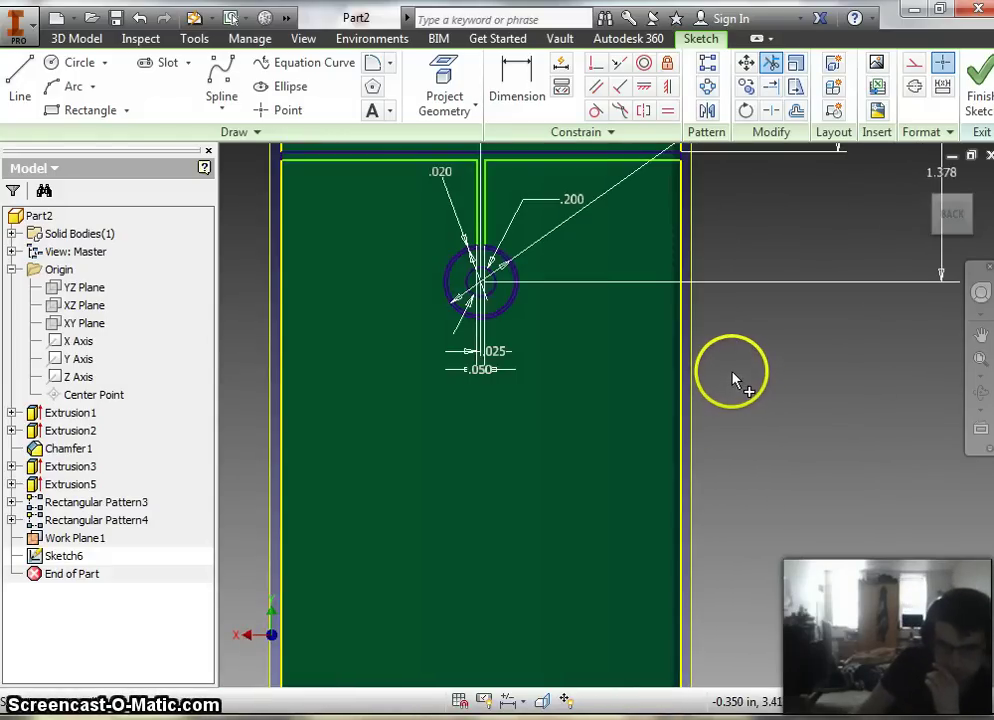
Step: Finish the sketch and start an Emboss feature set to engrave from the face
left_click(983, 72)
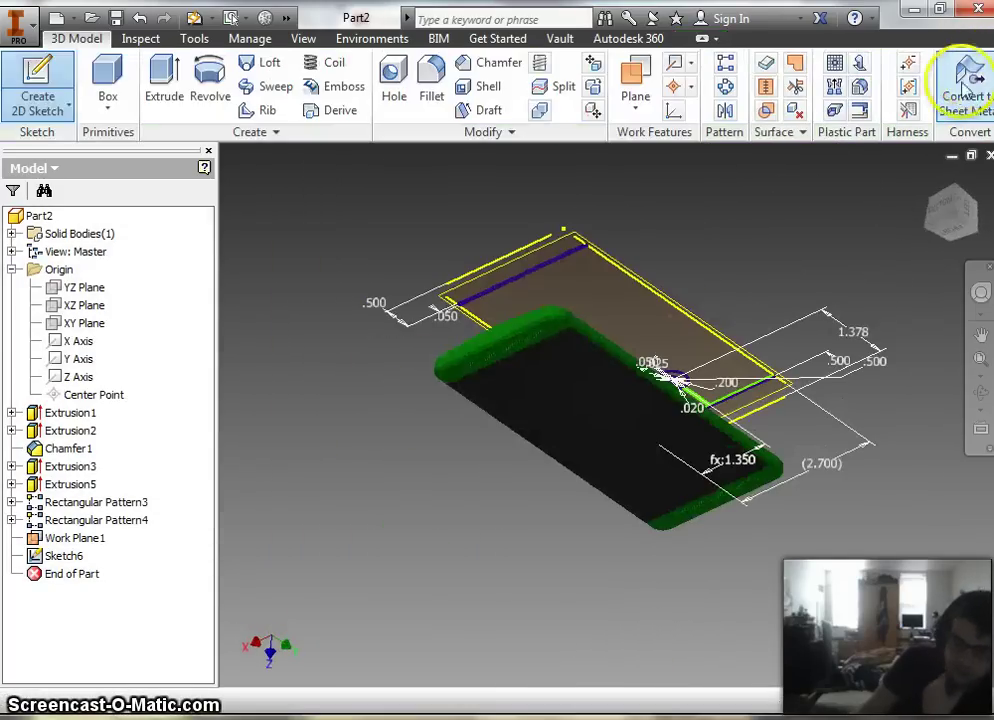
mouse_move(960, 195)
left_mouse_down()
mouse_move(928, 214)
mouse_move(919, 239)
mouse_move(914, 346)
mouse_move(966, 324)
mouse_move(291, 302)
mouse_move(983, 360)
mouse_move(934, 384)
left_mouse_up()
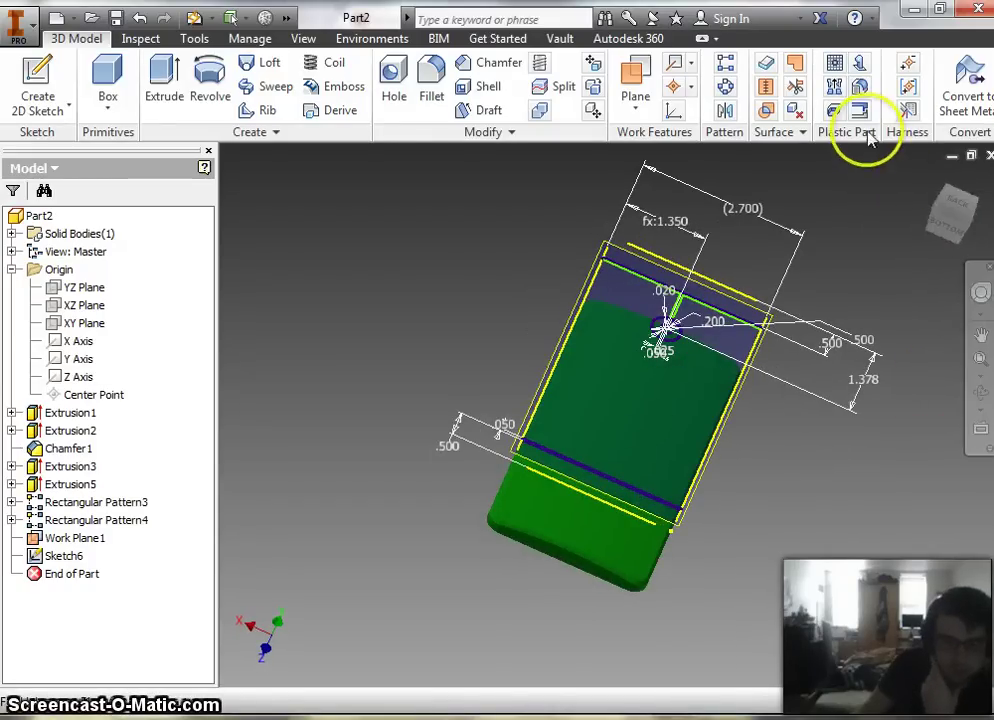
left_click(345, 89)
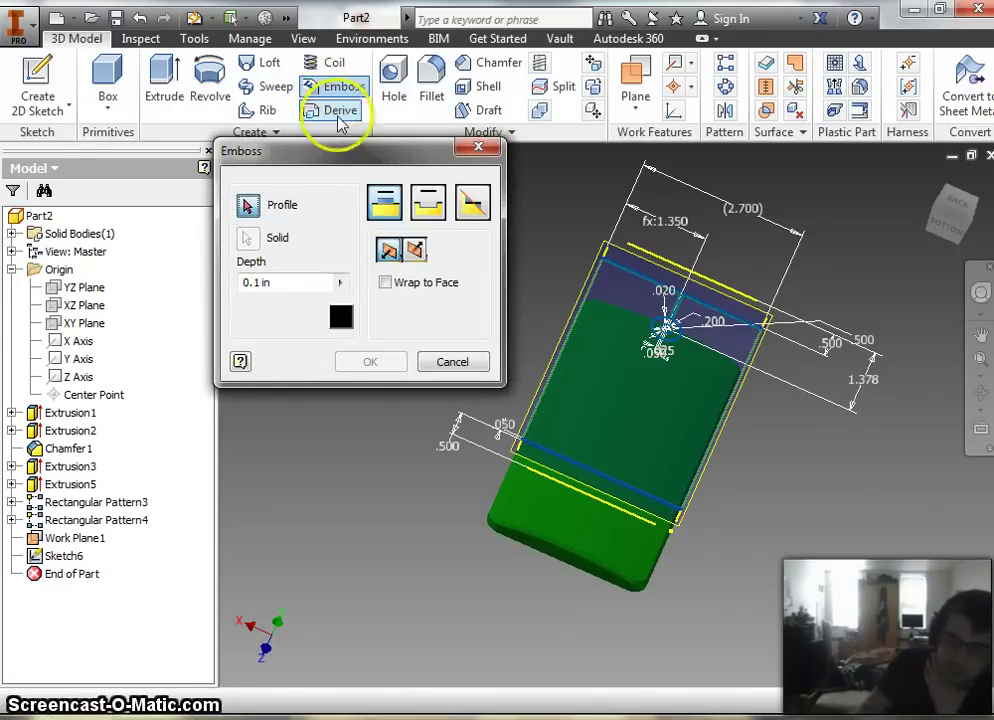
left_click(432, 214)
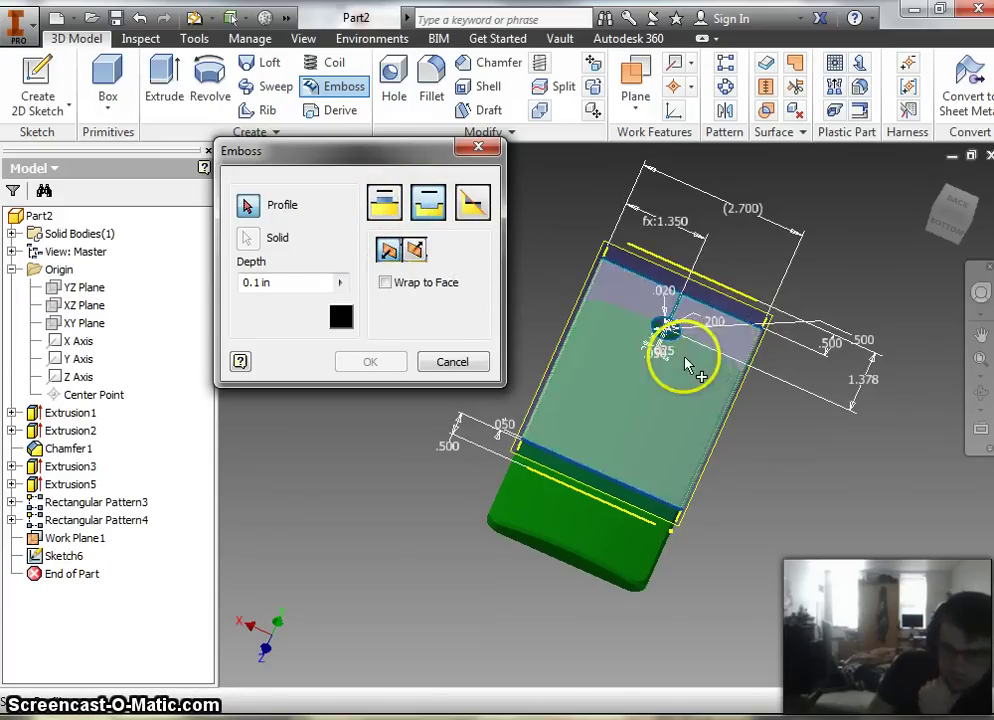
Step: Select the connected strips and ring, the inner circle and the lower strip as the engraving profiles
scroll(704, 300, "down", 4)
scroll(686, 304, "down", 3)
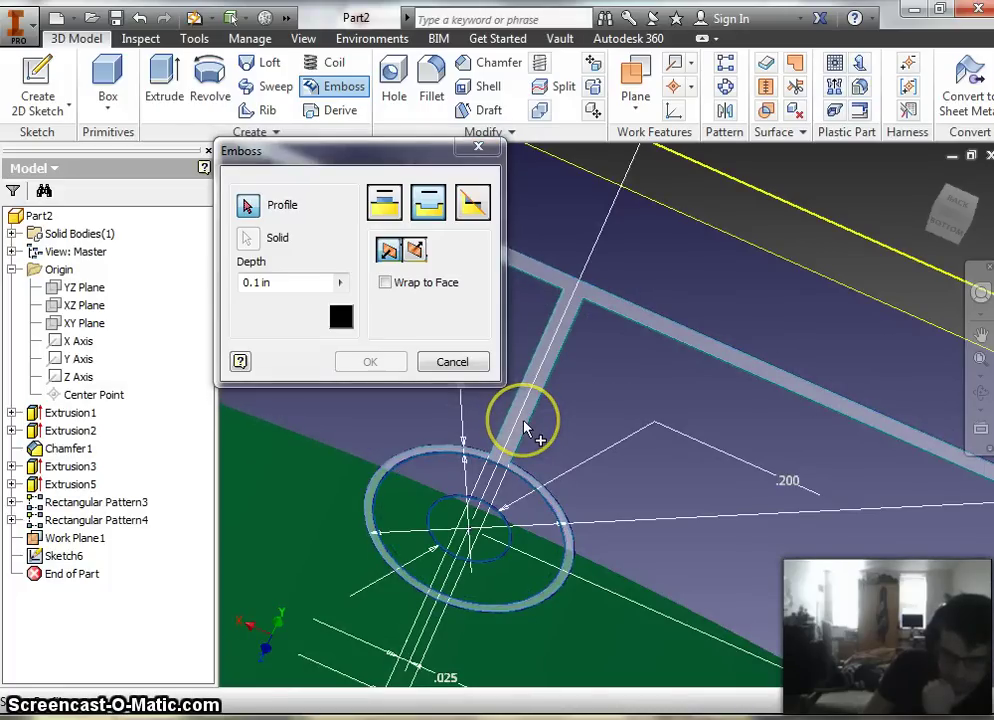
left_click(485, 534)
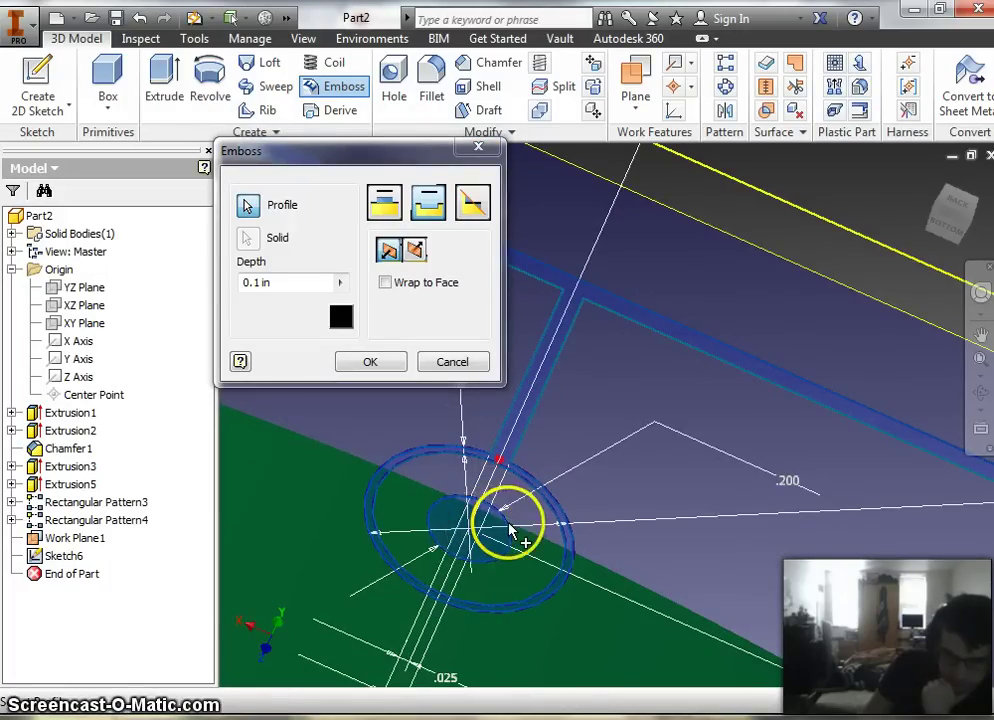
scroll(515, 535, "down", 2)
scroll(512, 533, "up", 6)
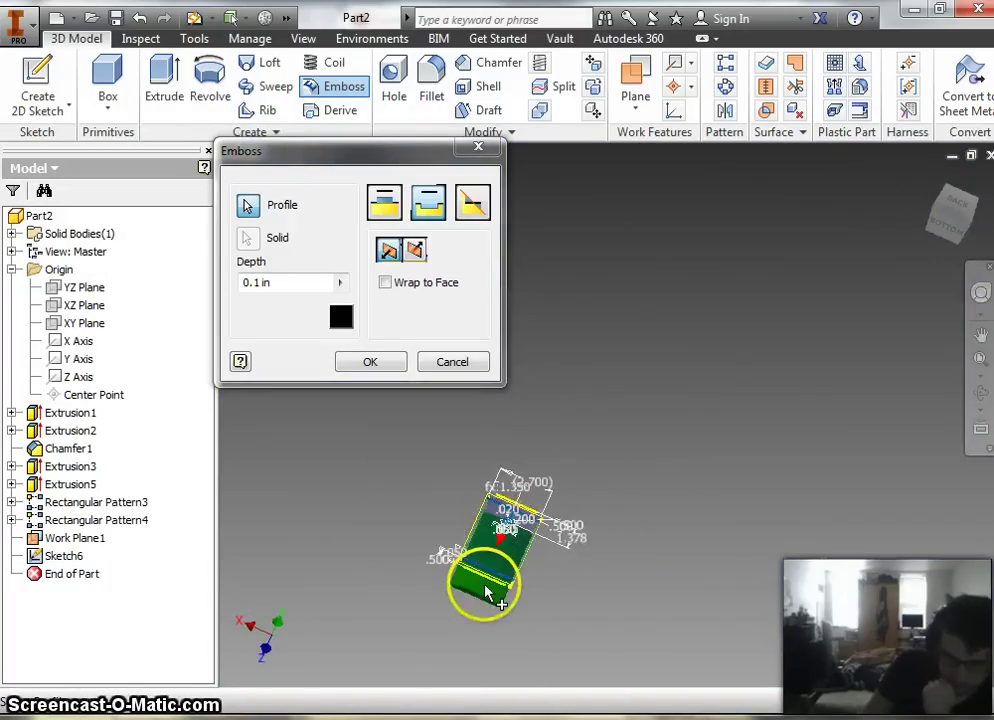
scroll(497, 588, "down", 4)
scroll(643, 472, "down", 2)
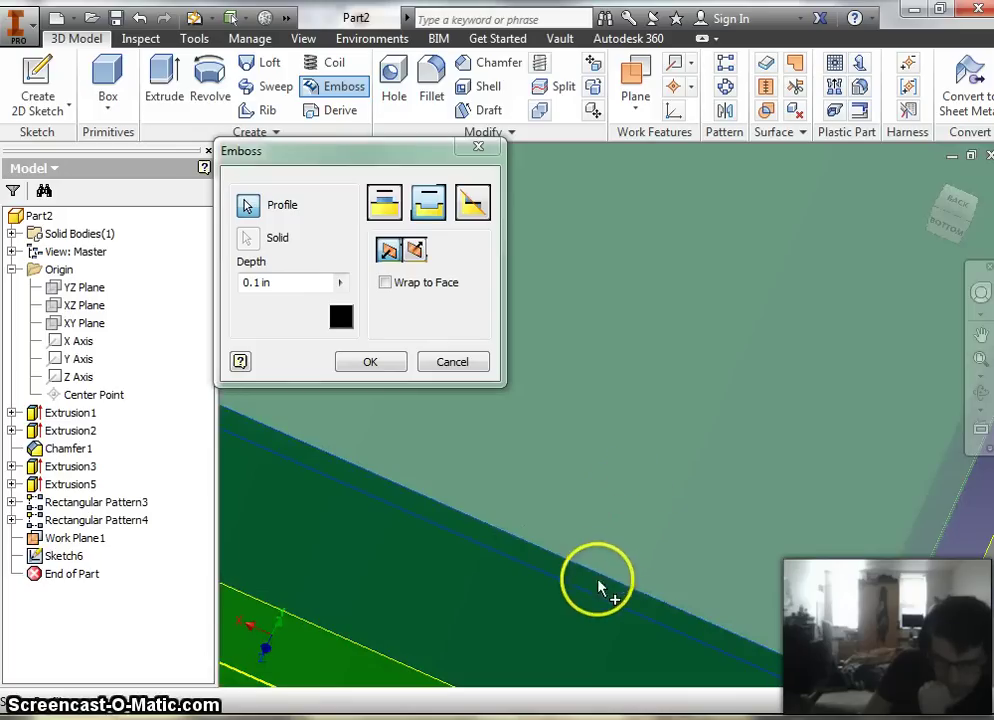
scroll(602, 581, "up", 3)
scroll(600, 581, "up", 4)
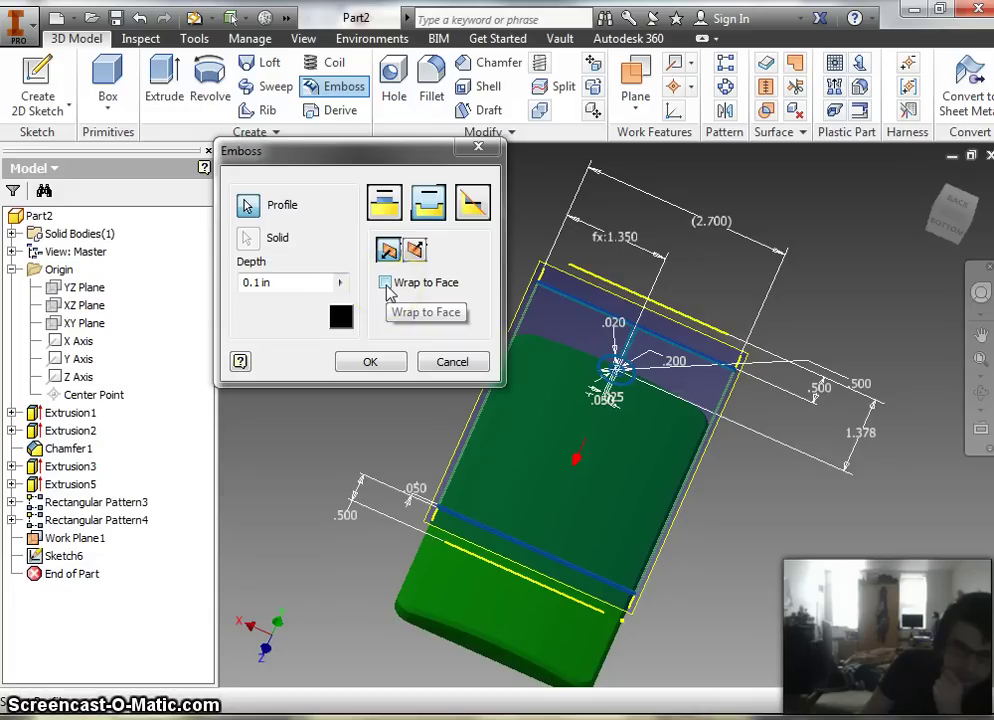
Step: Wrap the selected profiles onto the part's back face and engrave them to a depth of .0001 in
left_click(386, 284)
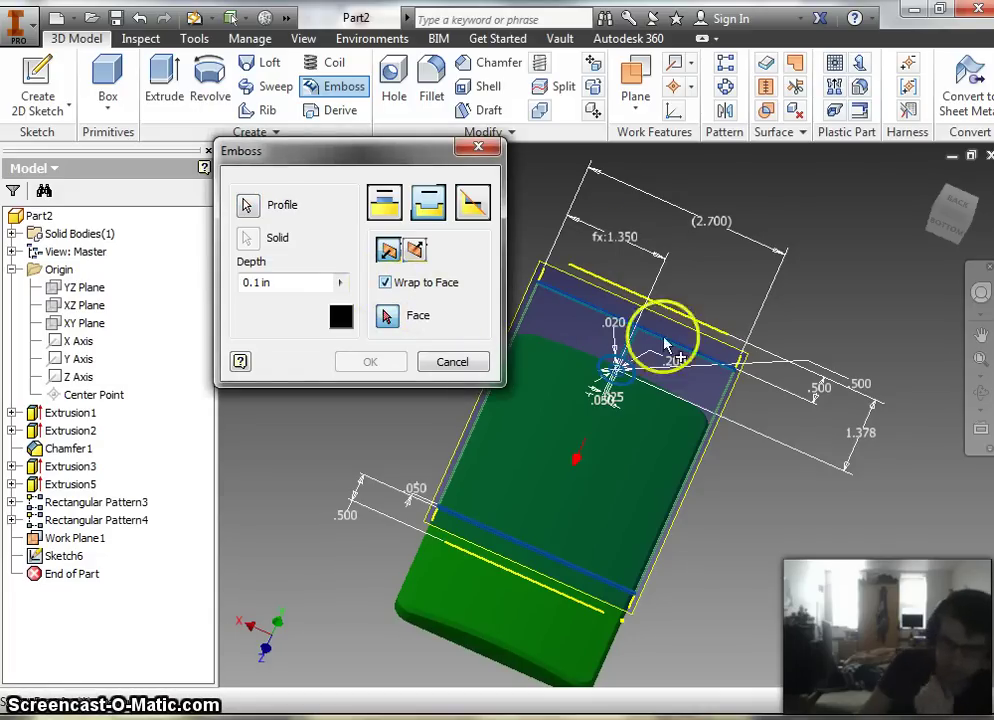
left_click(484, 630)
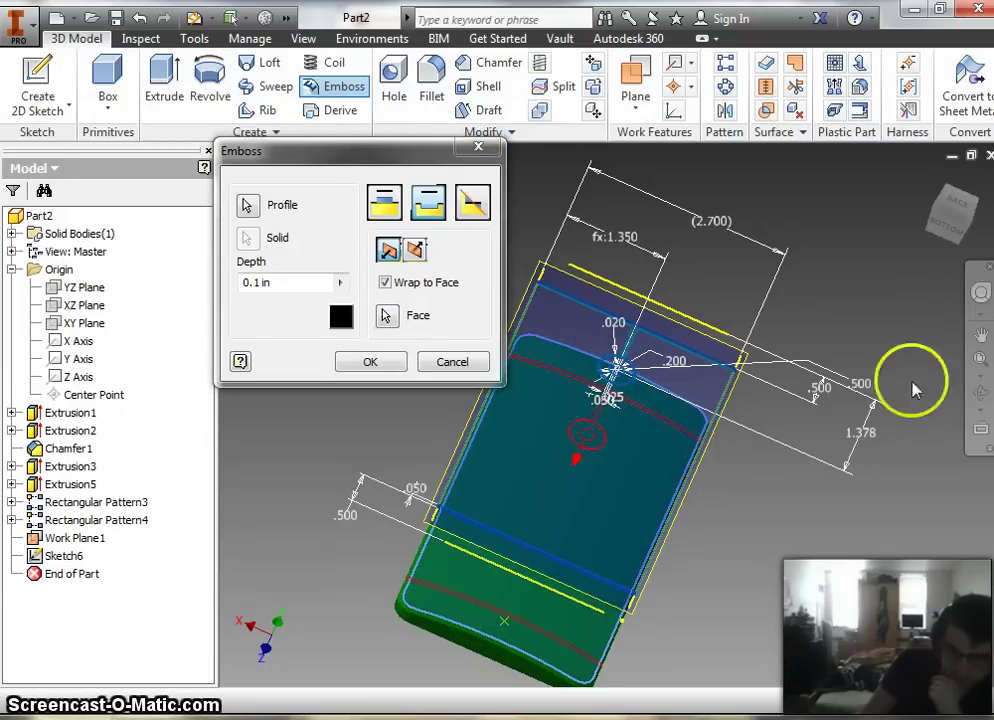
mouse_move(972, 232)
left_mouse_down()
mouse_move(975, 92)
mouse_move(972, 160)
mouse_move(961, 166)
mouse_move(972, 182)
mouse_move(923, 191)
mouse_move(903, 210)
mouse_move(976, 244)
left_mouse_up()
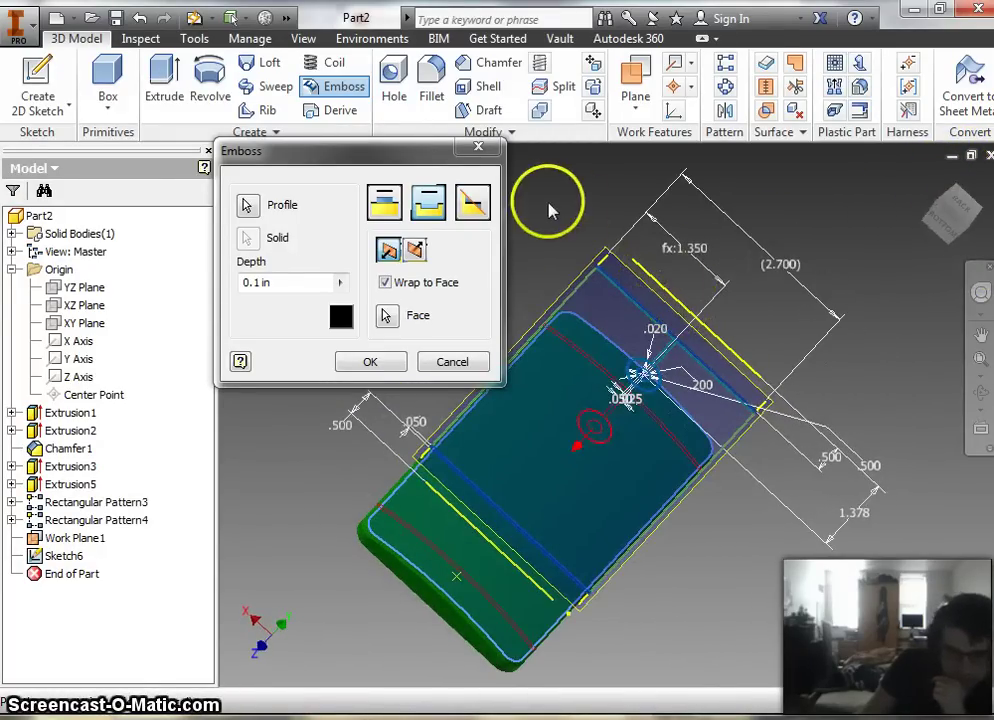
left_click_drag(260, 283, 238, 290)
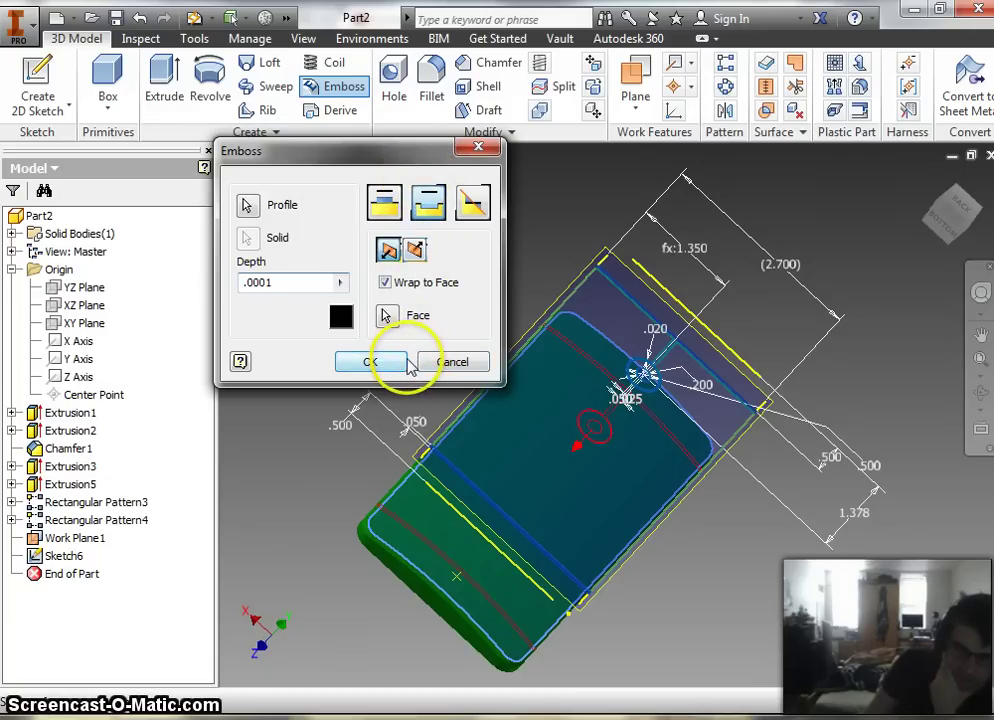
left_click(370, 362)
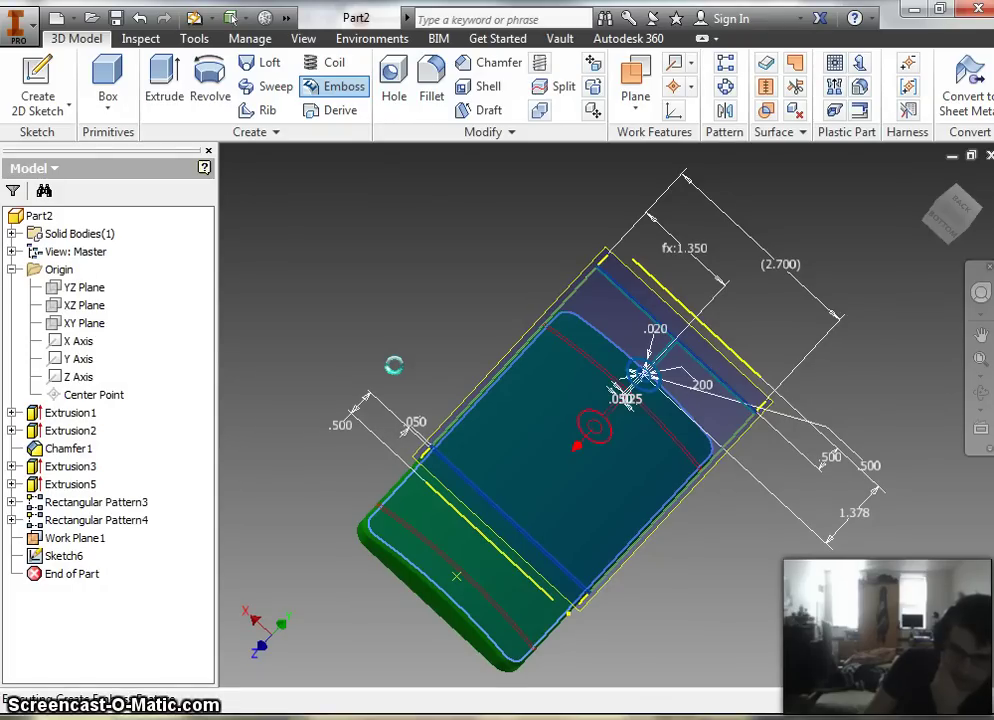
left_click(421, 404)
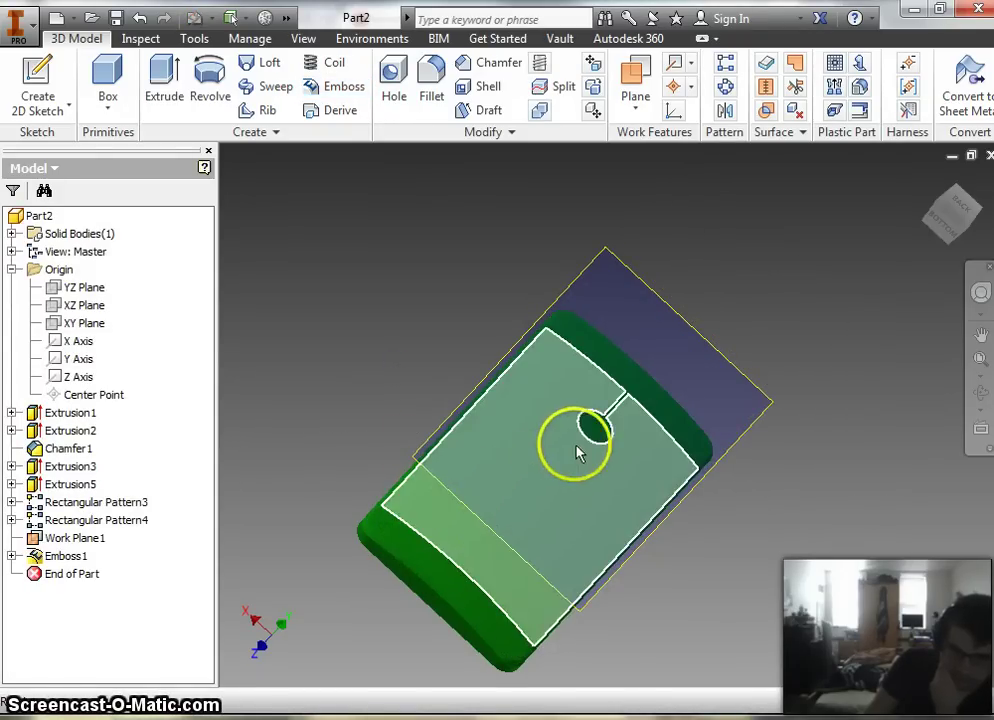
left_click(575, 455)
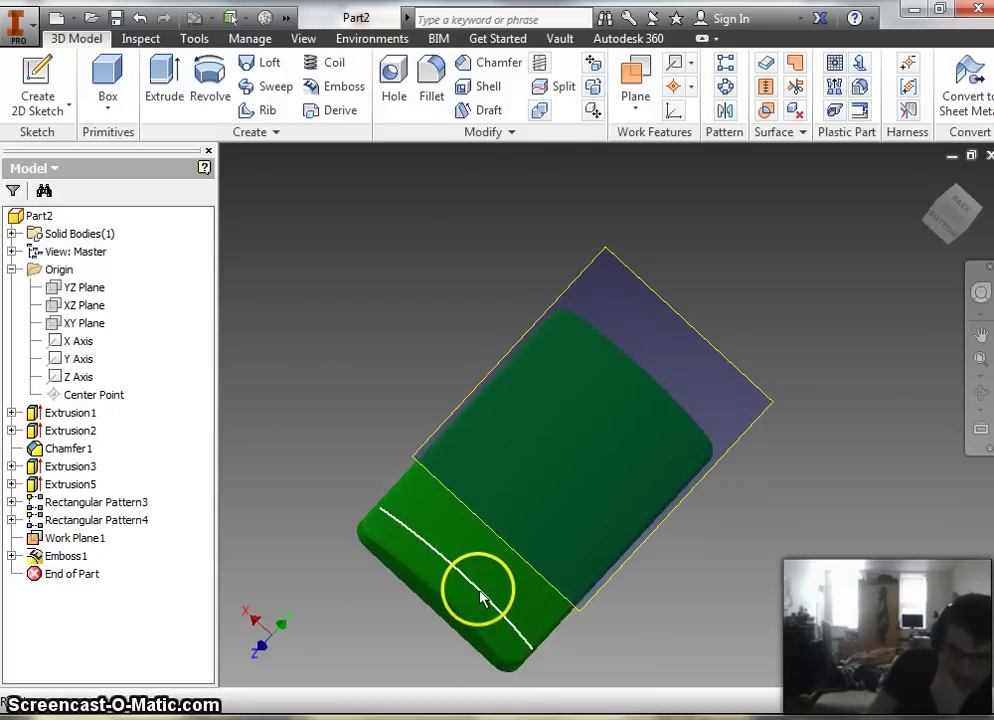
scroll(475, 592, "down", 5)
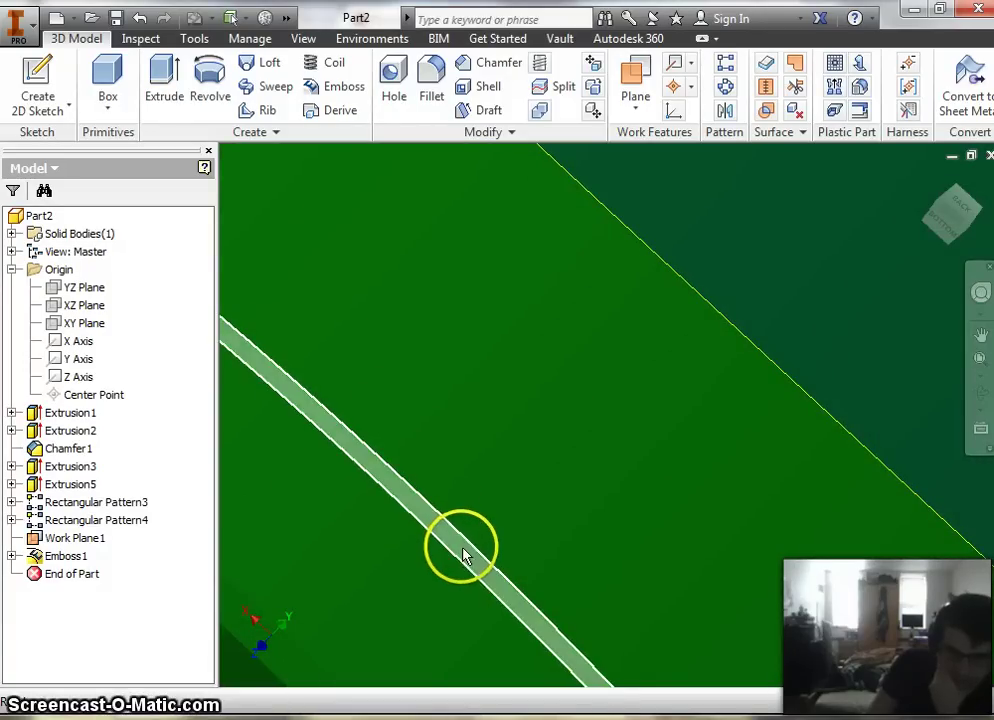
scroll(553, 362, "down", 2)
left_click(553, 362)
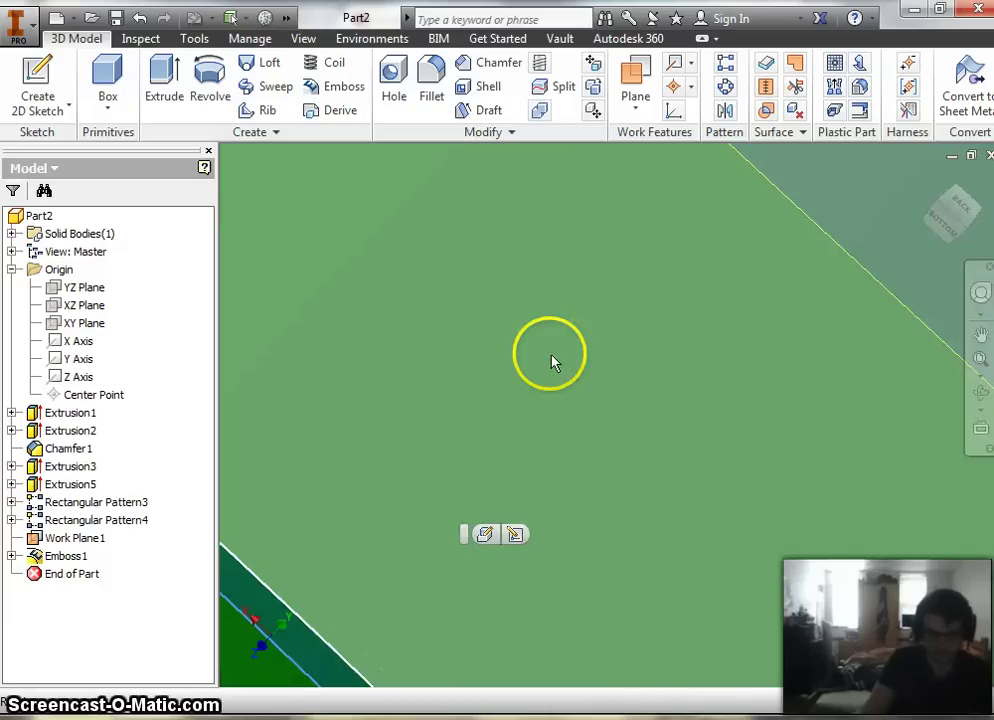
scroll(553, 362, "up", 3)
Step: Hide Work Plane1 so that only the engraved body is displayed
left_click(432, 193)
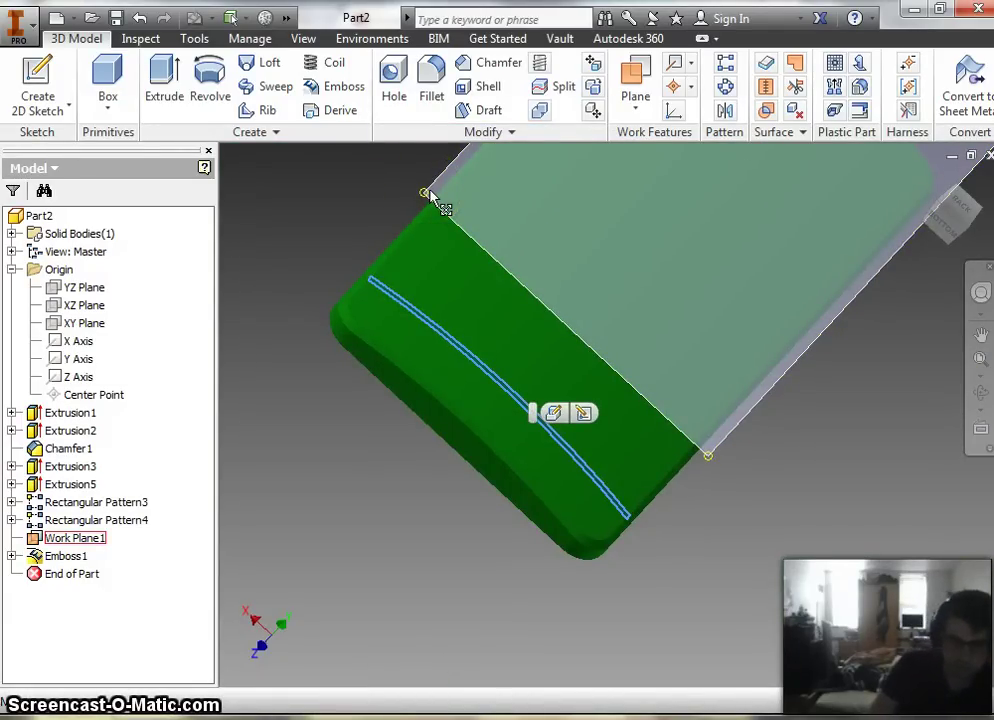
right_click(430, 196)
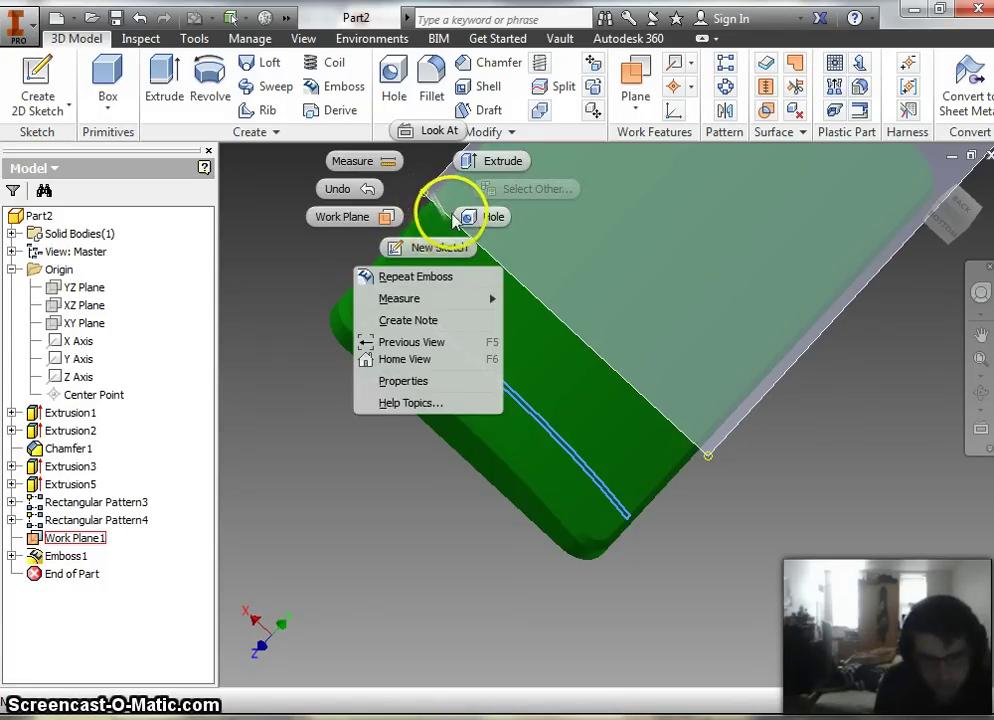
key("Escape")
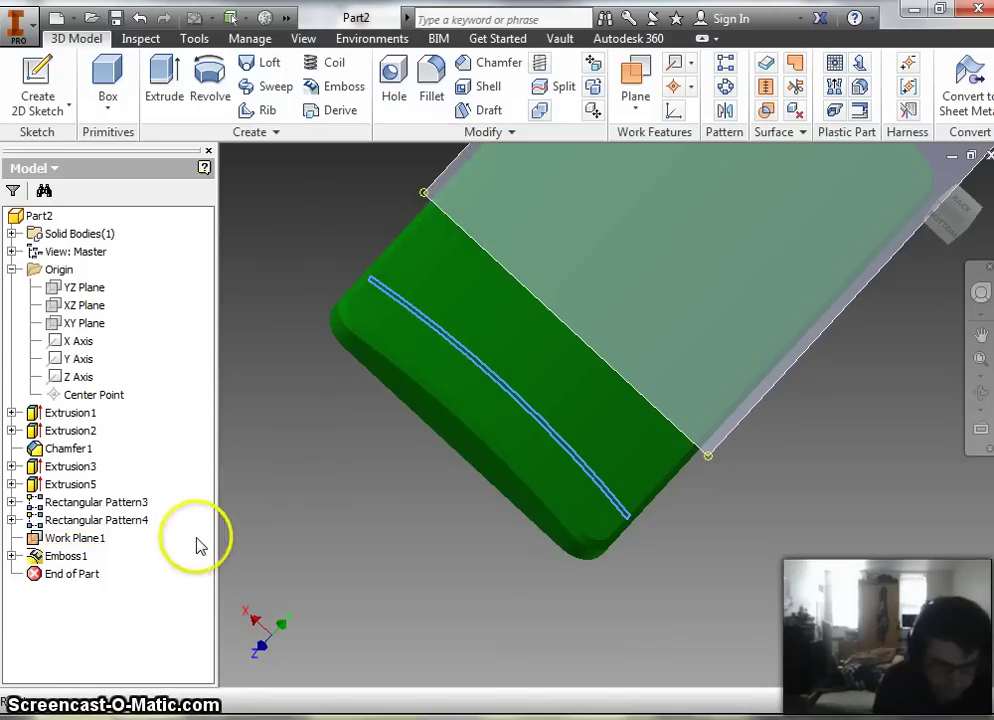
right_click(95, 545)
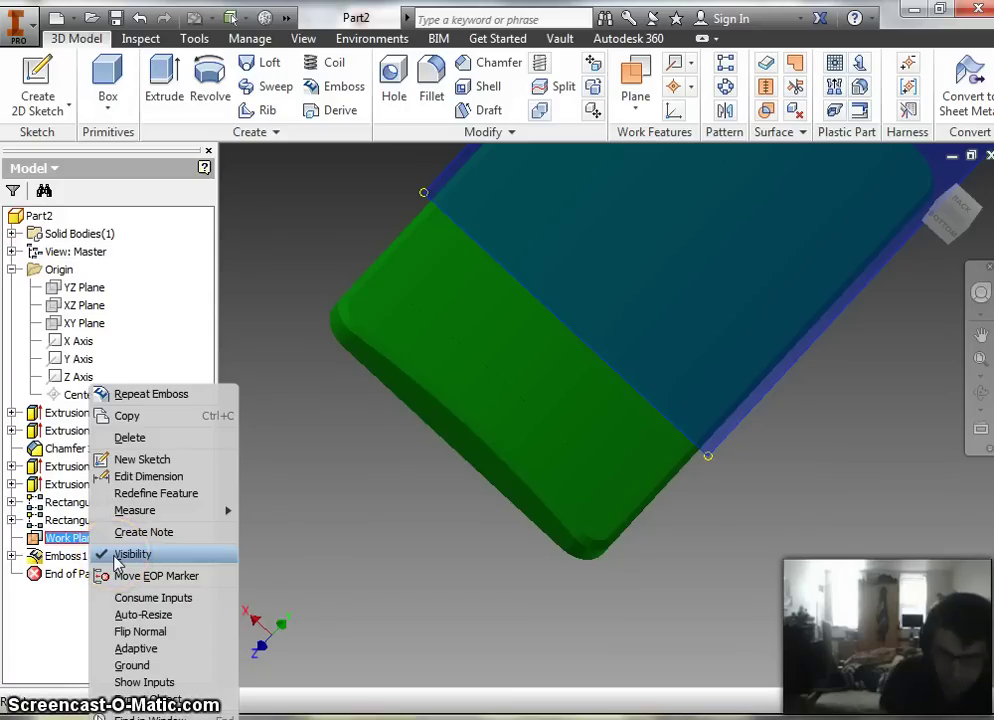
left_click(130, 554)
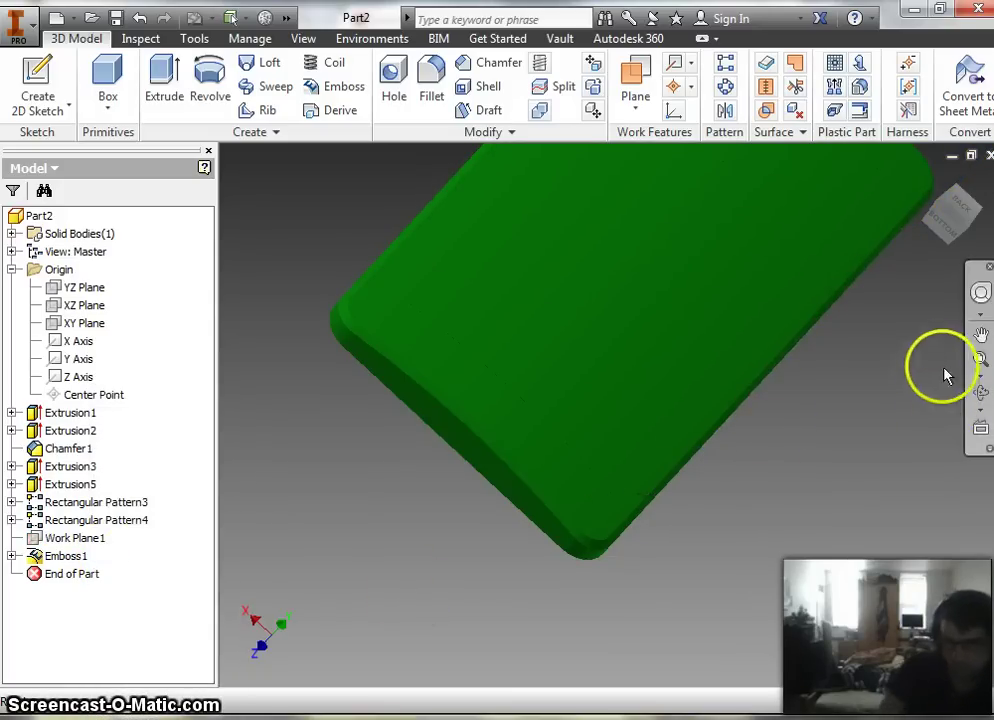
Step: Apply the Default appearance to the engraved lower strip and the engraved upper strip with its connecting strip and ring
scroll(893, 369, "up", 3)
scroll(870, 385, "down", 3)
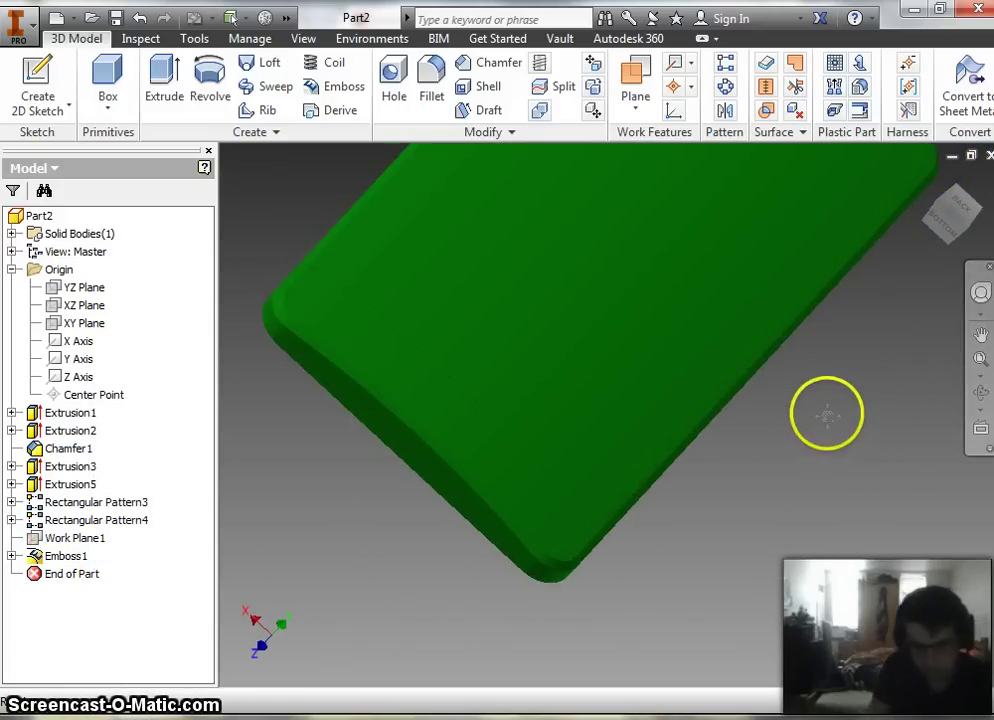
middle_click_drag(828, 421, 796, 476)
scroll(352, 435, "up", 5)
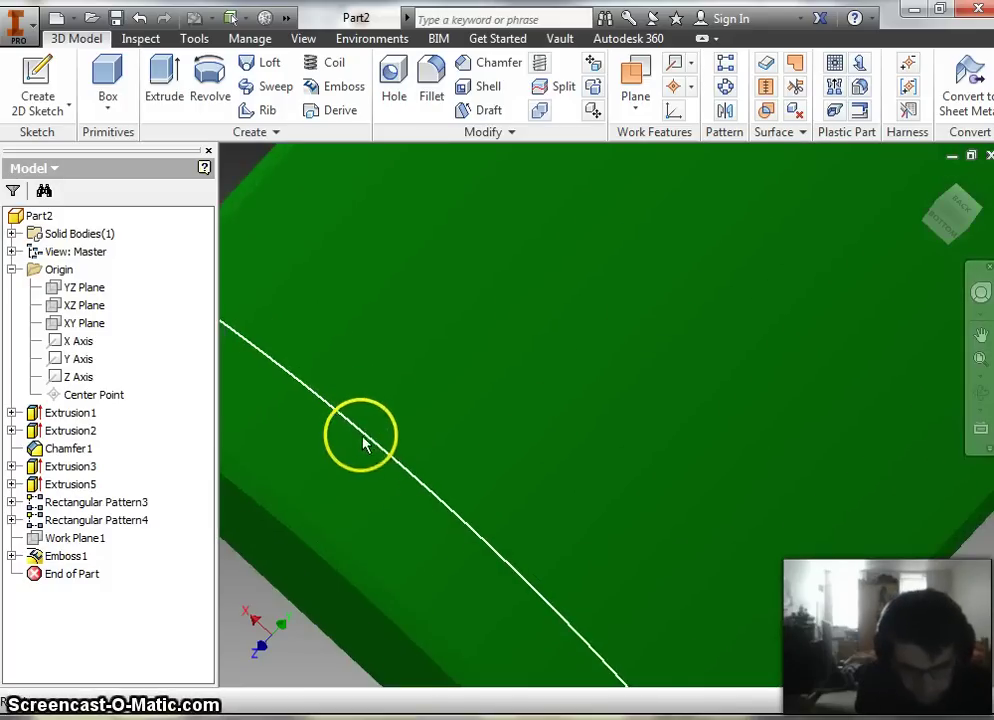
left_click(391, 467)
scroll(392, 463, "down", 5)
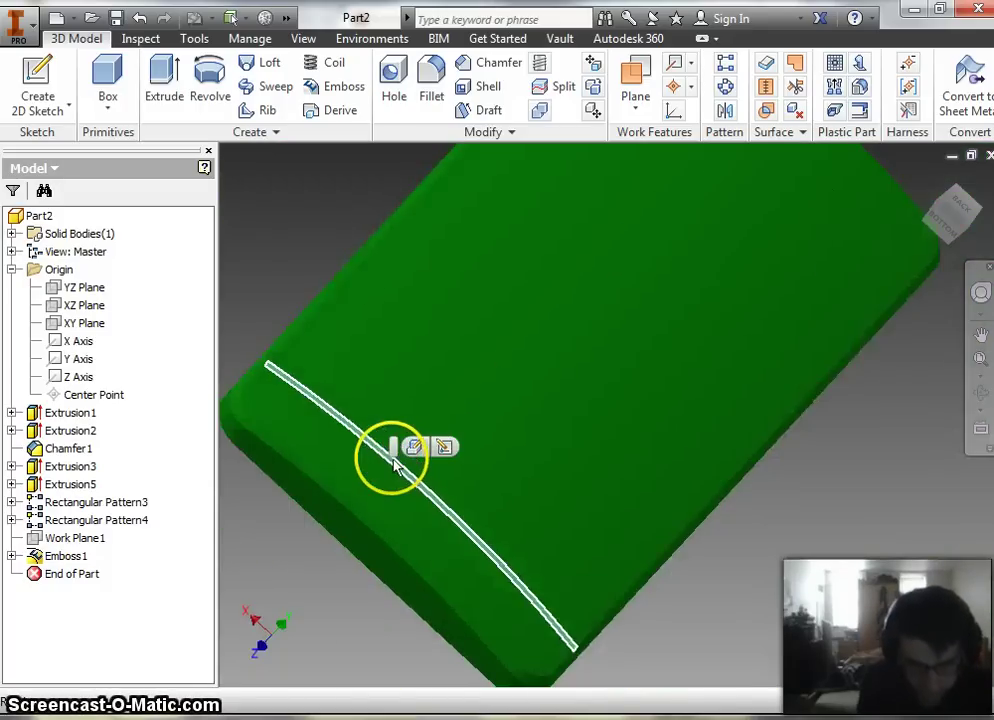
scroll(744, 260, "down", 3)
mouse_move(739, 215)
middle_mouse_down("shift")
mouse_move(701, 282)
mouse_move(572, 375)
mouse_move(577, 326)
middle_mouse_up("shift")
scroll(577, 326, "up", 5)
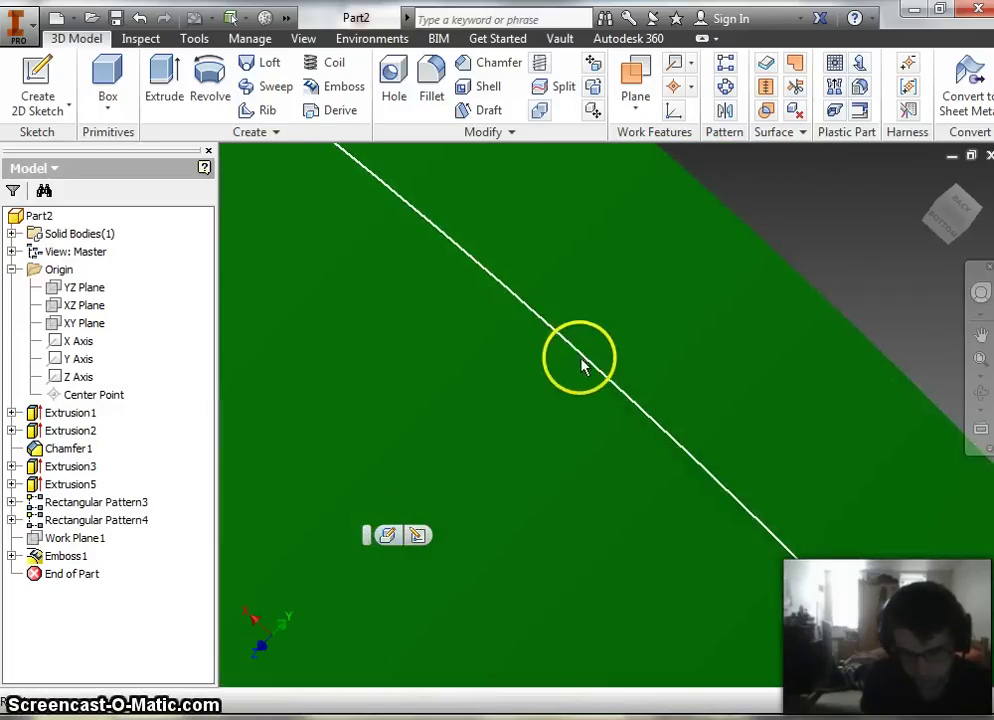
left_click(603, 400)
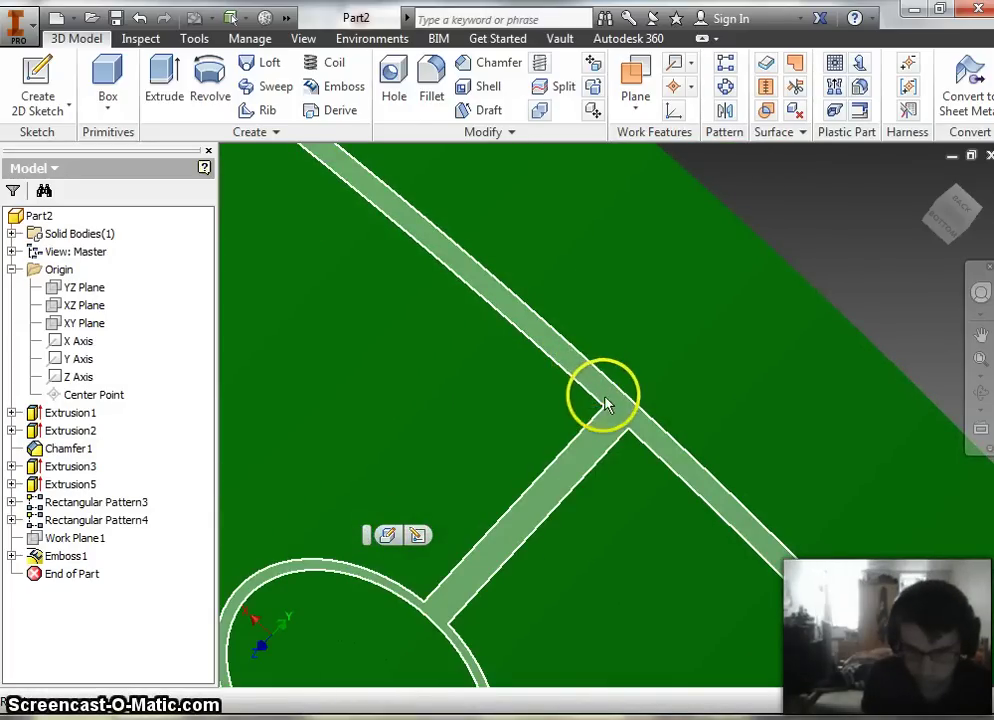
left_click(566, 481)
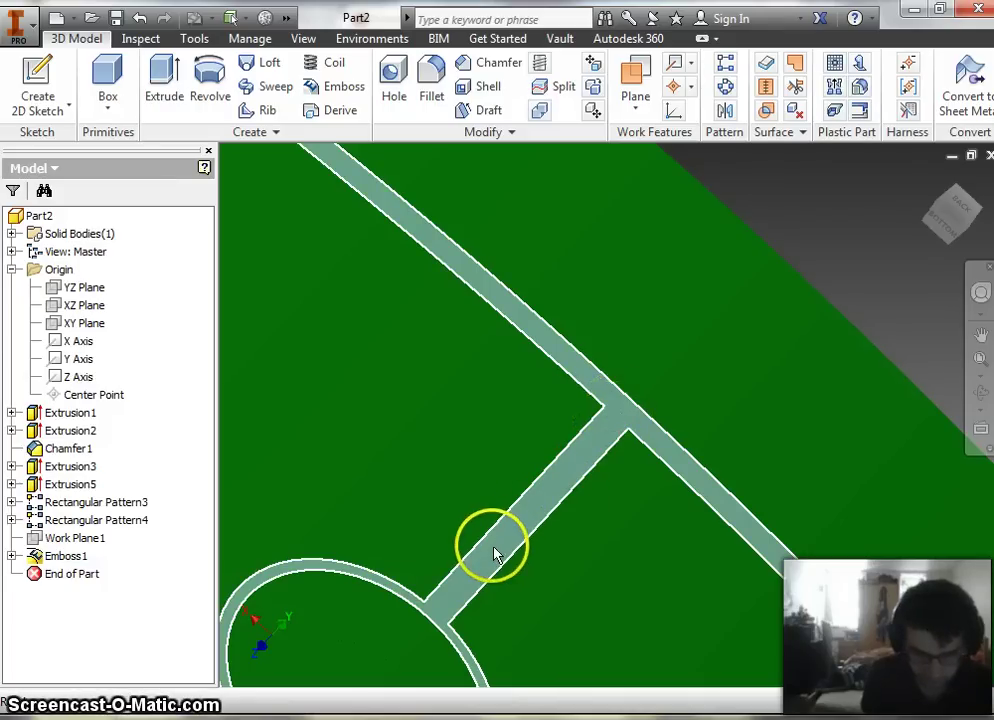
left_click(450, 575)
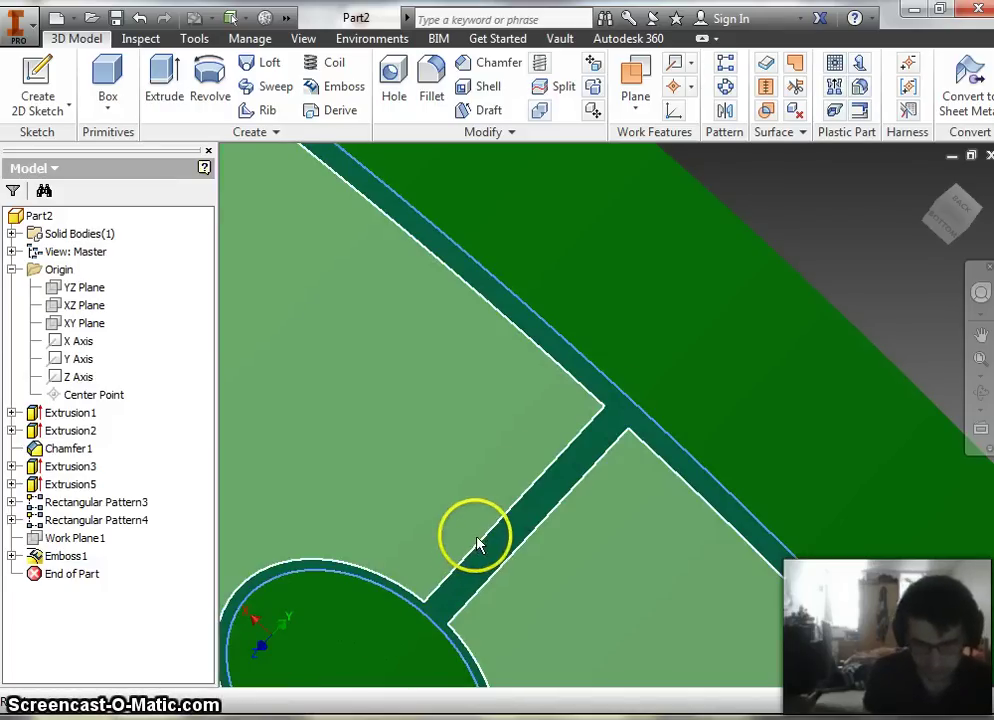
scroll(518, 343, "up", 5)
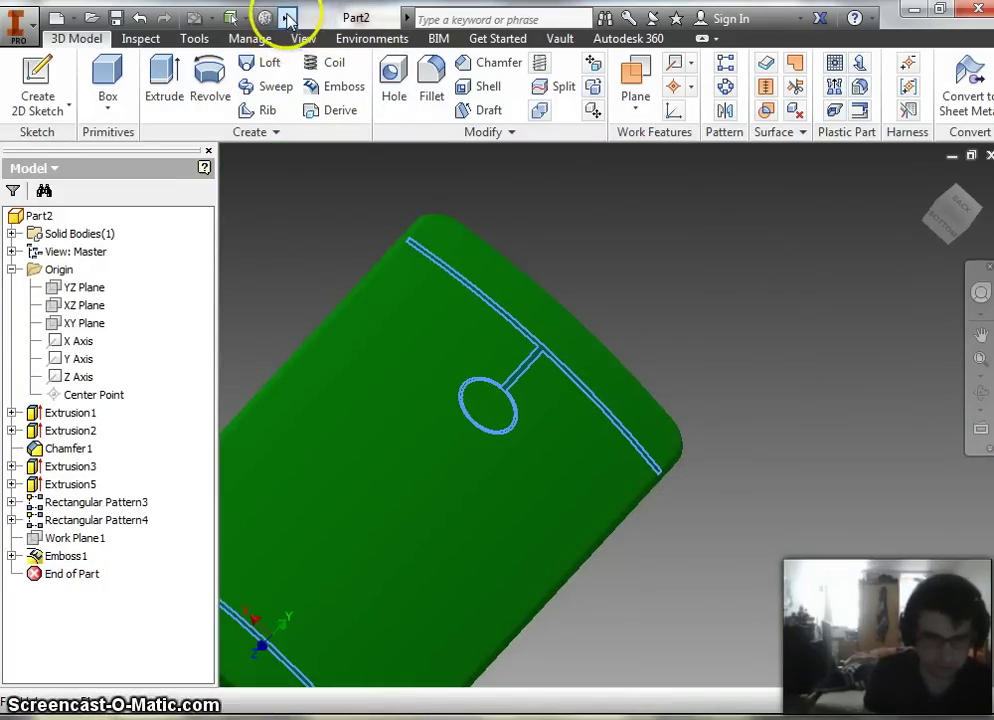
left_click(288, 18)
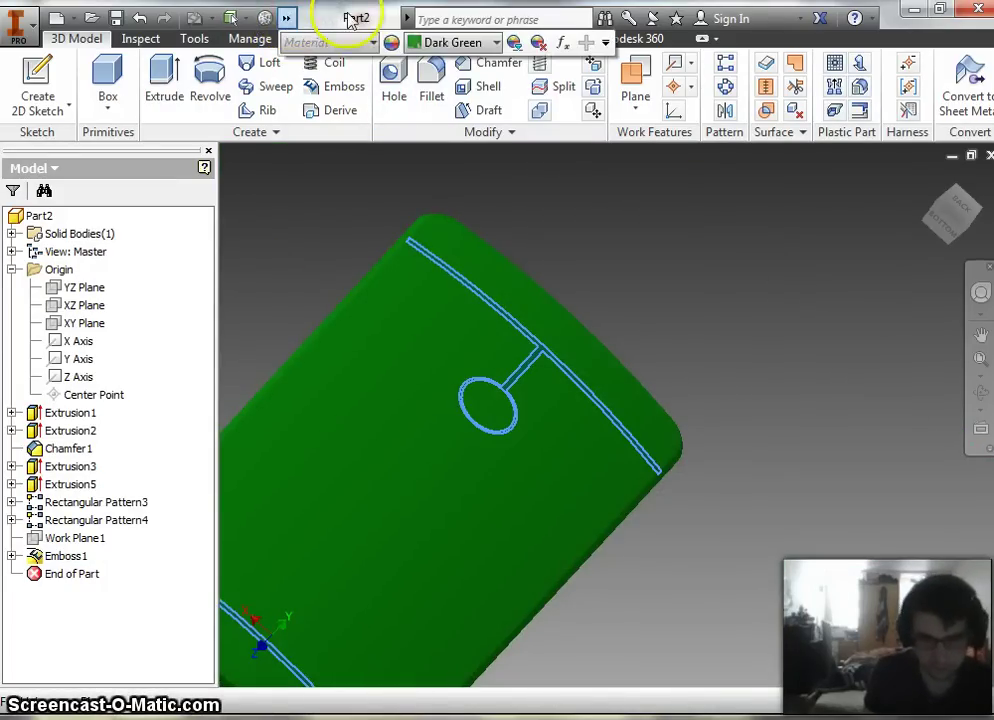
left_click(497, 43)
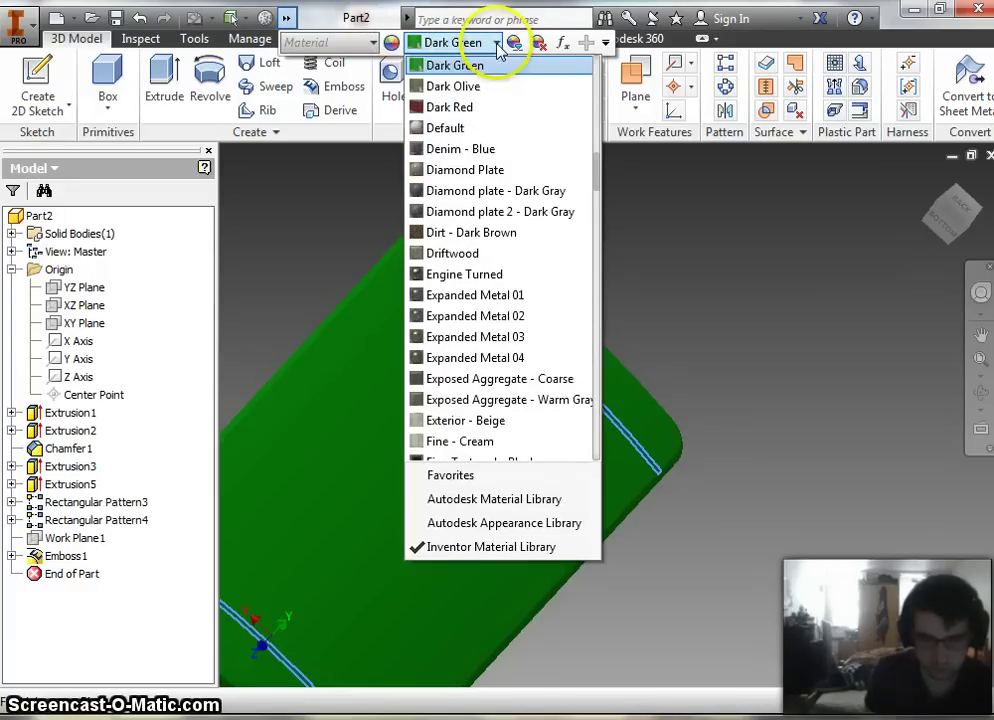
left_click(480, 129)
left_click(555, 384)
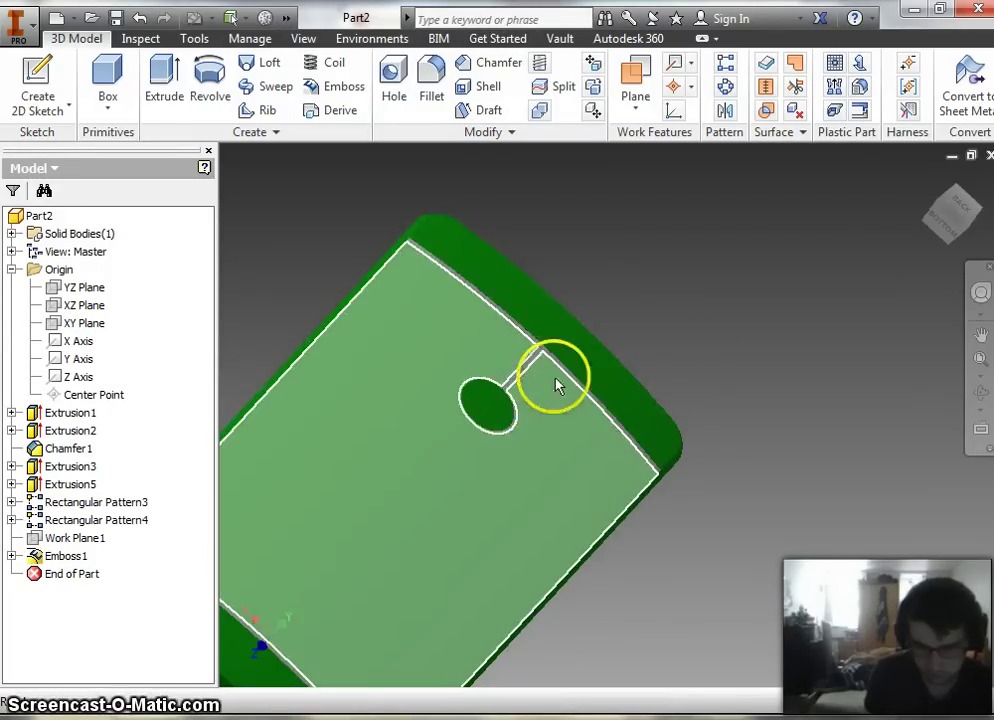
Step: Apply the White appearance to the engraved lower strip and the engraved upper strip with its connecting strip and ring
scroll(526, 376, "up", 5)
left_click(502, 373)
scroll(414, 443, "down", 8)
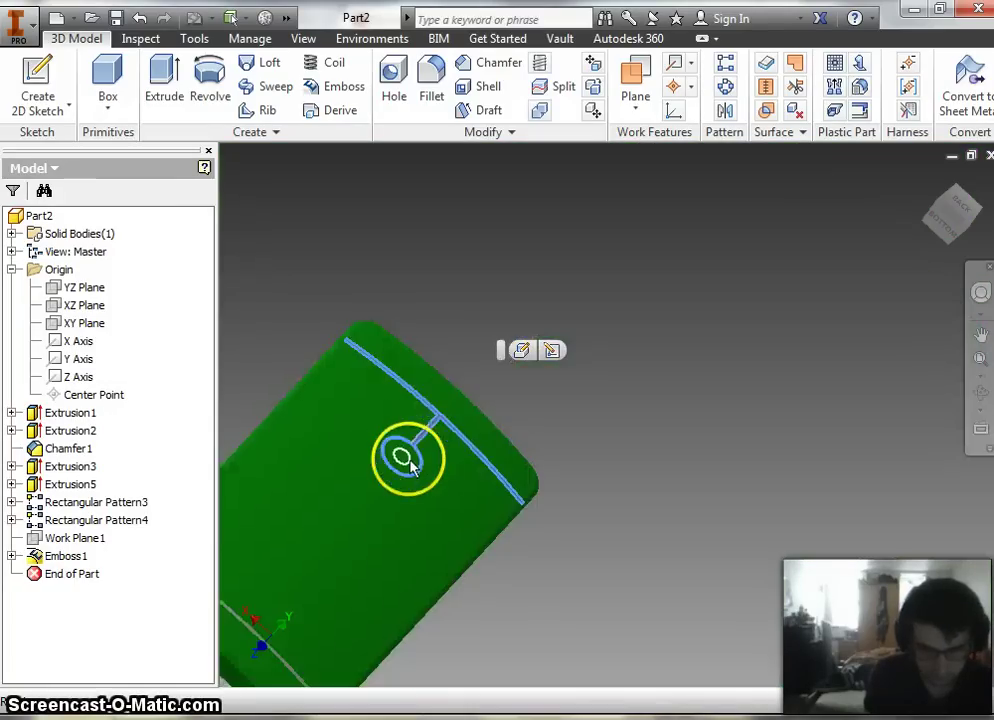
scroll(255, 647, "up", 6)
scroll(311, 614, "up", 2)
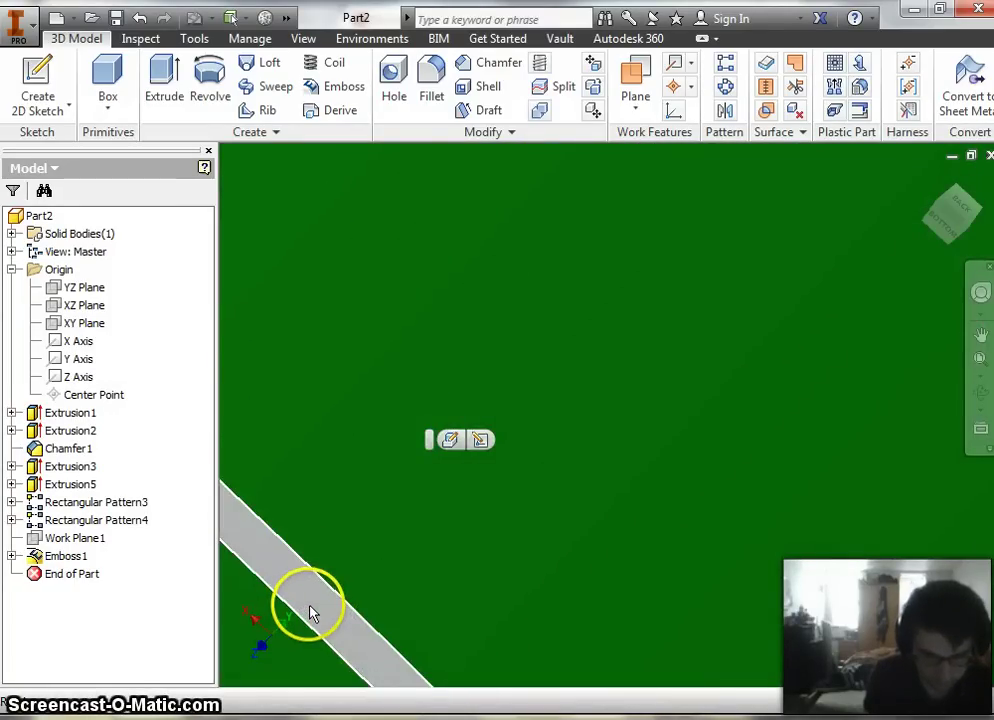
left_click(311, 614)
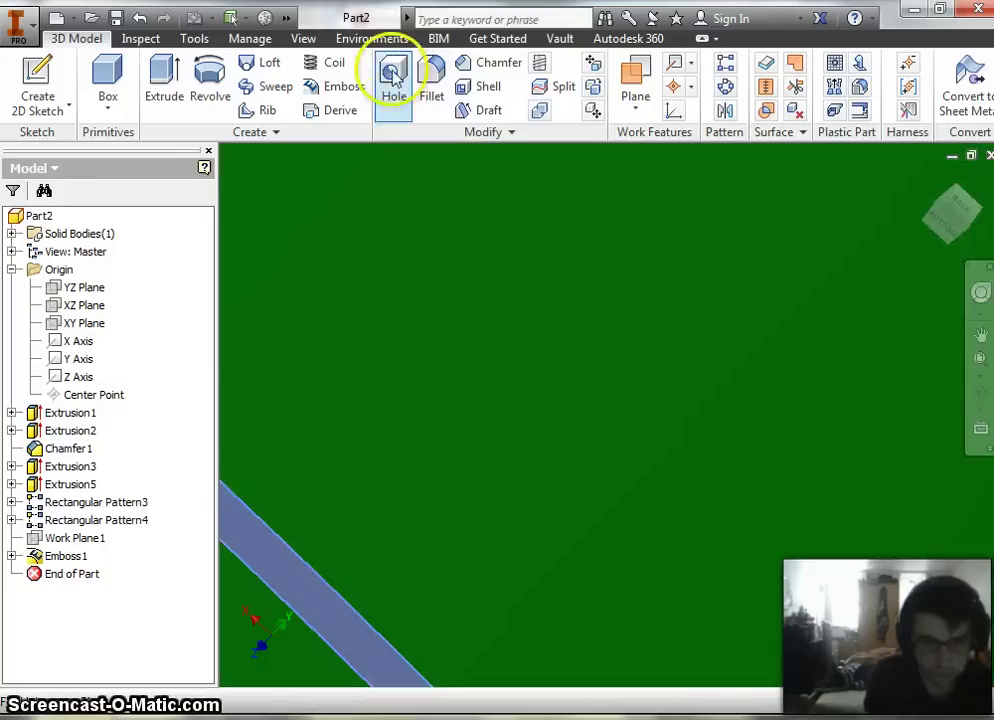
left_click(287, 20)
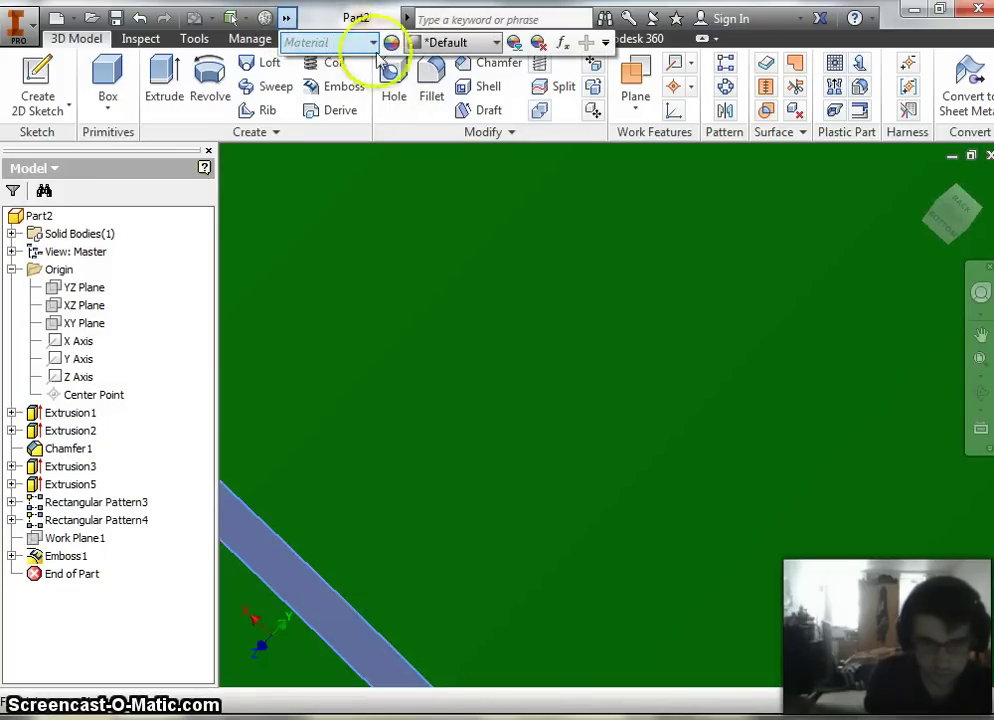
left_click(491, 46)
scroll(612, 348, "down", 5)
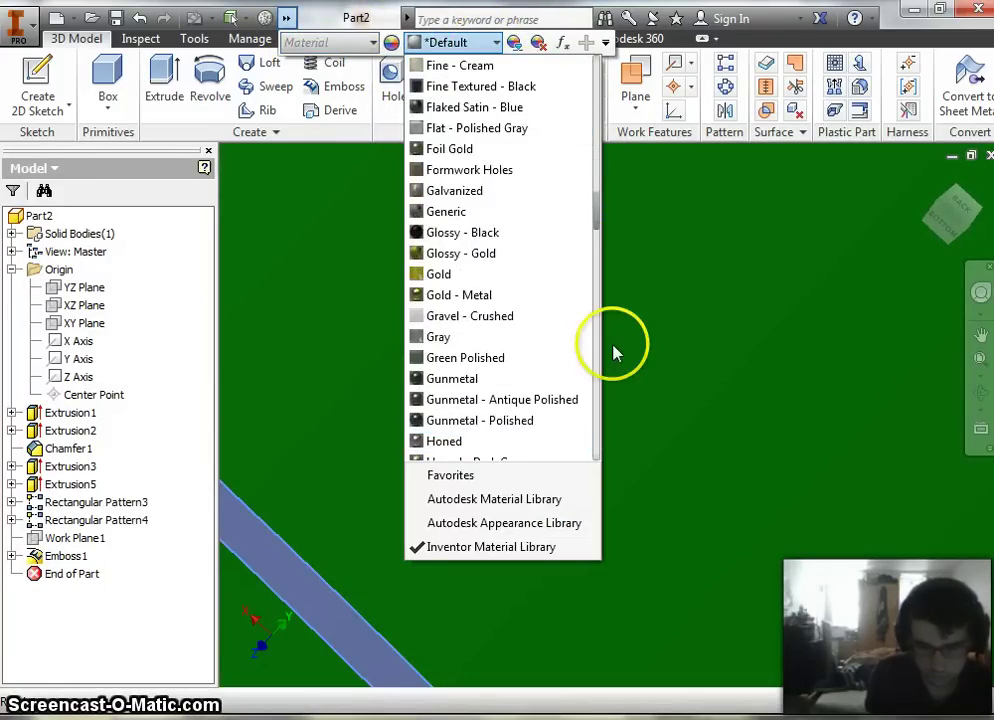
scroll(612, 352, "down", 10)
scroll(595, 390, "down", 2)
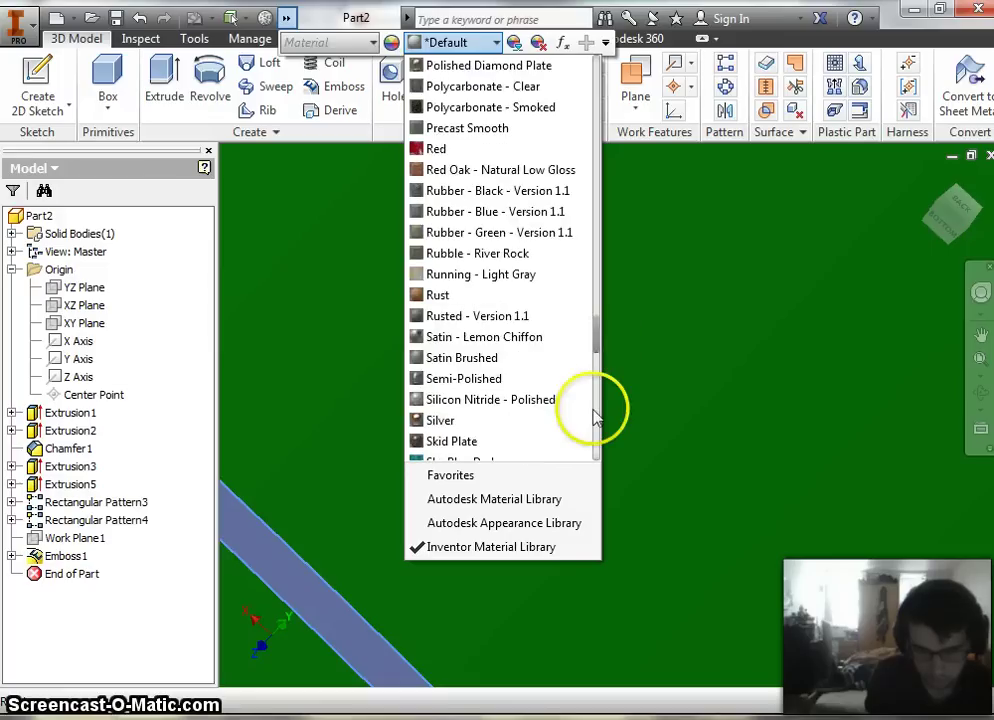
scroll(595, 420, "down", 7)
scroll(598, 420, "down", 7)
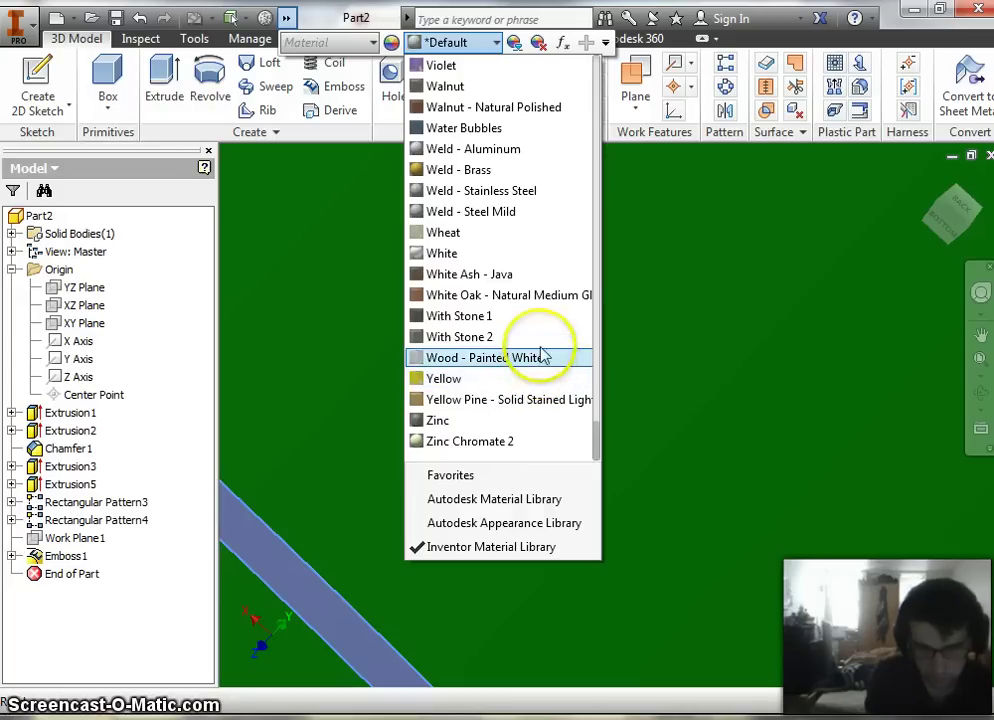
left_click(440, 254)
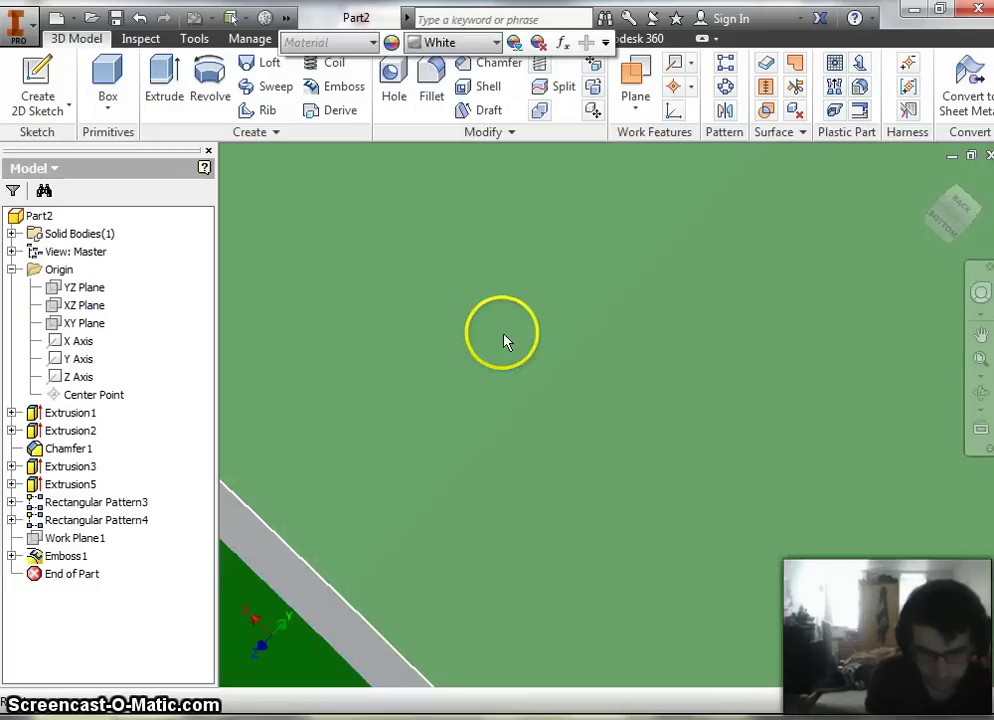
Step: Apply the Glossy - Black appearance to the annular face between the engraved ring and the inner circle
scroll(506, 337, "down", 5)
middle_click_drag(585, 280, 566, 244, "shift")
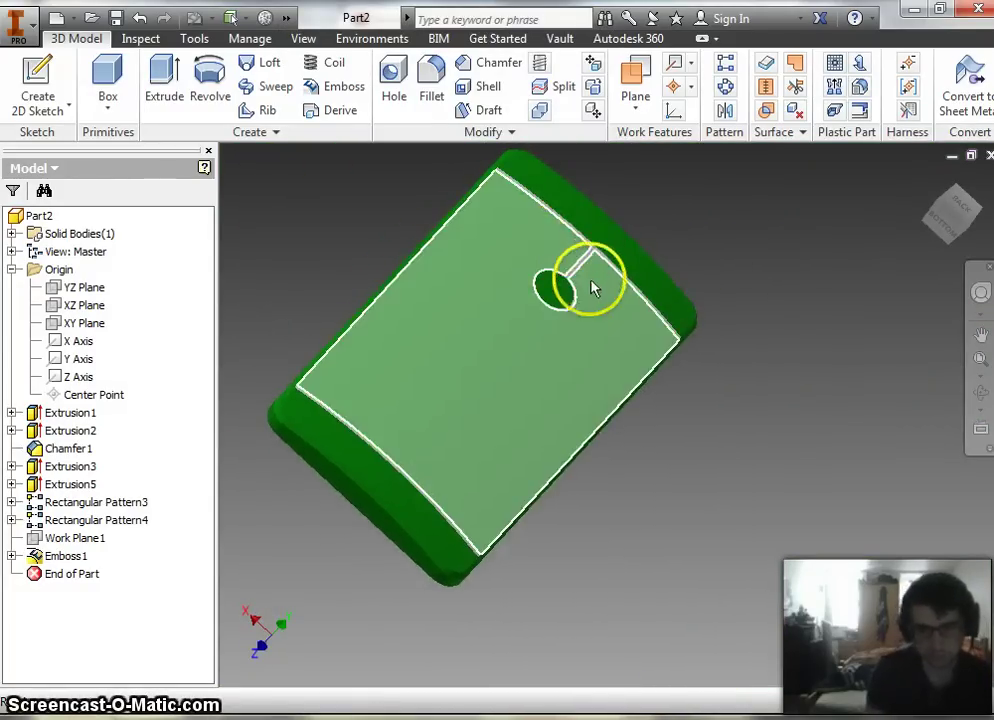
scroll(590, 285, "up", 5)
left_click(583, 272)
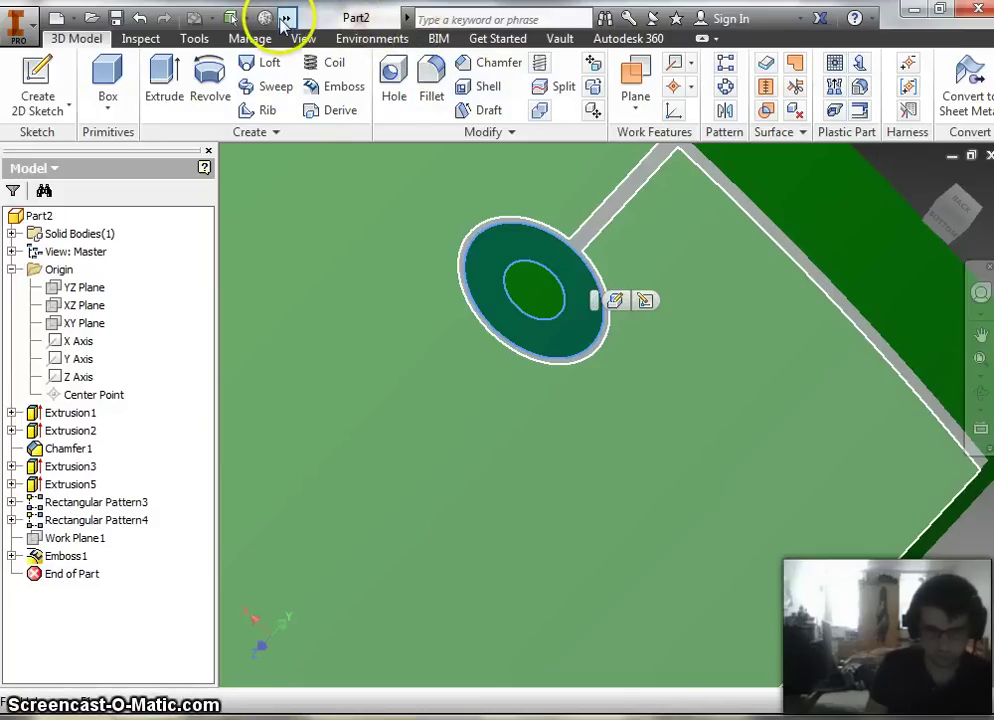
left_click(286, 18)
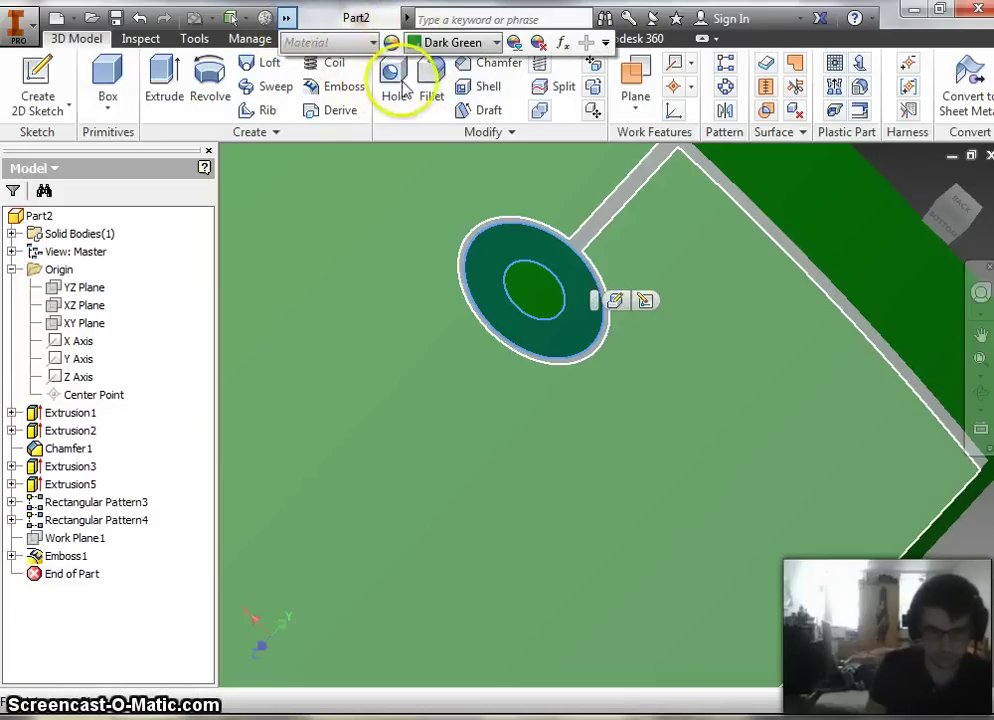
left_click(495, 44)
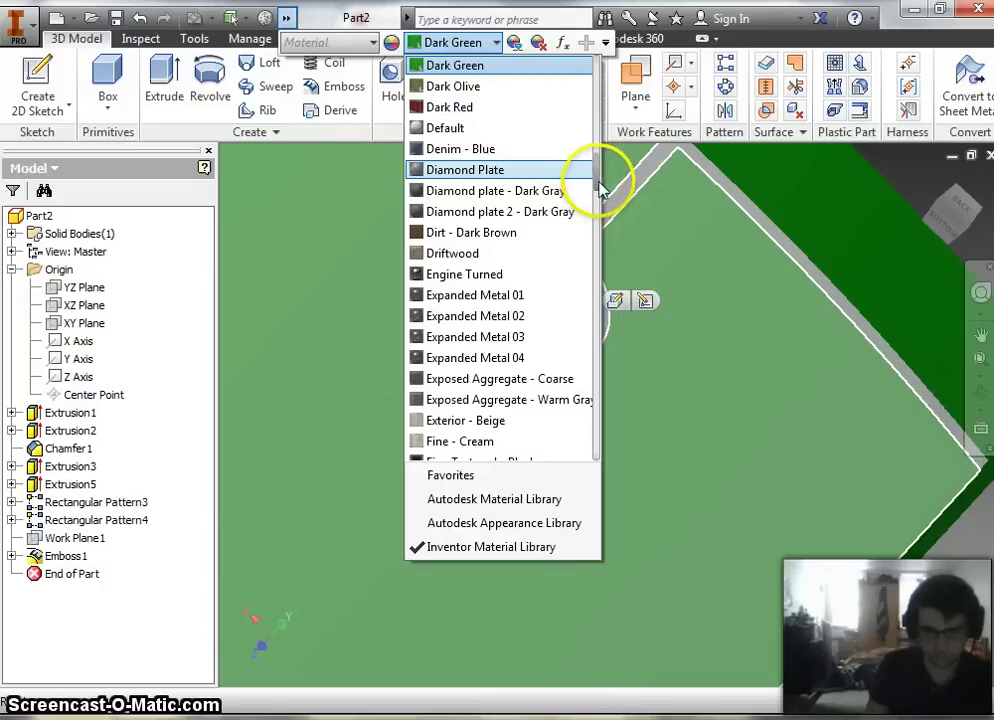
left_click_drag(600, 190, 561, 160)
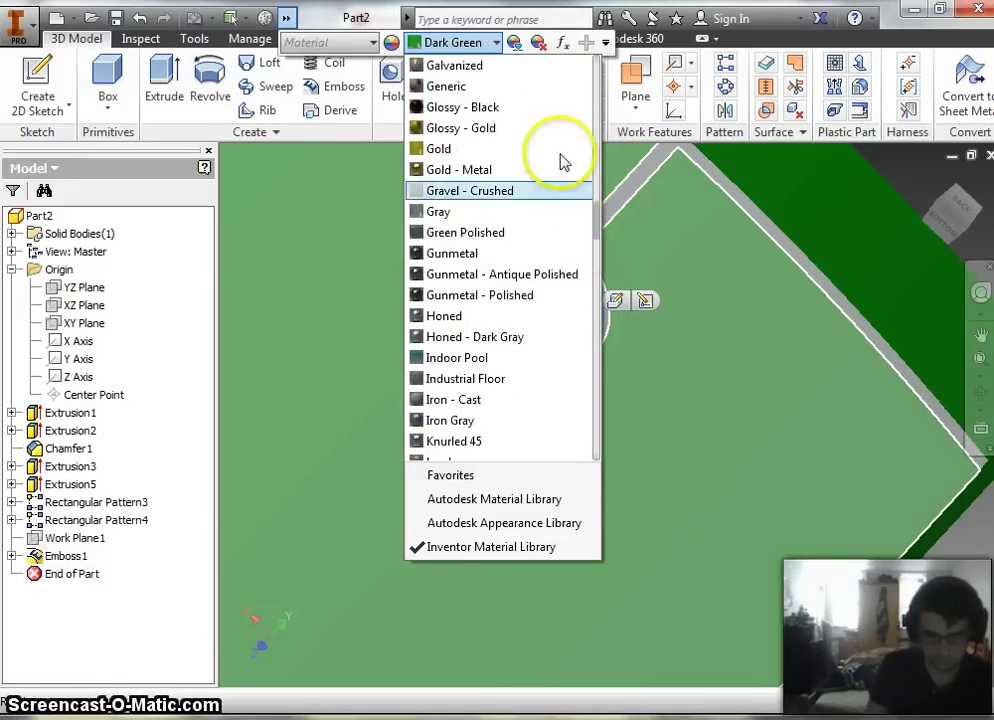
left_click(513, 111)
Step: Apply the Galvanized appearance to the small inner circle at the centre of the black annular face
left_click(544, 291)
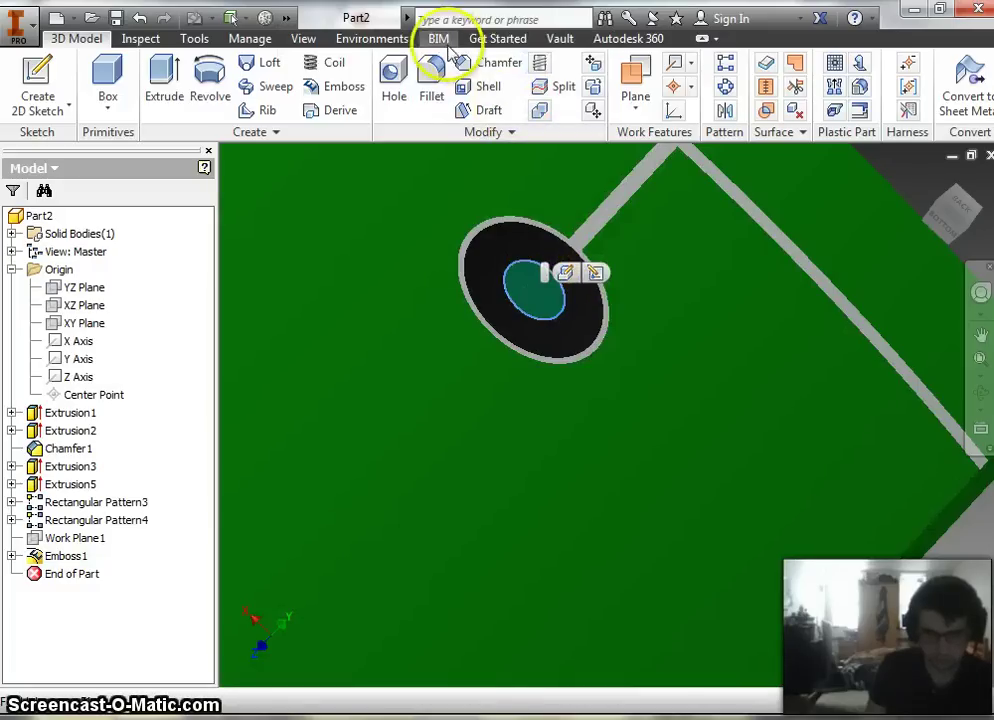
left_click(291, 21)
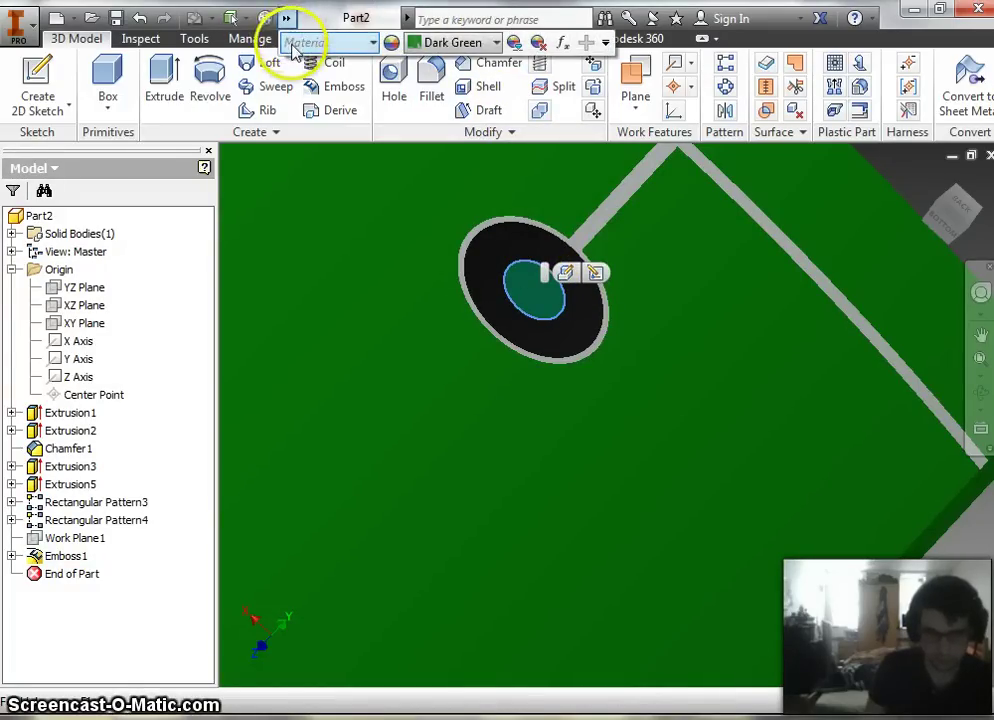
left_click(495, 43)
scroll(598, 190, "down", 1)
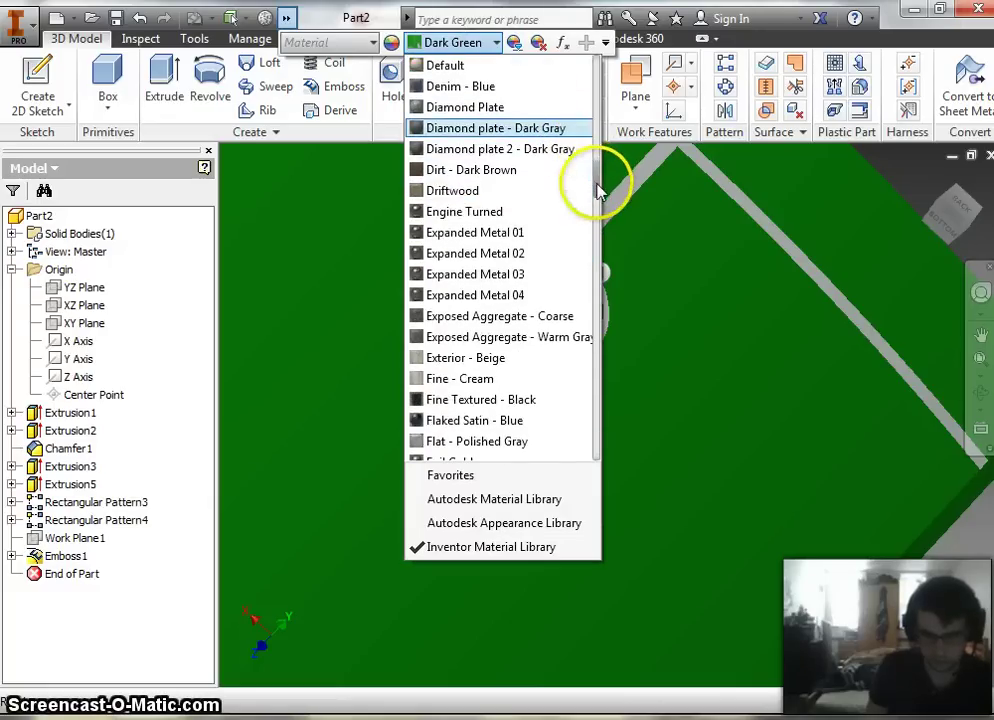
left_click_drag(598, 190, 598, 200)
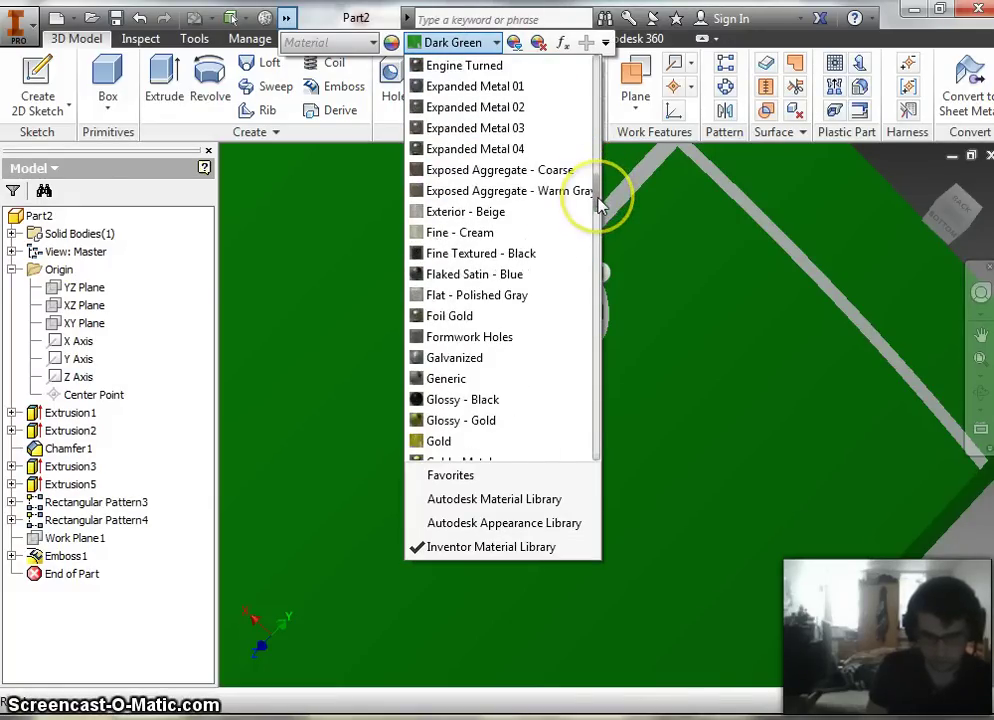
left_click(457, 357)
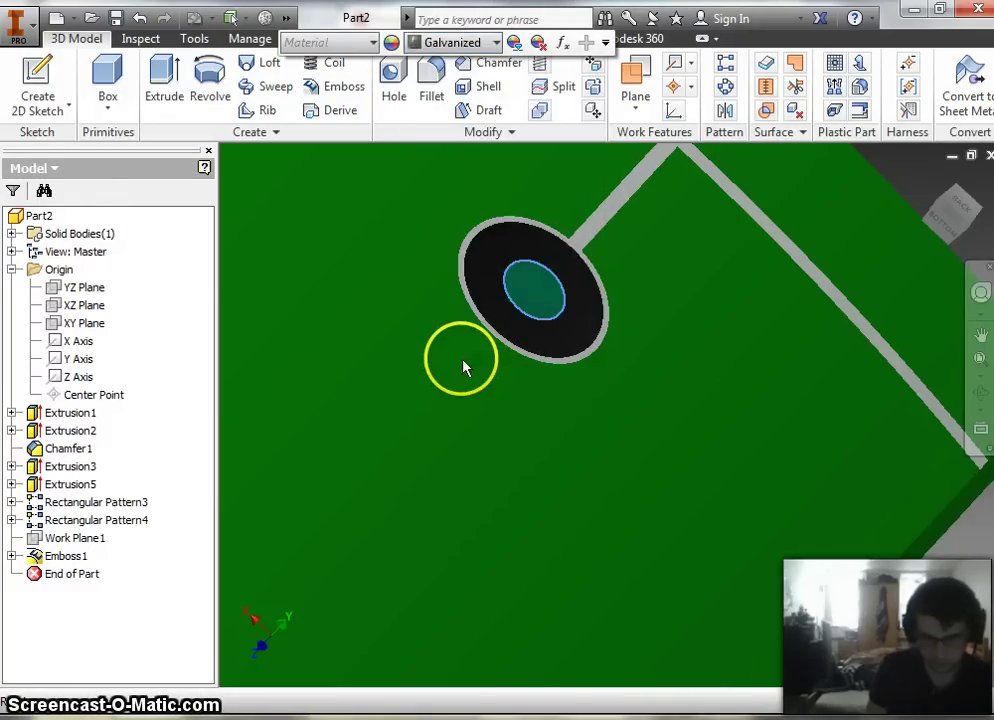
scroll(677, 222, "up", 2)
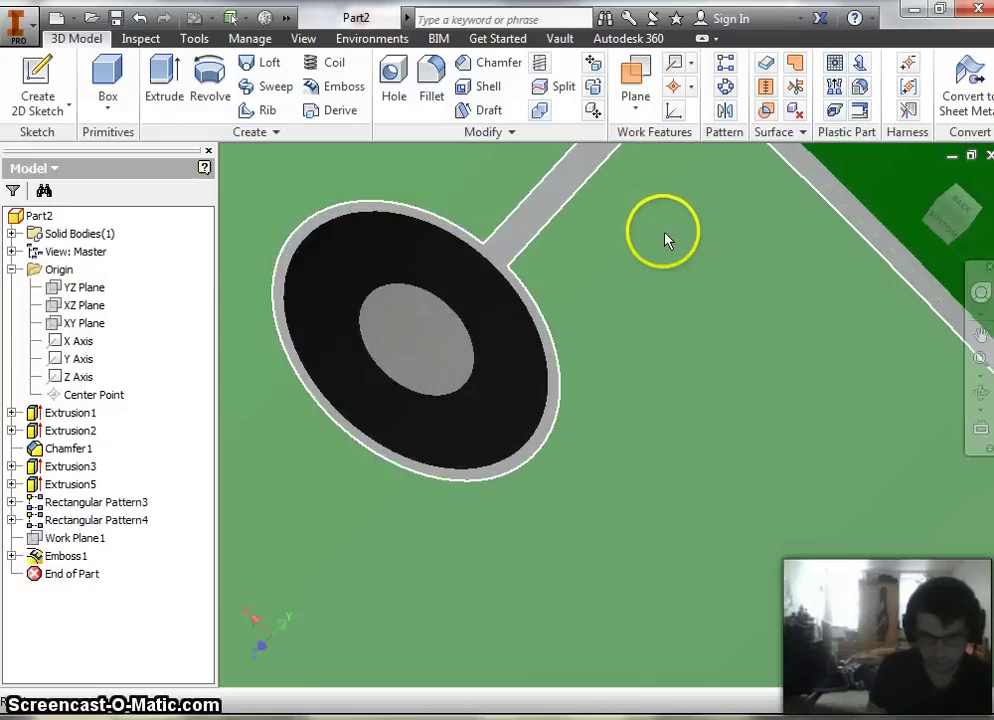
scroll(666, 237, "down", 6)
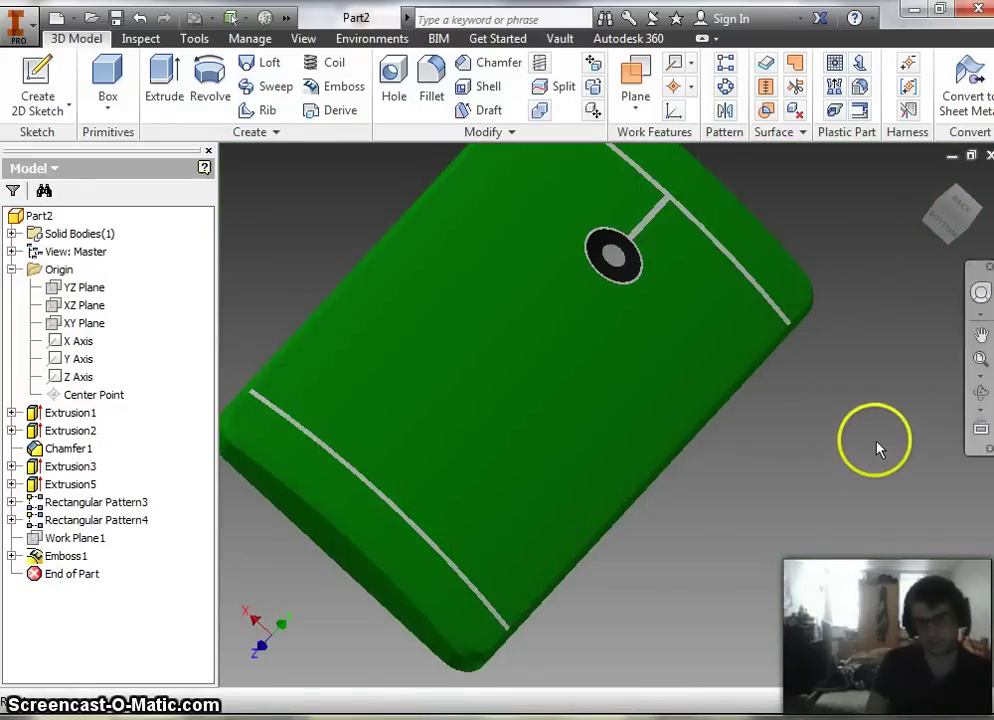
scroll(860, 345, "up", 3)
scroll(871, 334, "down", 3)
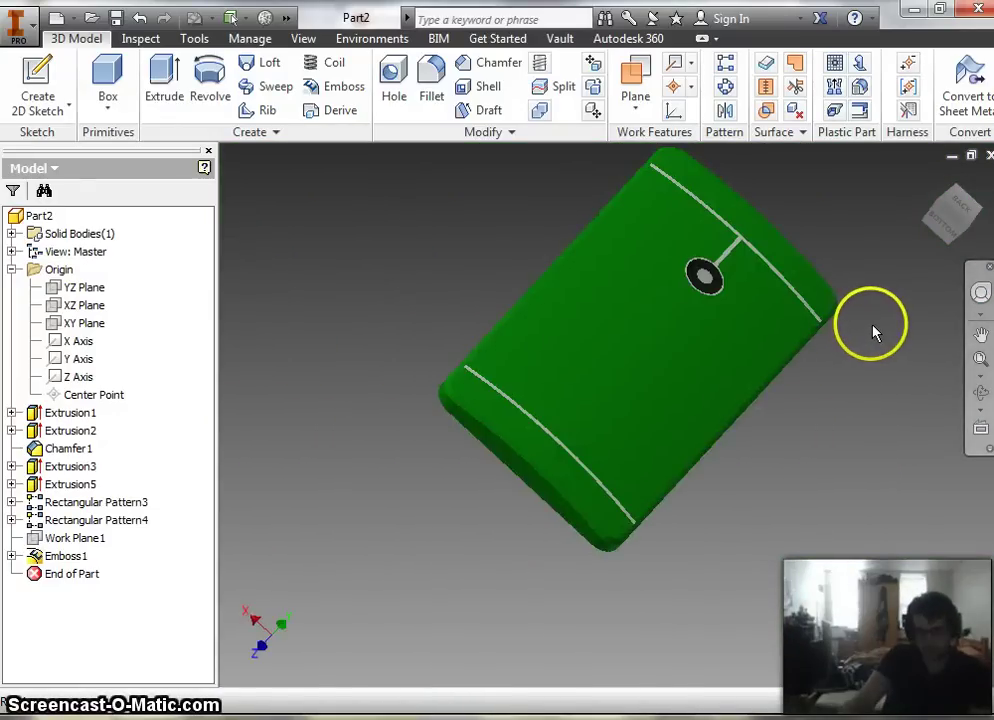
Step: Start a sketch on the black screen face at the front of the part and draw a rectangle inset from its edges
mouse_move(943, 211)
left_mouse_down()
mouse_move(892, 262)
mouse_move(820, 297)
mouse_move(617, 262)
mouse_move(617, 251)
mouse_move(544, 301)
mouse_move(439, 275)
mouse_move(422, 206)
mouse_move(395, 158)
mouse_move(282, 163)
mouse_move(292, 250)
mouse_move(237, 257)
left_mouse_up()
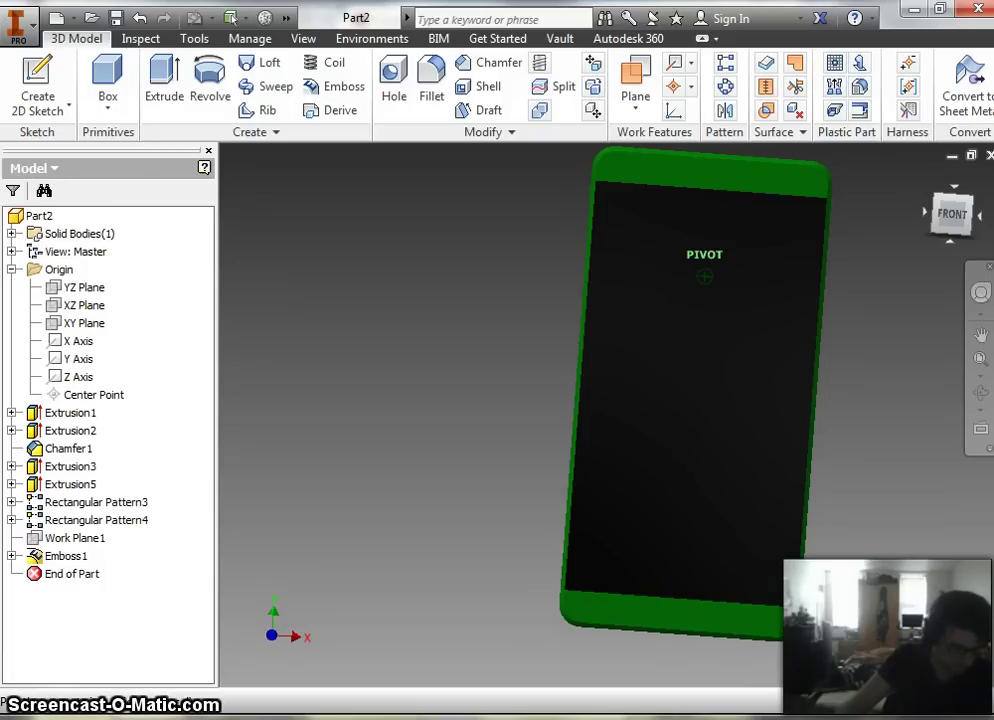
mouse_move(293, 266)
left_mouse_down()
mouse_move(555, 259)
mouse_move(659, 270)
mouse_move(608, 289)
mouse_move(284, 226)
mouse_move(233, 193)
mouse_move(296, 251)
left_mouse_up()
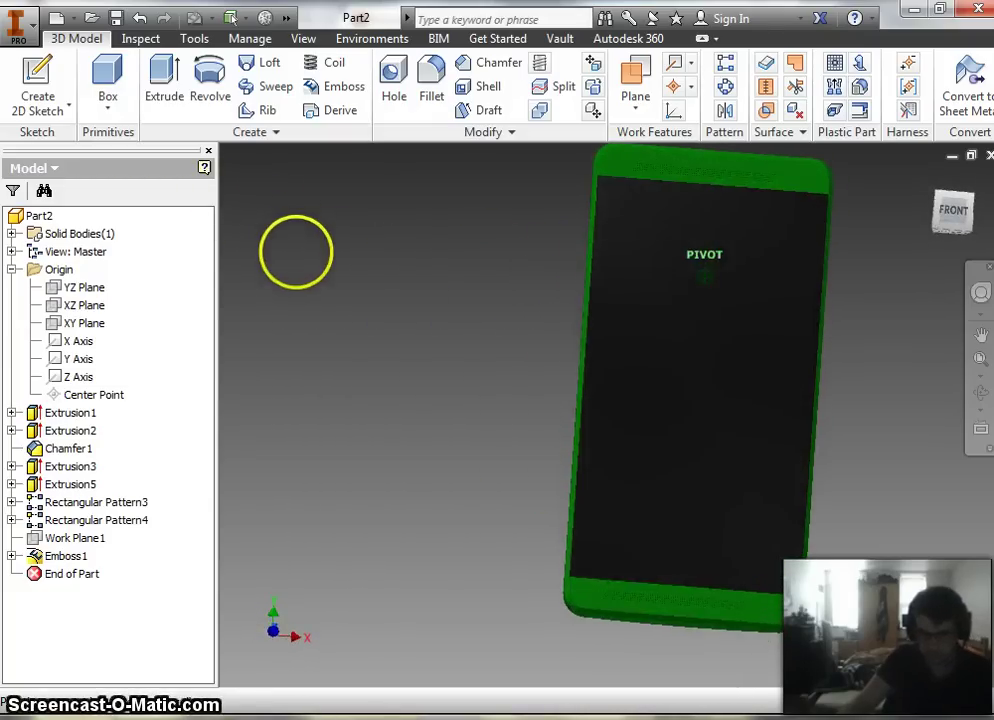
left_click(728, 436)
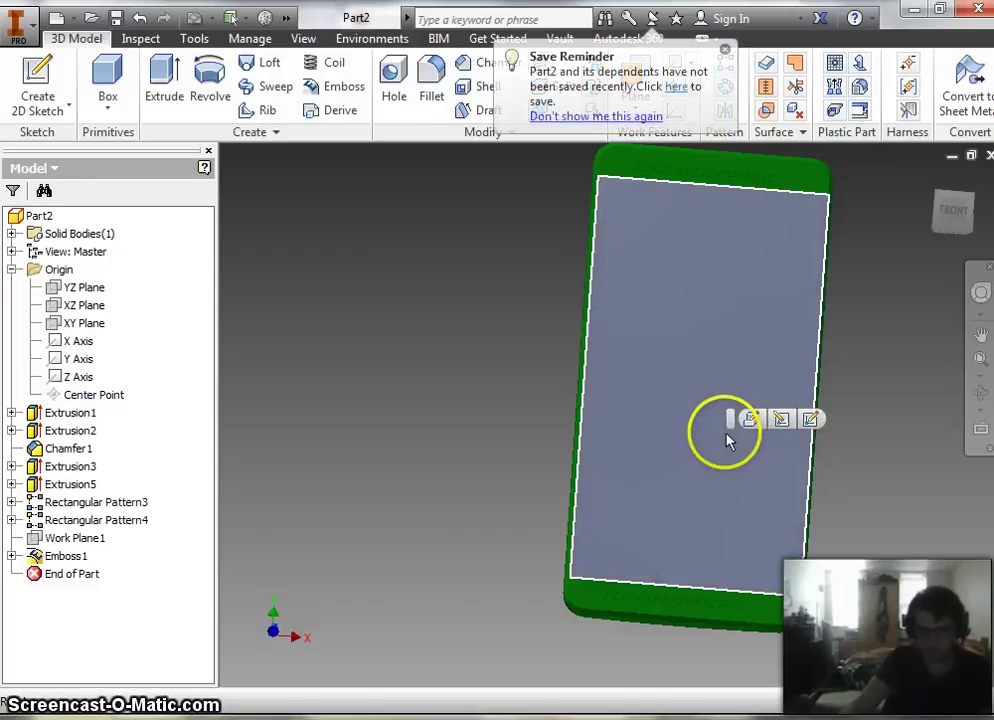
left_click(811, 419)
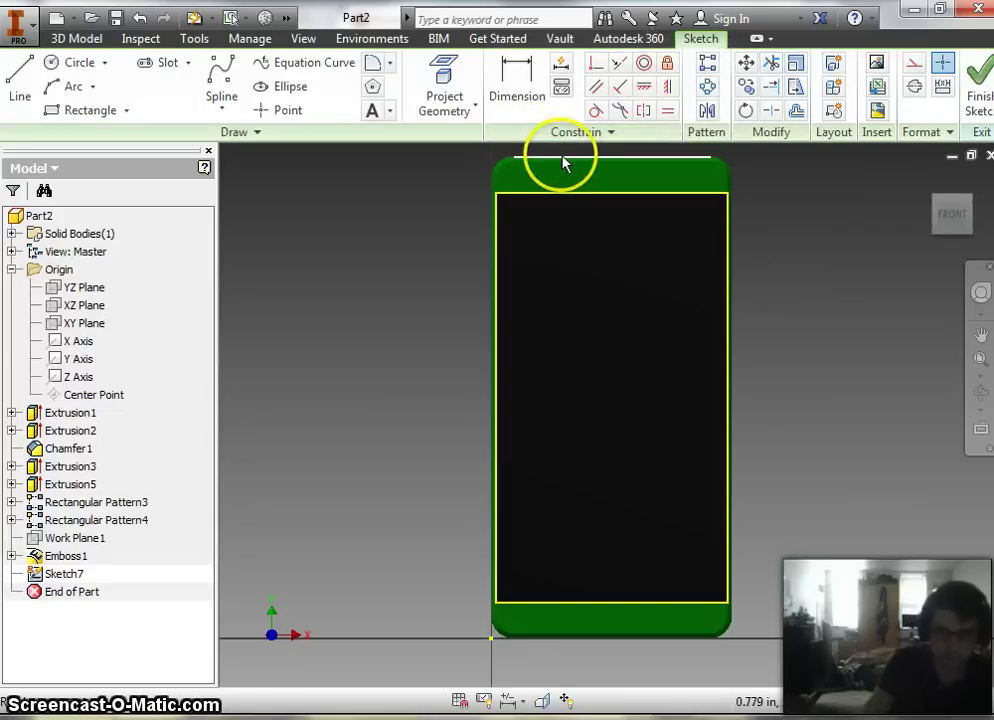
left_click(58, 112)
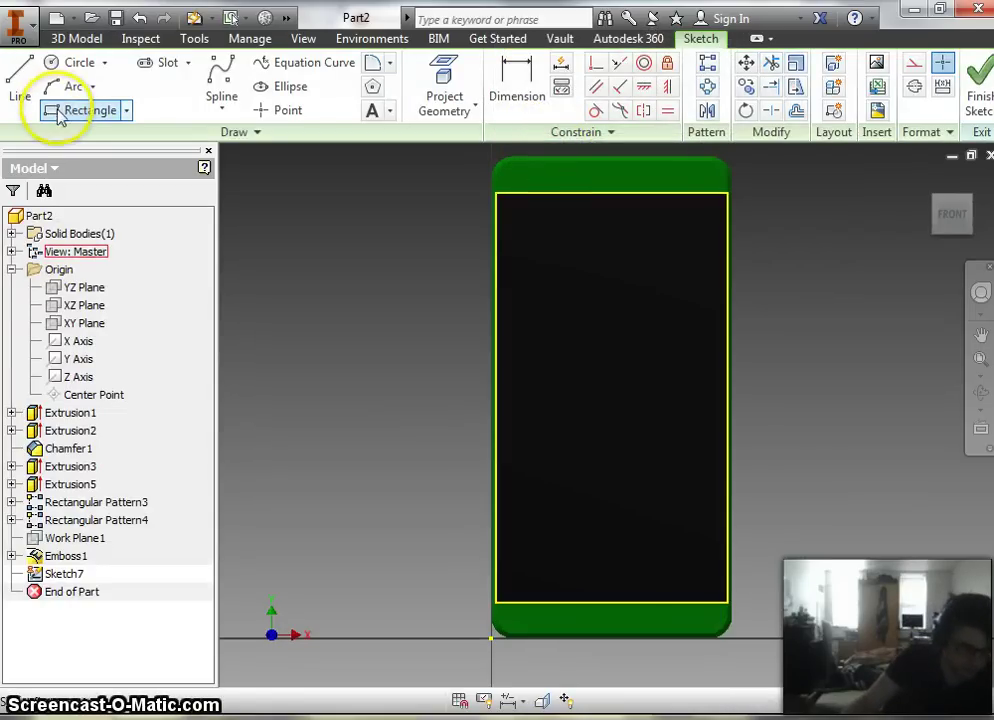
left_click(513, 217)
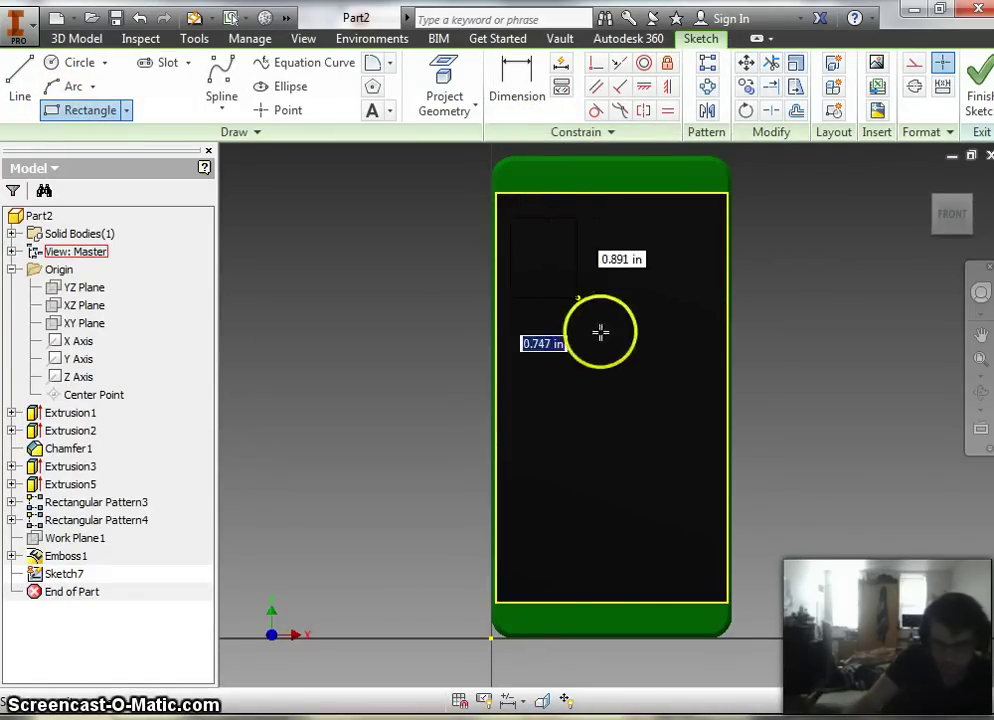
left_click(713, 583)
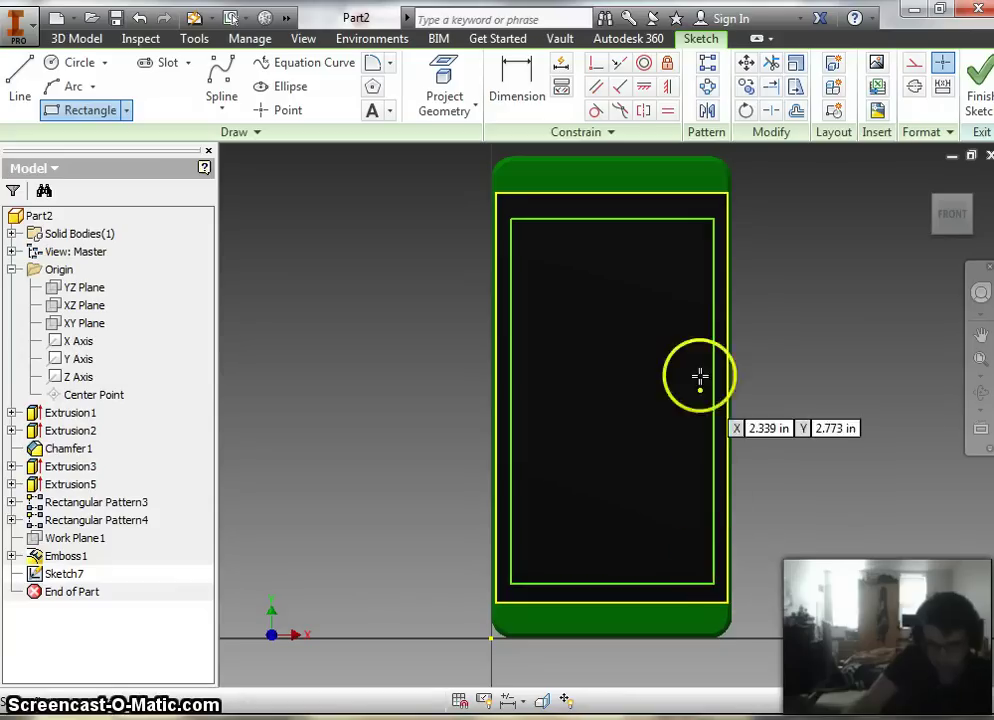
Step: Dimension both vertical sides of the rectangle .1 in from the neighbouring edges of the screen face
key("d")
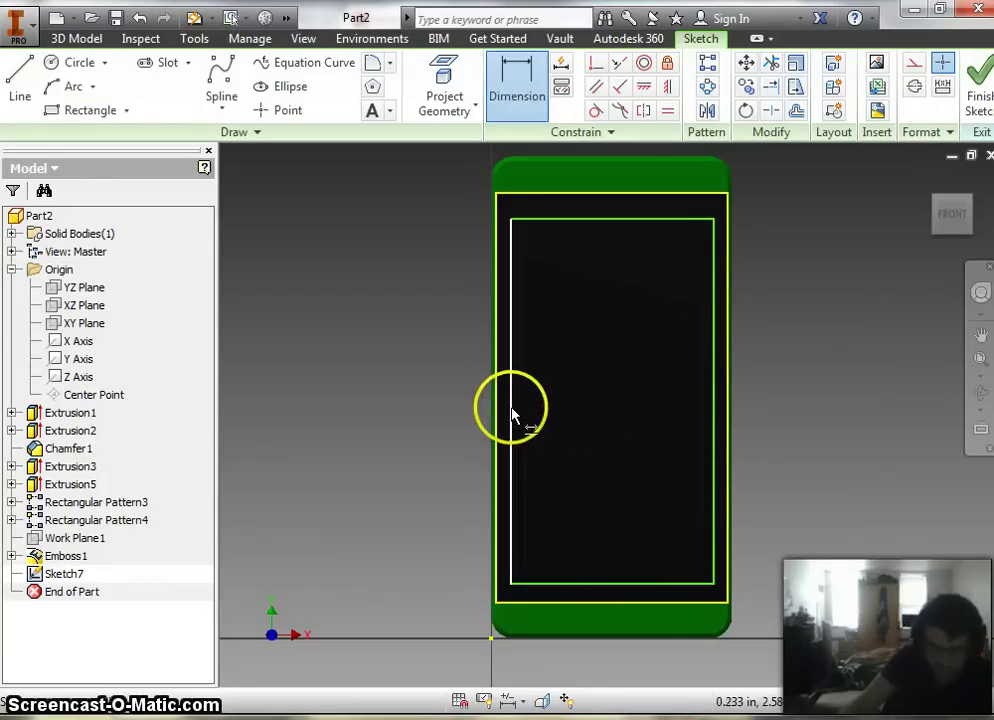
left_click(498, 413)
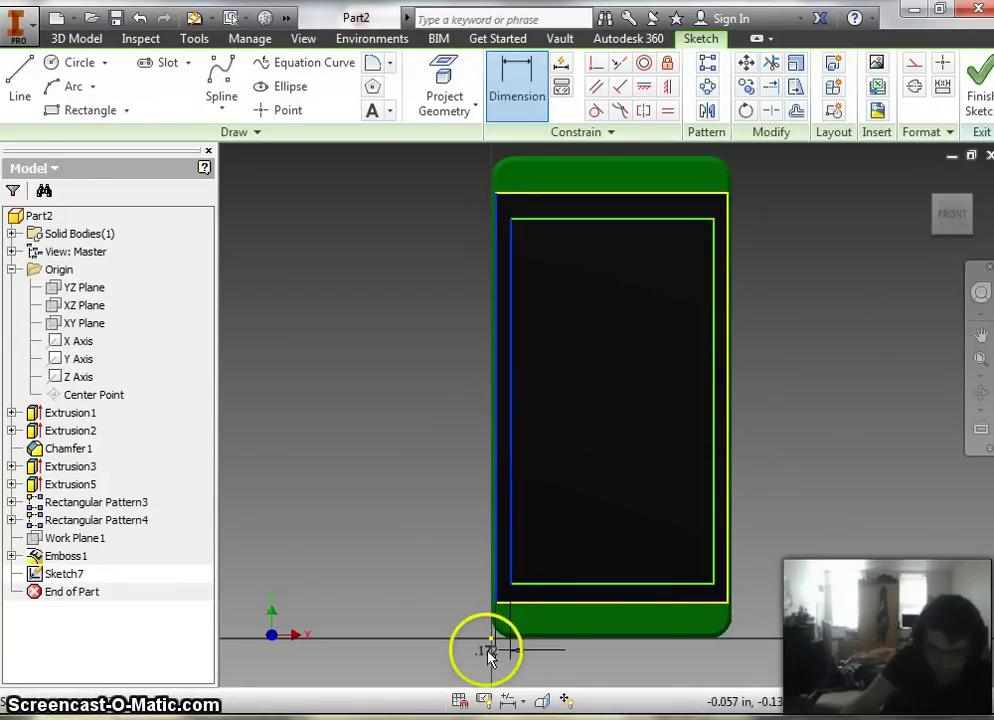
left_click(508, 680)
type(".1")
key("Return")
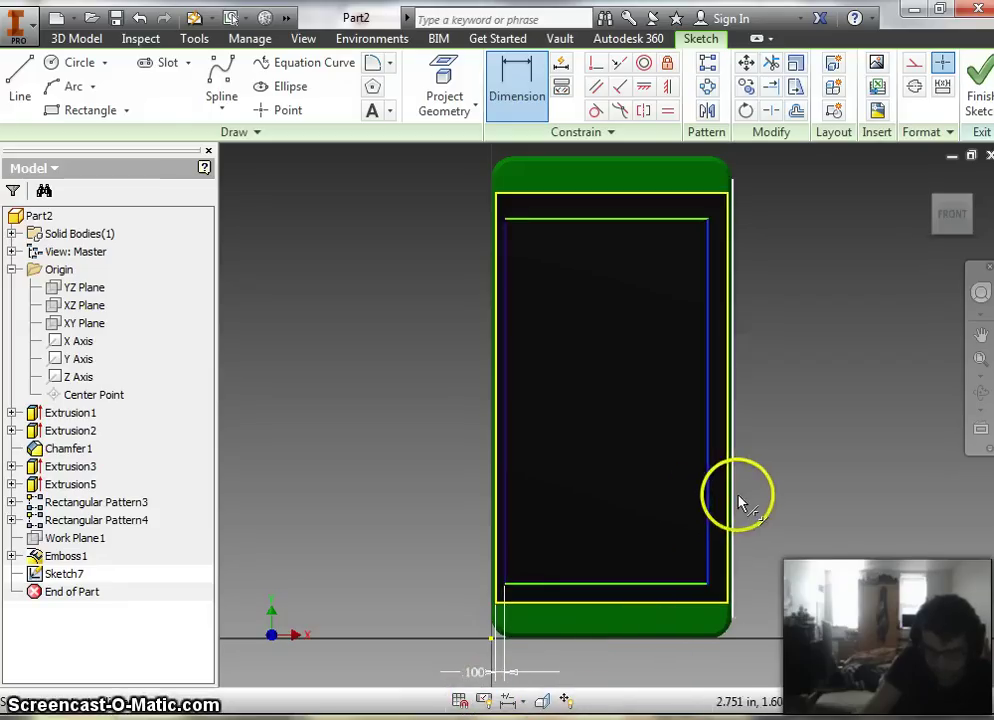
left_click(733, 505)
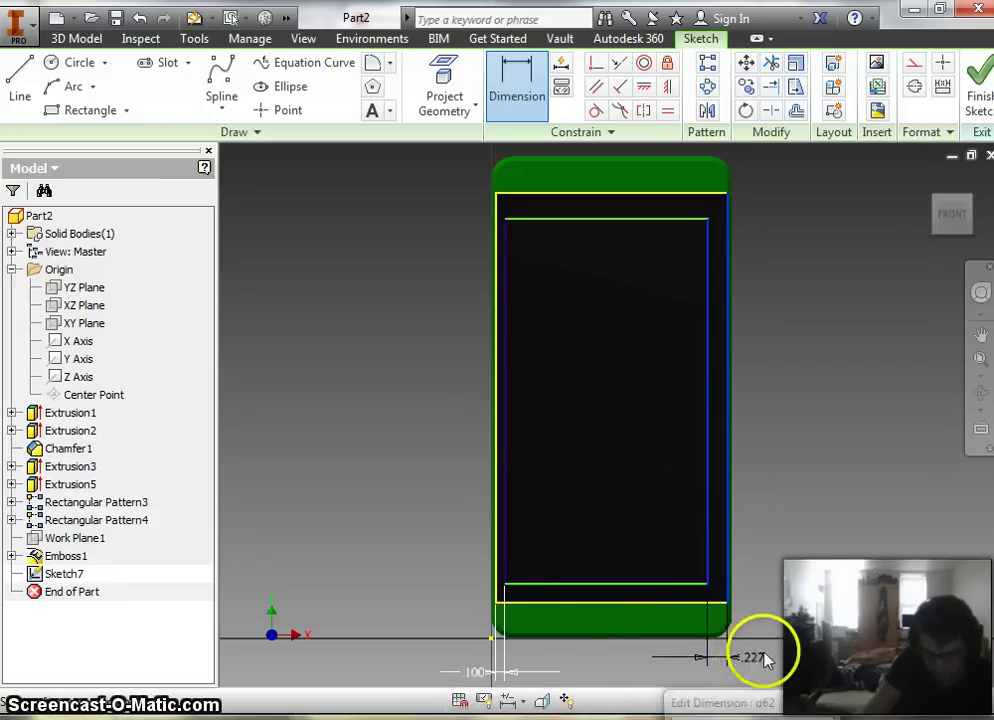
left_click(765, 657)
type(".1")
key("Return")
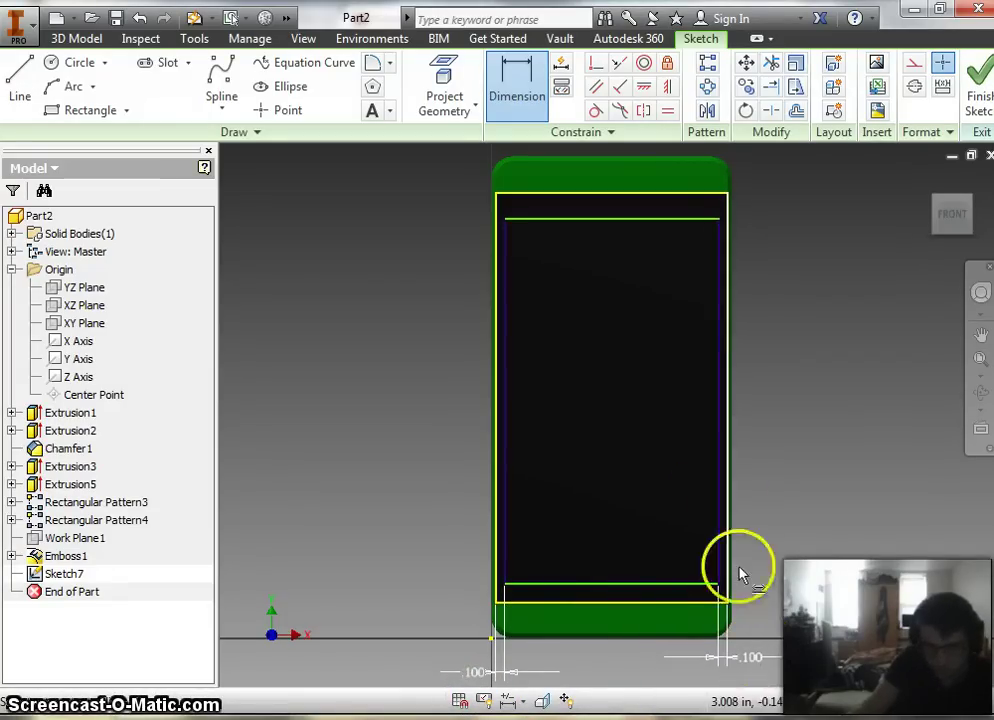
Step: Dimension the rectangle's upper side .3 in from the screen face's upper edge and set an equal gap at the lower edge
left_click(612, 218)
left_click(632, 192)
left_click(810, 215)
key("Return")
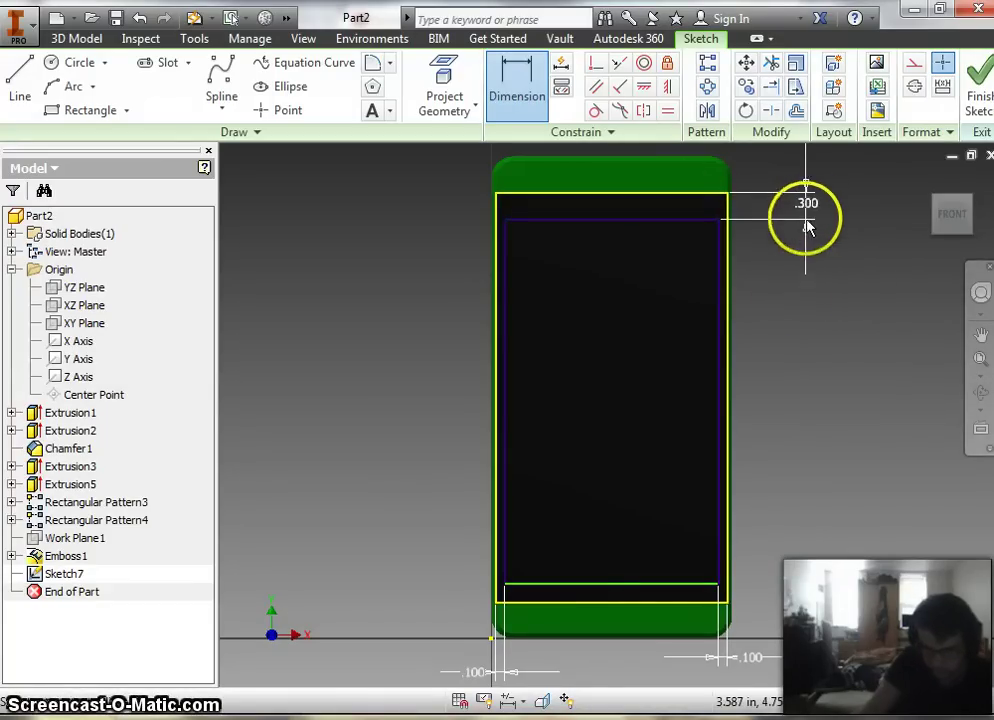
left_click(676, 594)
left_click(726, 601)
left_click(792, 590)
key("Return")
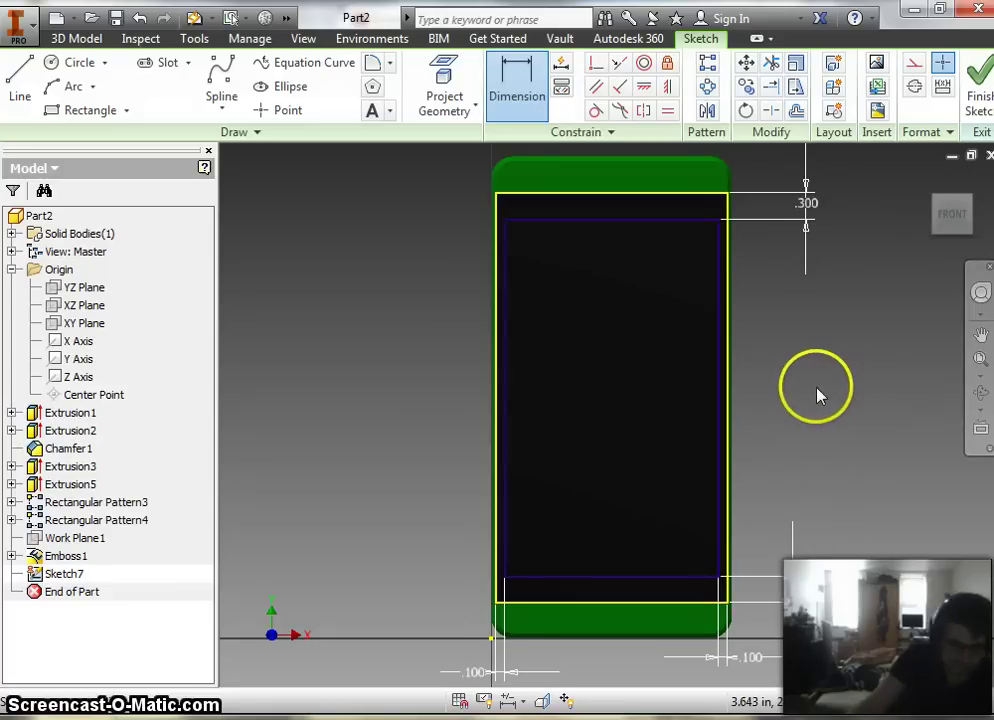
Step: Increase the gap between the rectangle's lower side and the screen face's lower edge
left_click(792, 603)
type(".1")
key("Return")
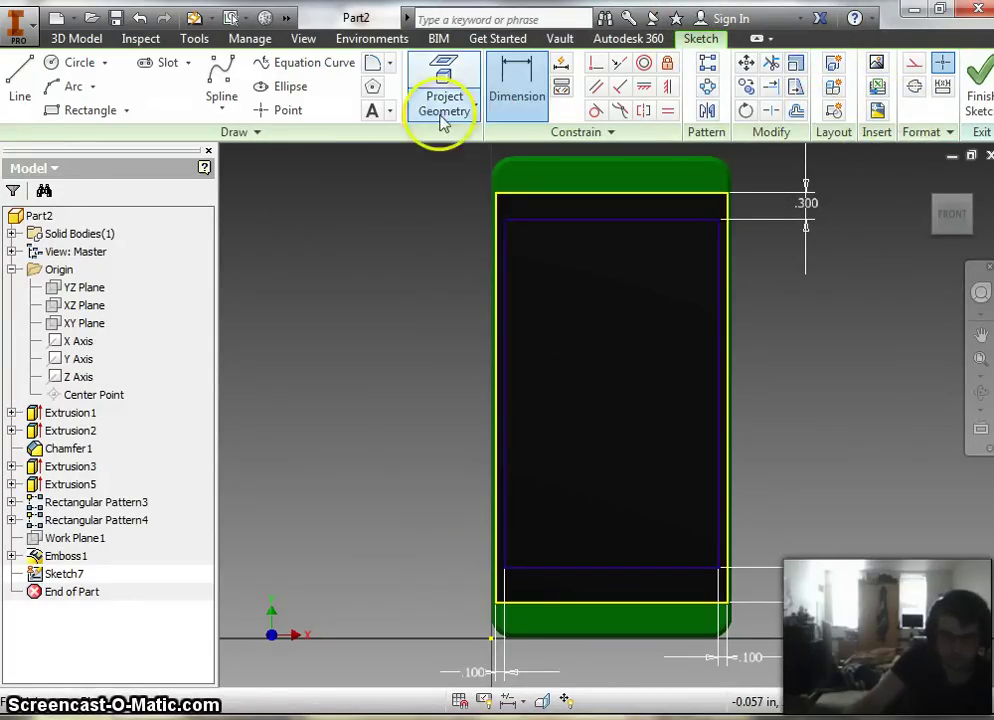
Step: Add the sketch text "HTC" in Tahoma at 0.120 in, in the strip below the rectangle
left_click(370, 111)
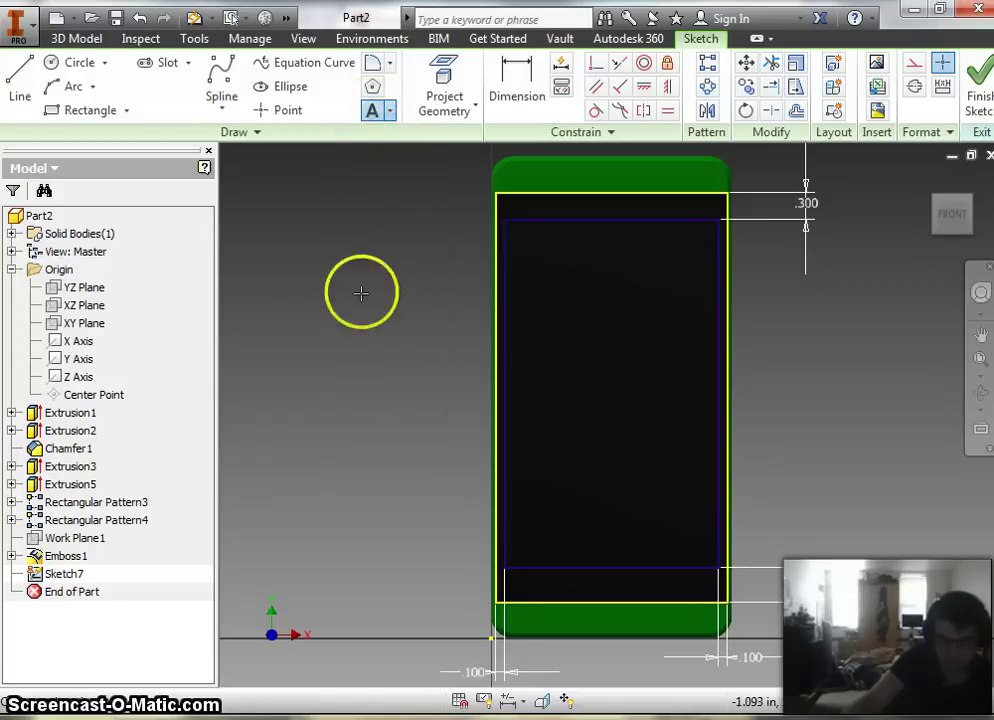
left_click(576, 591)
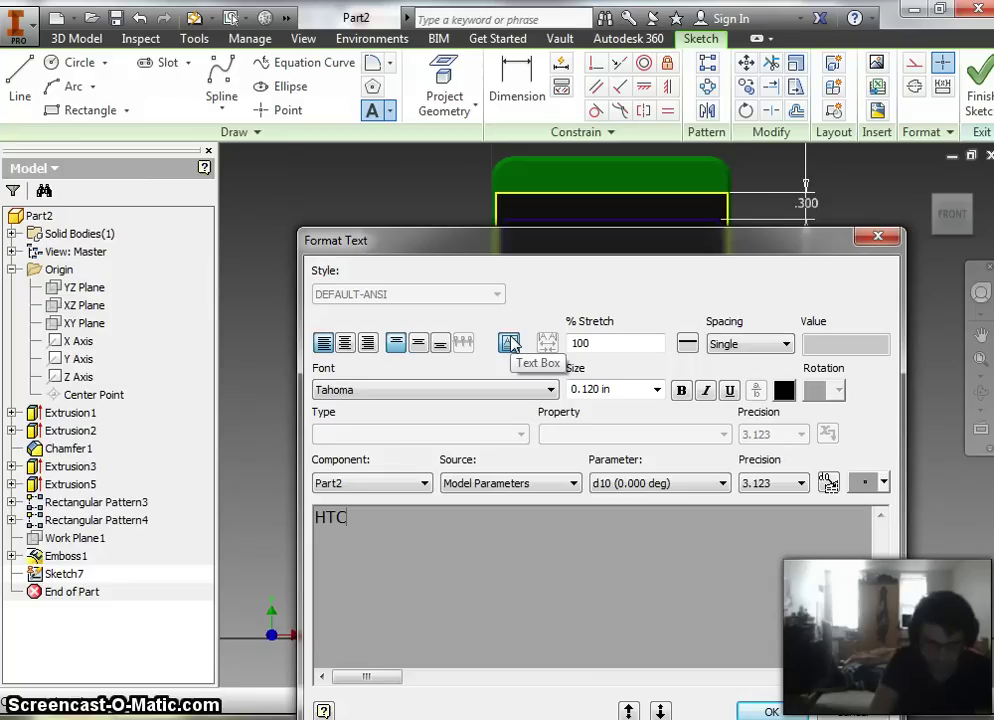
left_click(719, 666)
left_click(771, 711)
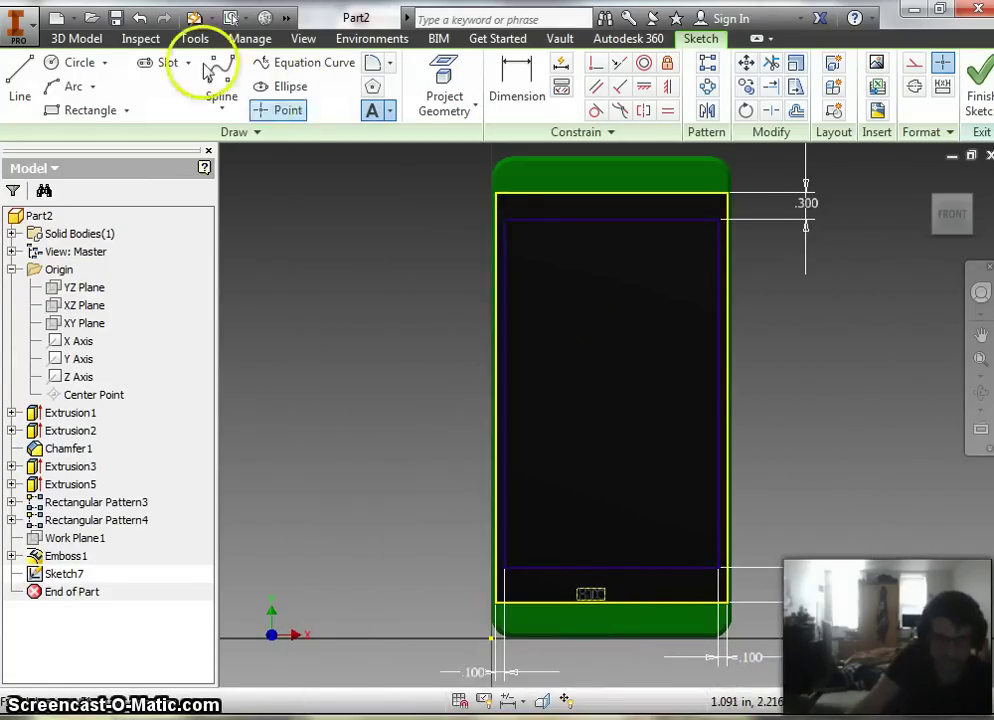
Step: Move the HTC text to the right within the strip, about 1.39 in from the screen face's left edge
left_click(430, 103)
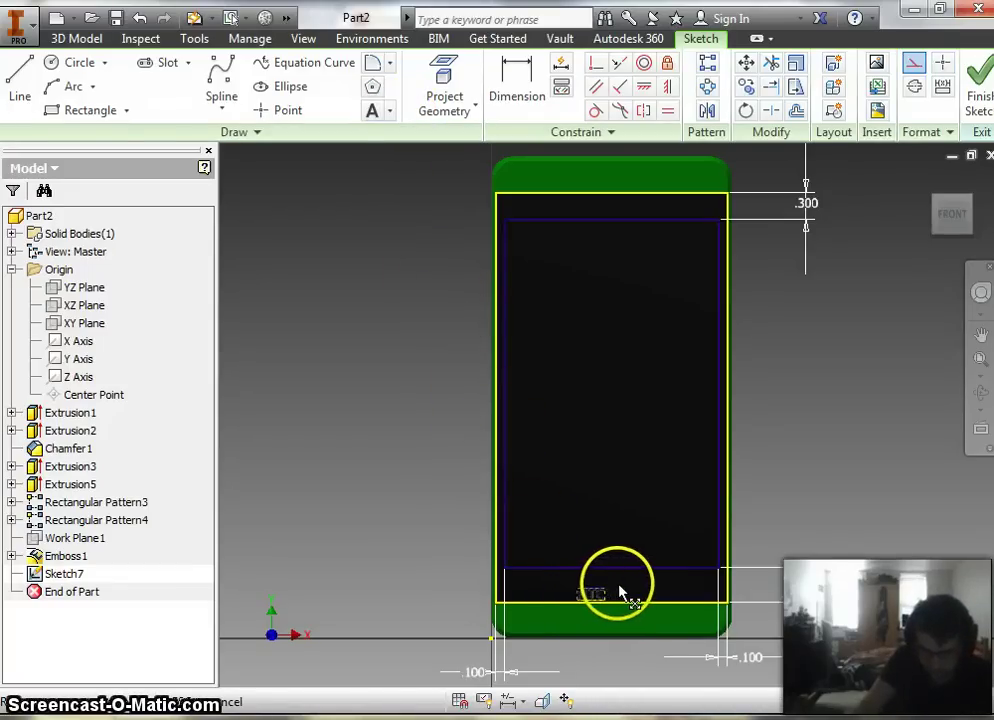
scroll(615, 598, "down", 5)
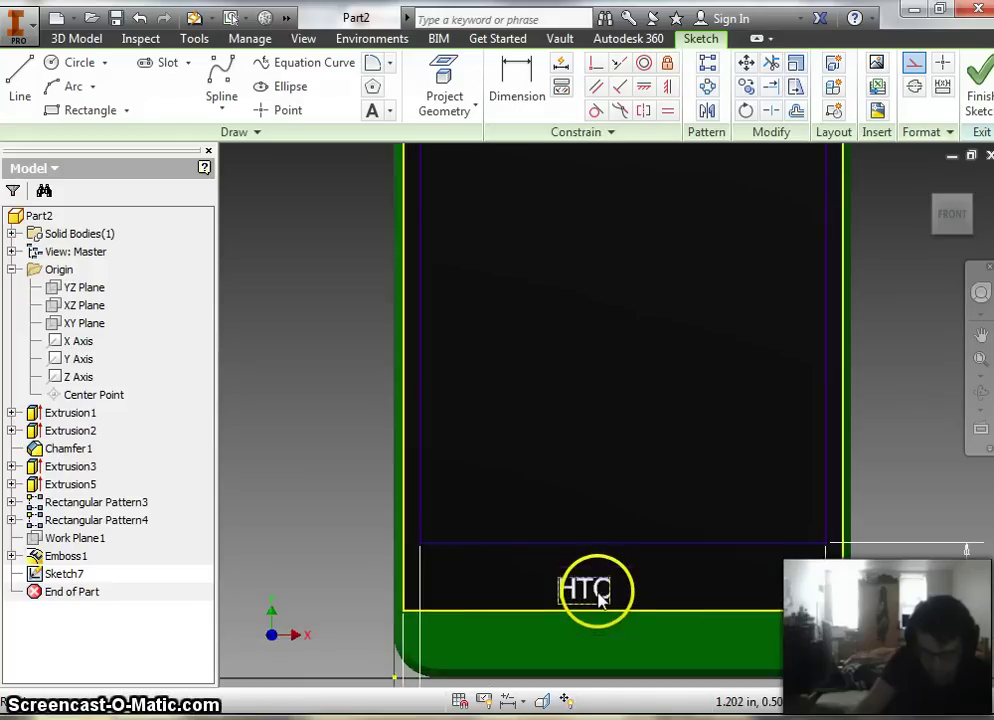
left_click_drag(603, 589, 674, 585)
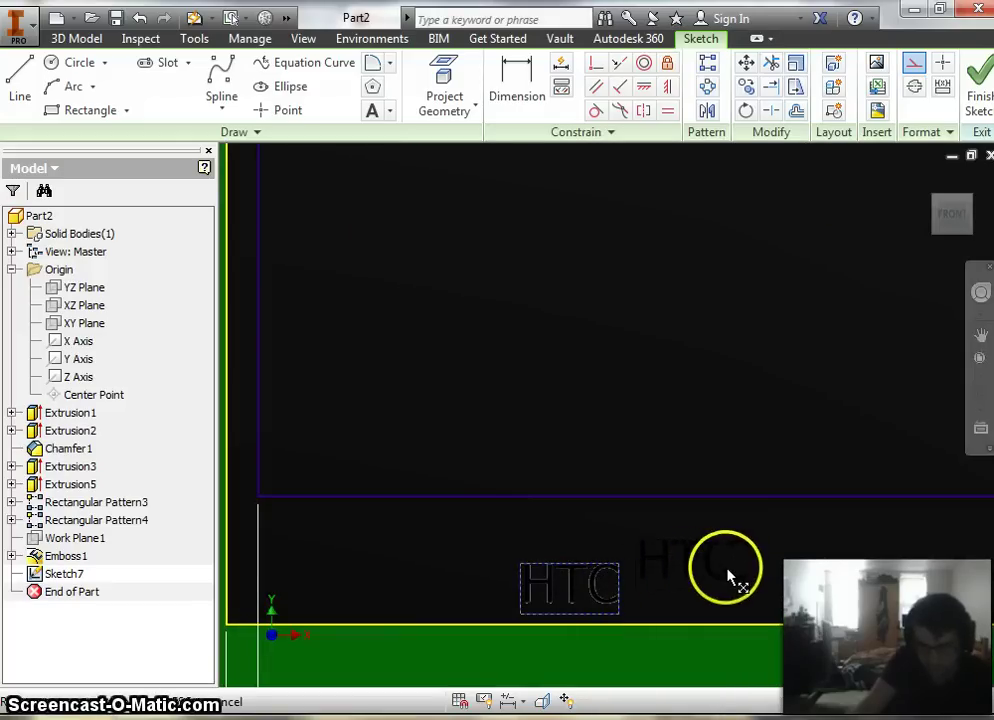
left_click_drag(748, 575, 748, 561)
scroll(750, 565, "up", 5)
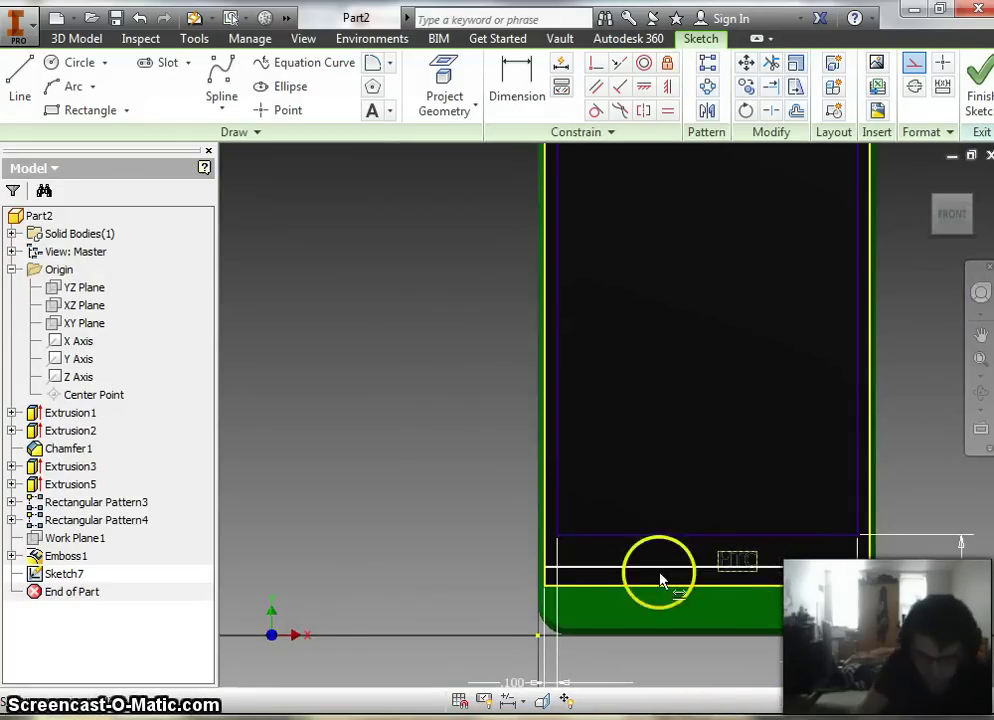
Step: Dimension the horizontal distance from the screen face's left edge to the left side of the HTC text box
key("d")
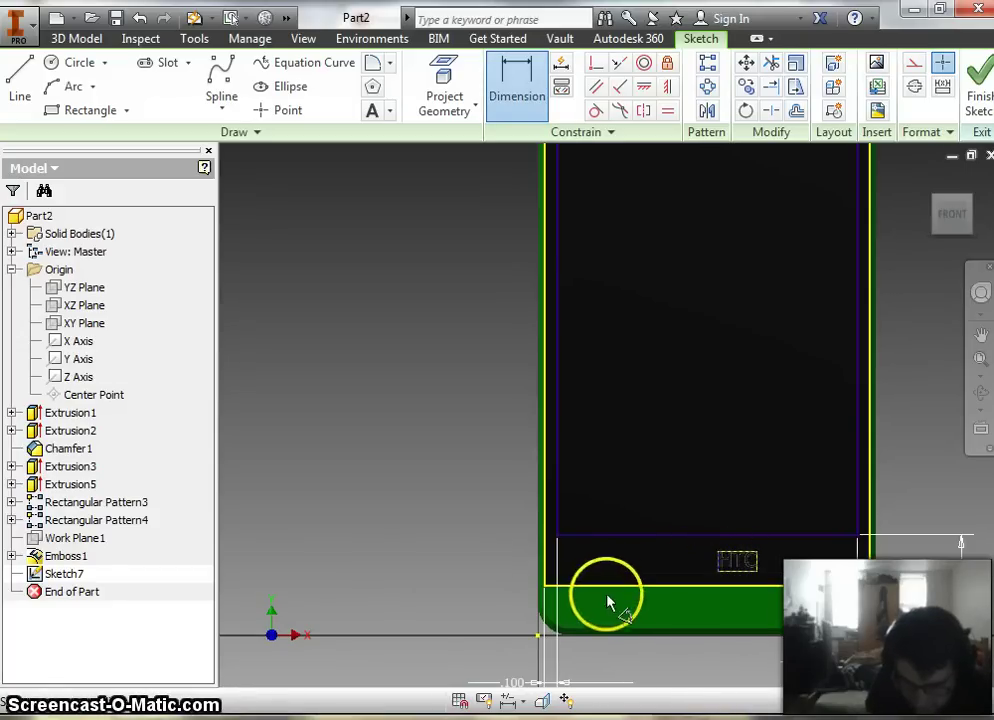
left_click(552, 587)
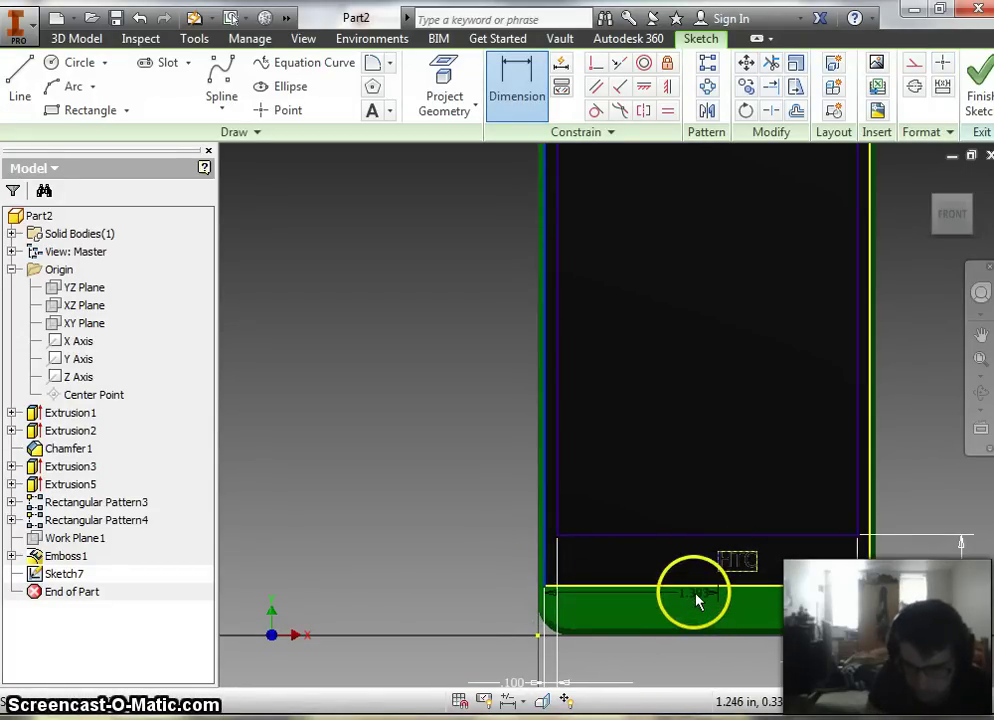
left_click(703, 657)
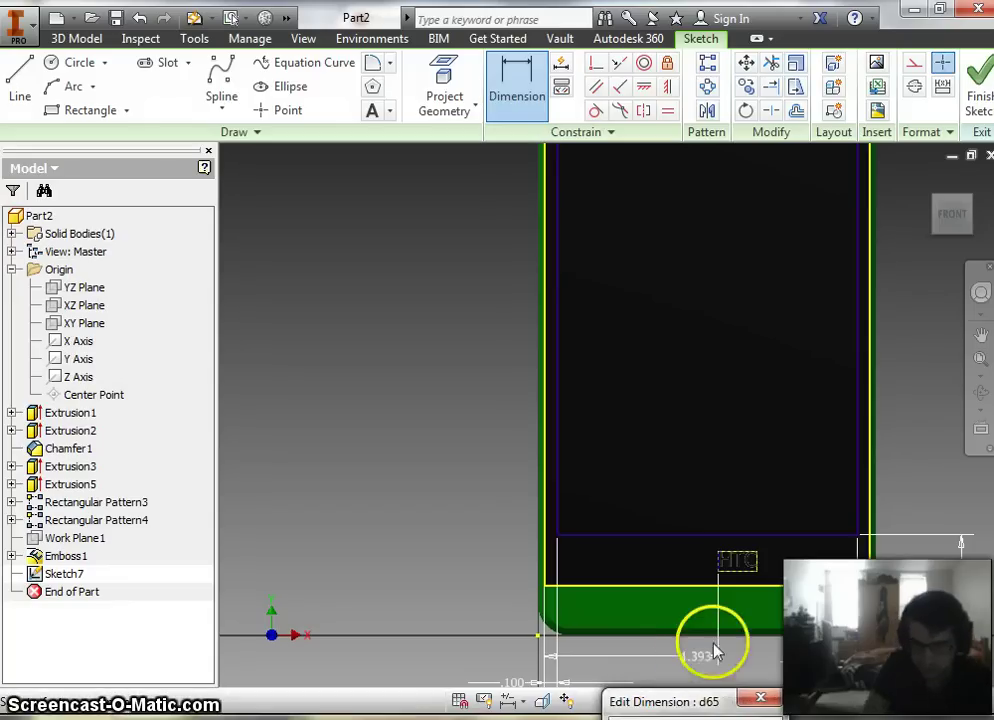
left_click_drag(701, 699, 437, 377)
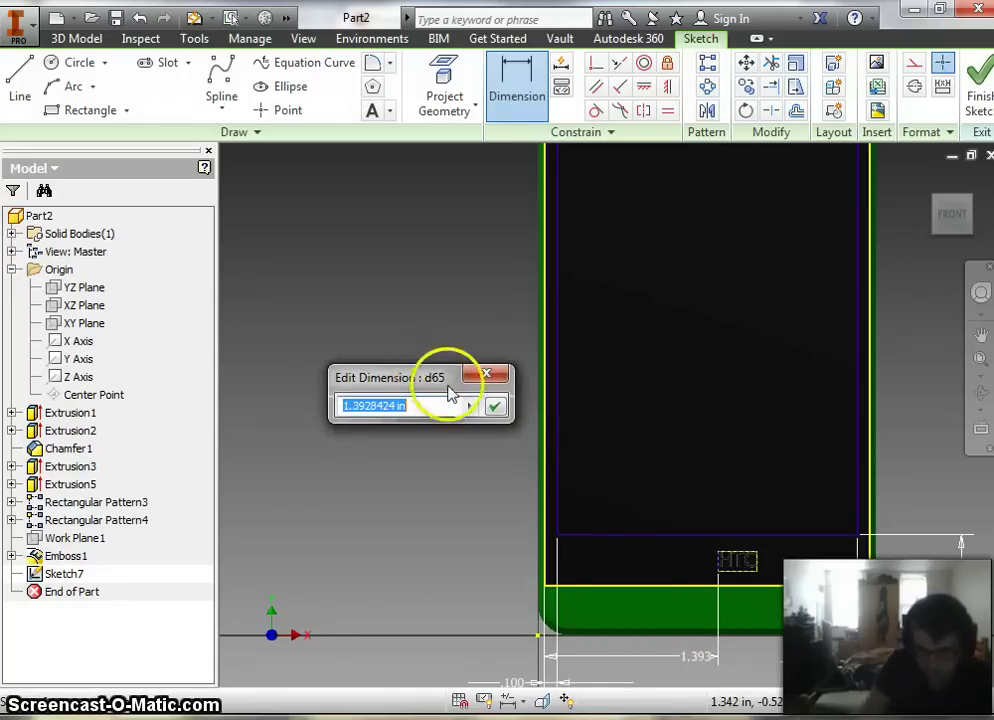
left_click(494, 405)
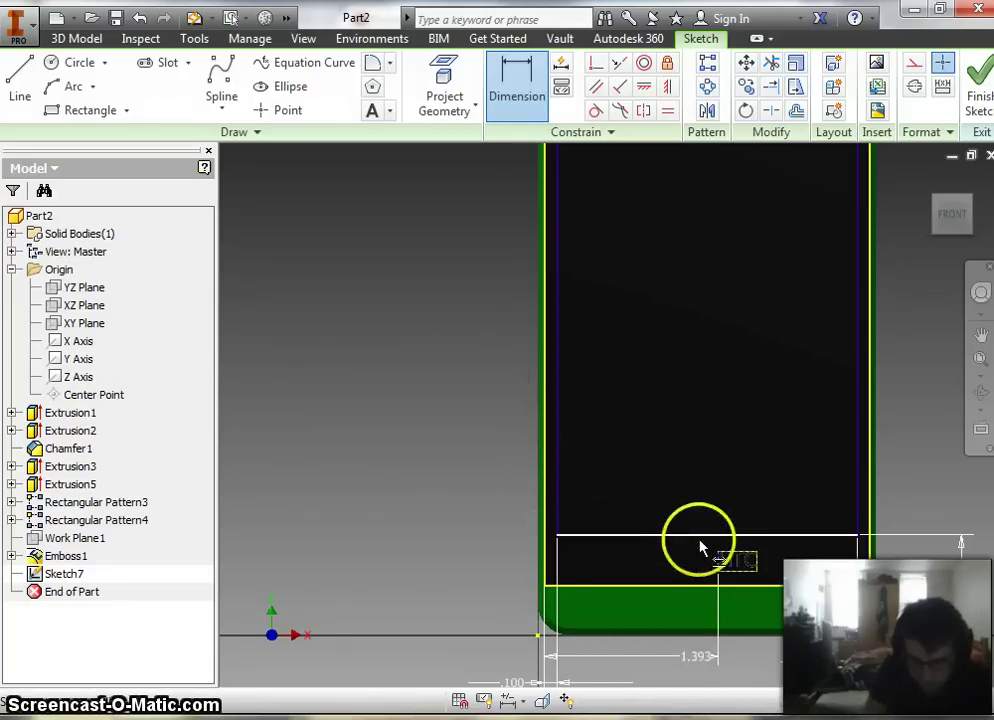
Step: Add a driven dimension for the screen face's full width between its left and right edges
left_click(872, 570)
left_click(548, 581)
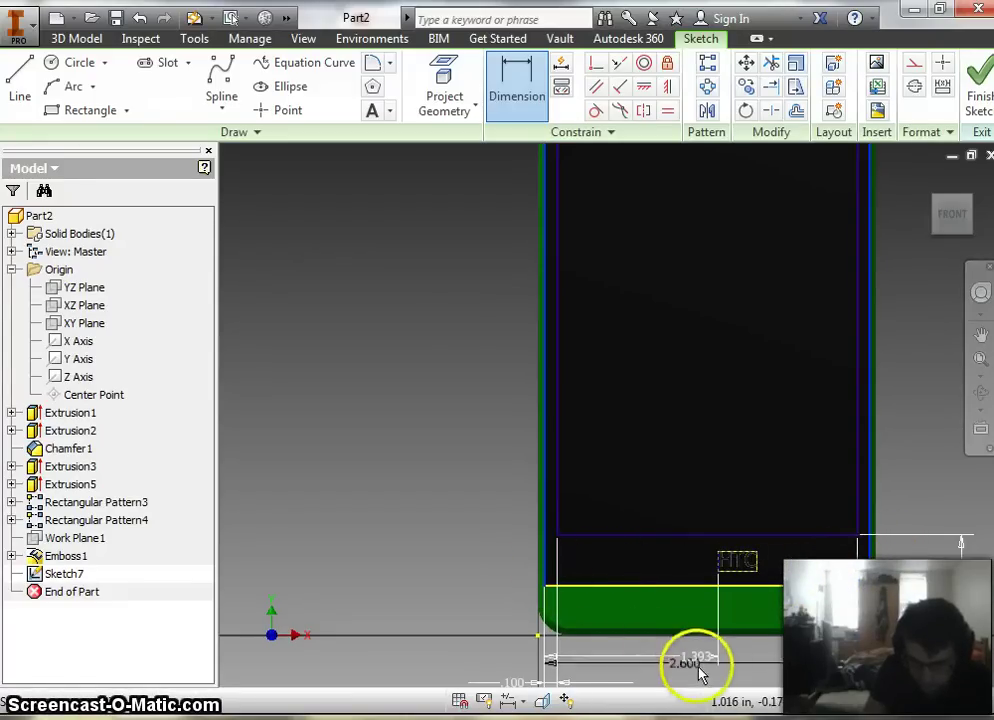
left_click(752, 677)
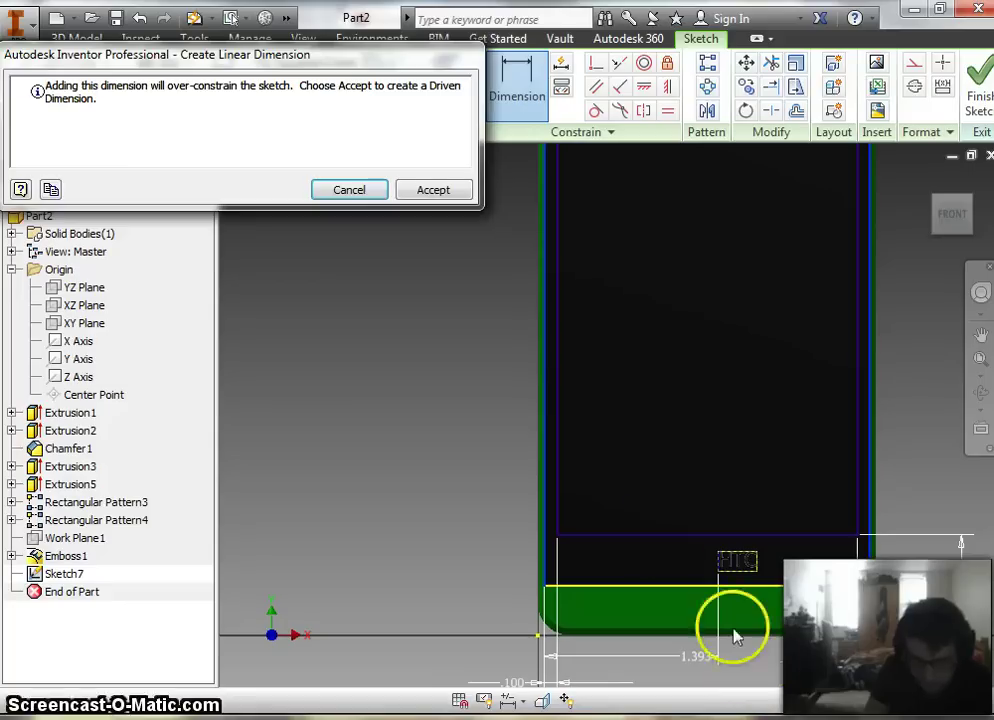
left_click(426, 190)
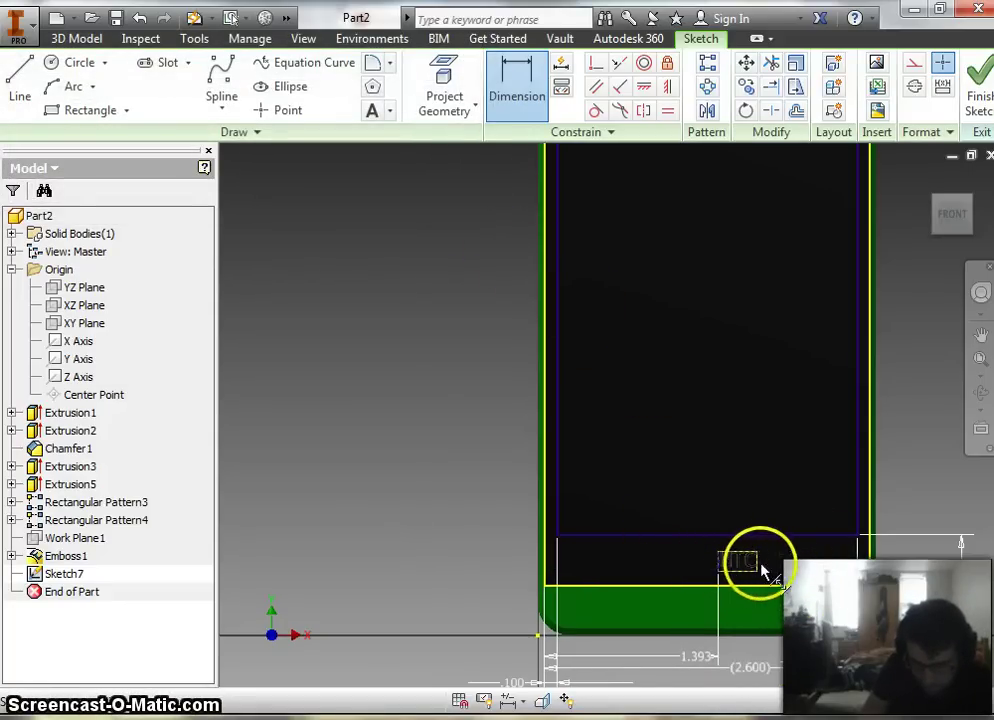
Step: Dimension the HTC text box's width and set it to .3 in
left_click(753, 493)
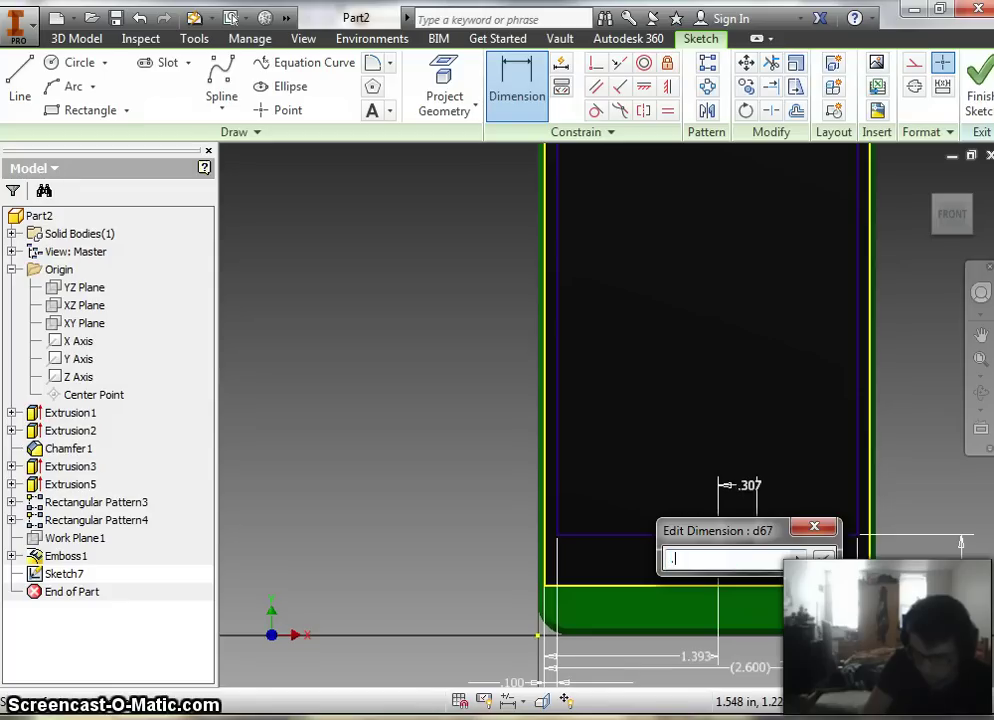
type(".3")
key("Return")
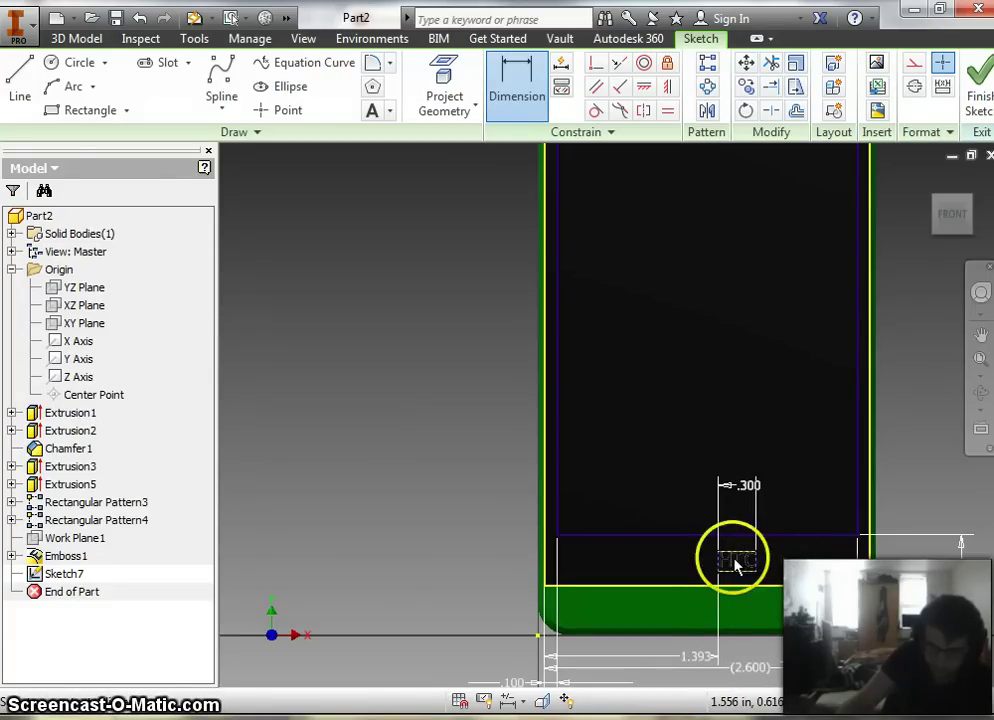
Step: Set the HTC text's distance from the screen face's left edge to (2.6/2)-(.3/2) so the text is centred
double_click(696, 659)
left_click_drag(686, 706, 415, 432)
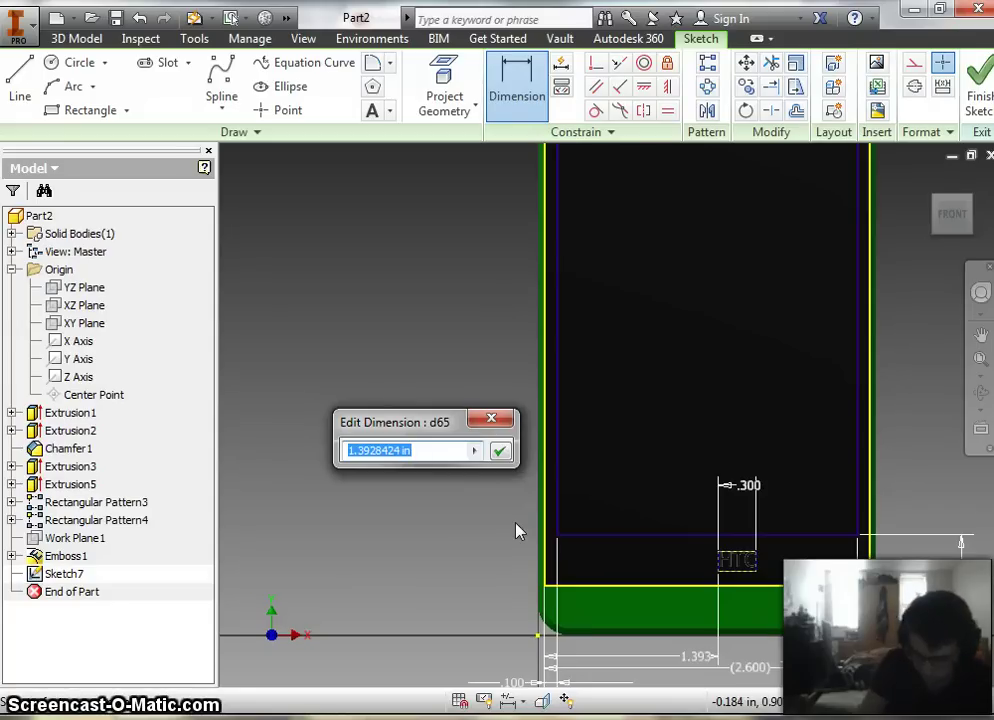
type("(2.6/2)-(.3/2")
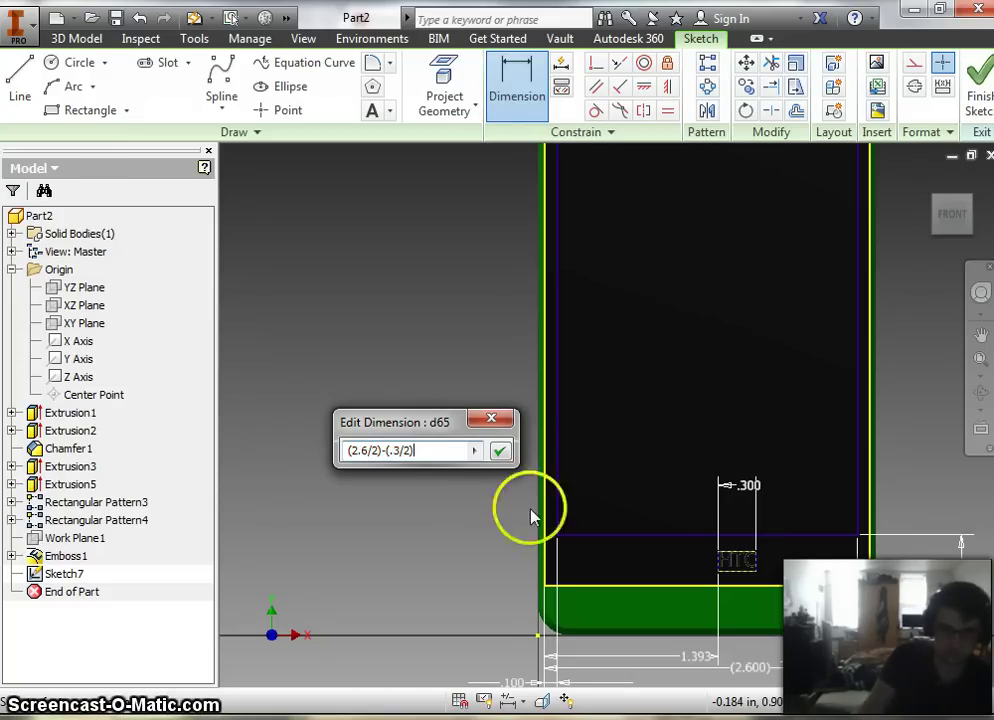
left_click(500, 451)
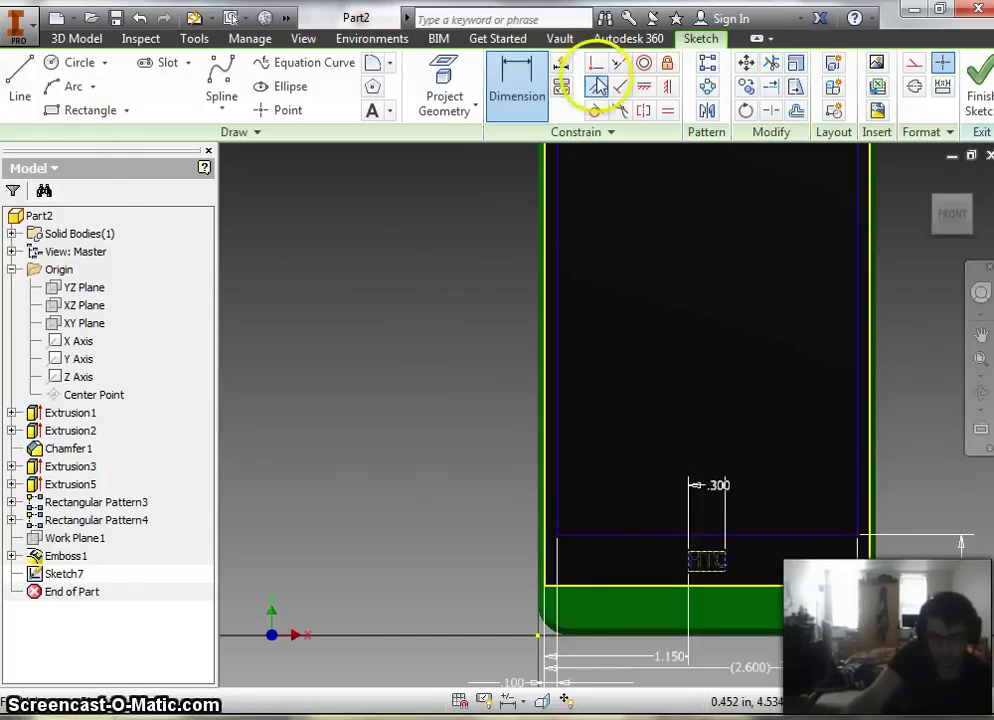
Step: Finish the sketch and extrude the display rectangle and the HTC text by .0001 in
left_click(981, 82)
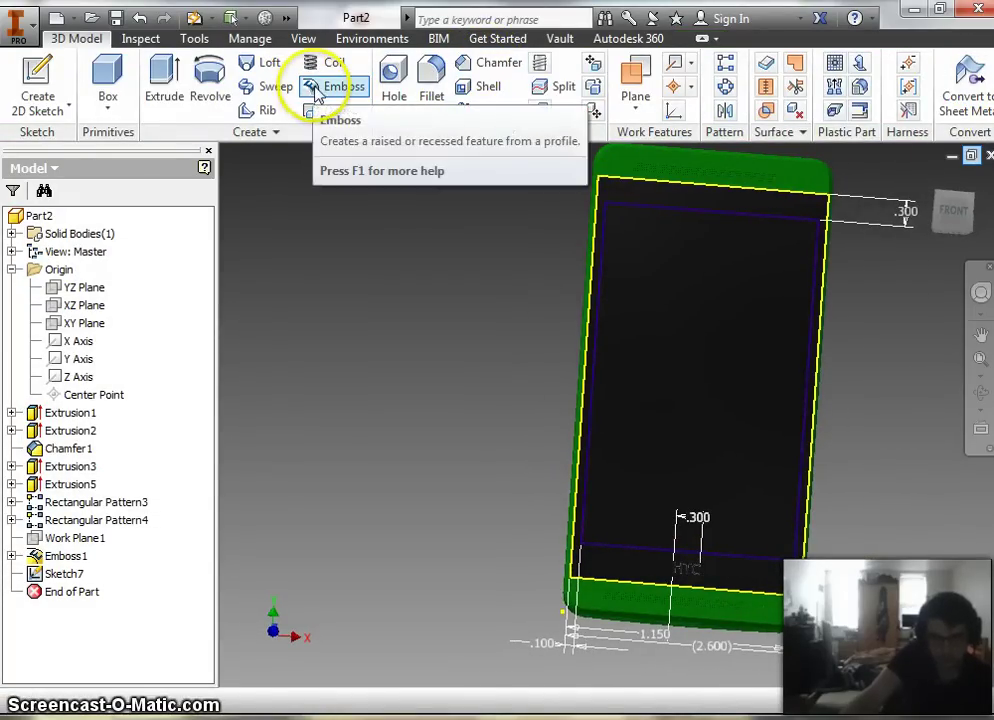
left_click(163, 92)
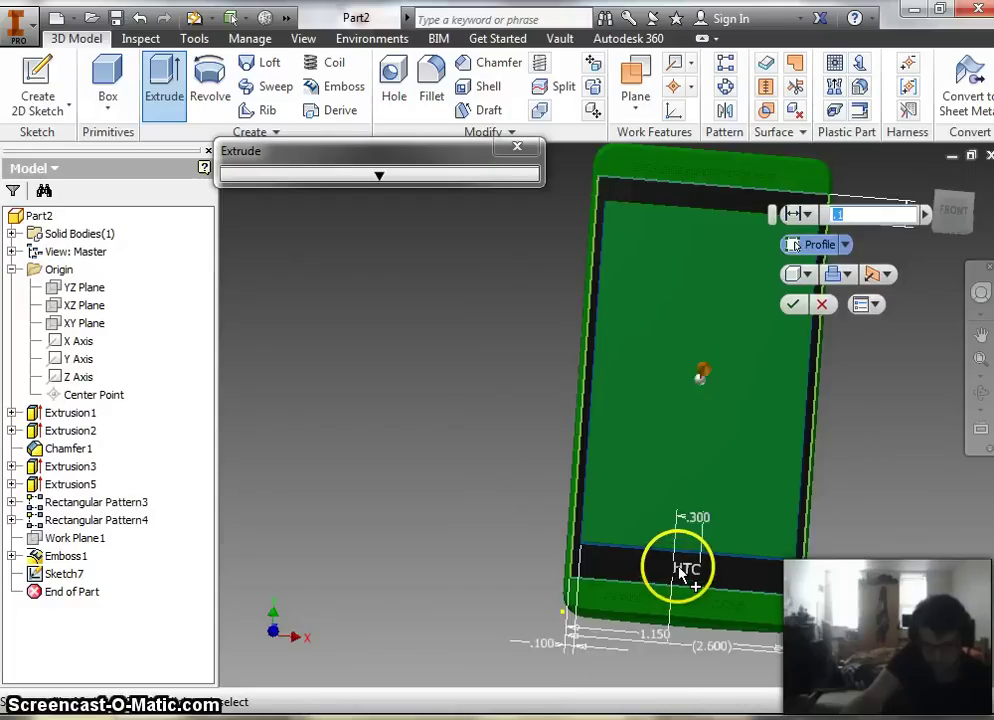
scroll(677, 568, "up", 4)
left_click(670, 568)
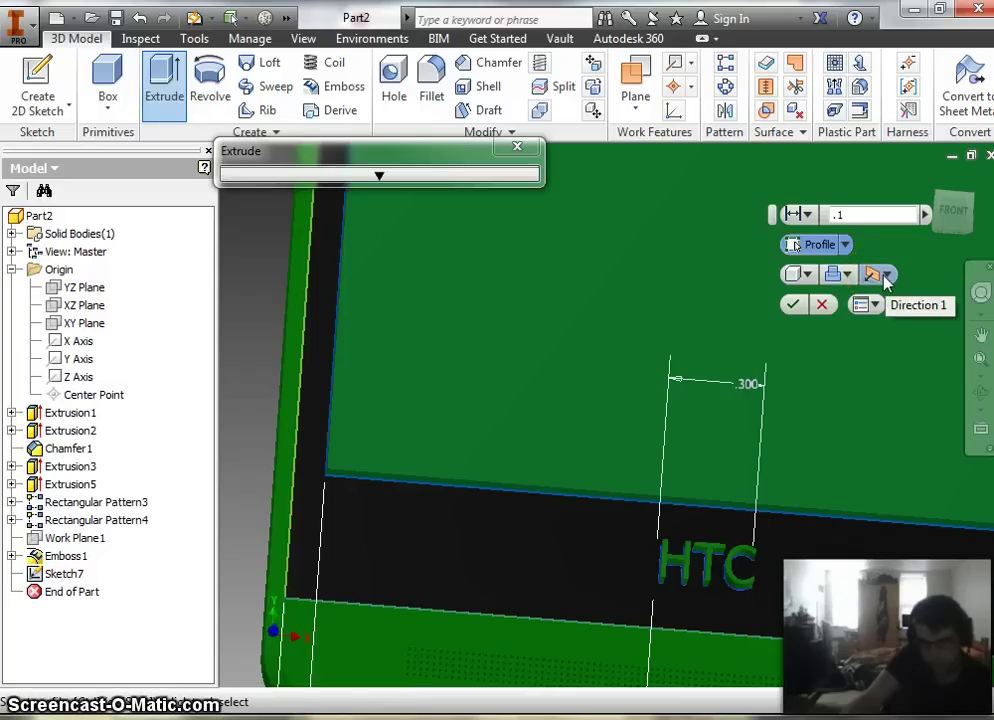
left_click(840, 274)
left_click(856, 324)
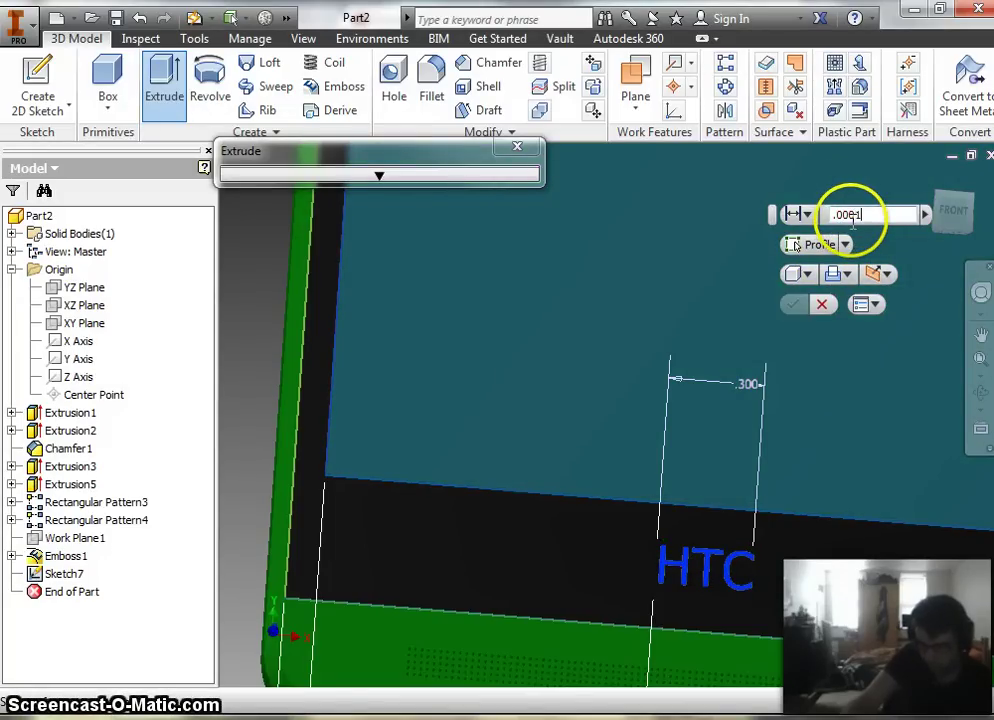
left_click(792, 304)
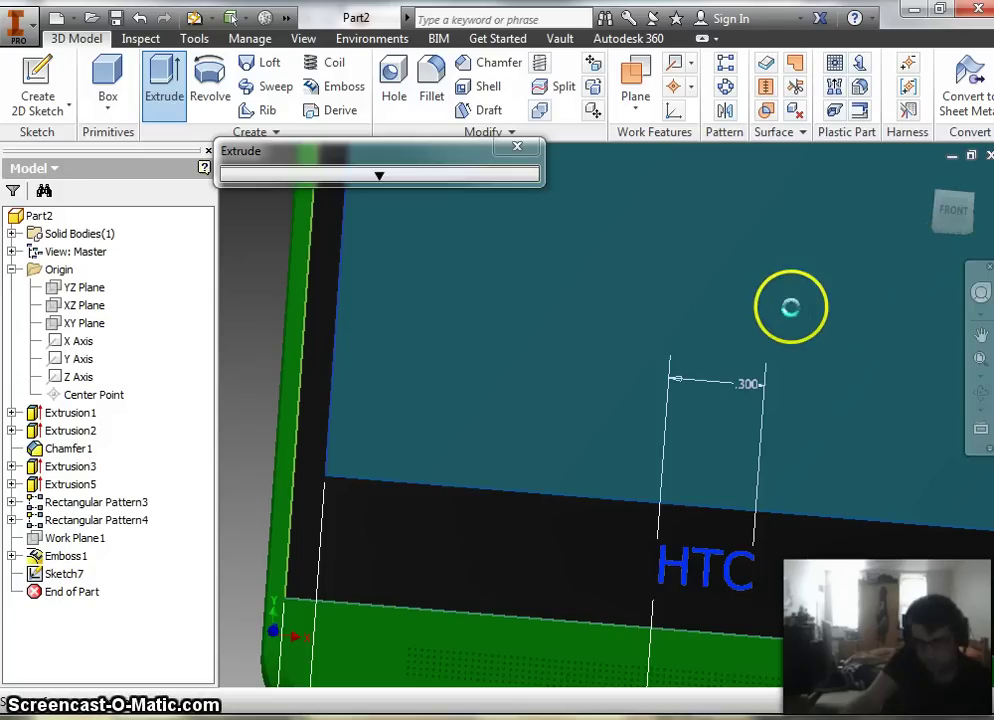
Step: Apply the Blue - Glazing appearance to the rectangular display face on the phone's front
scroll(746, 420, "down", 5)
middle_click_drag(748, 415, 757, 378, "shift")
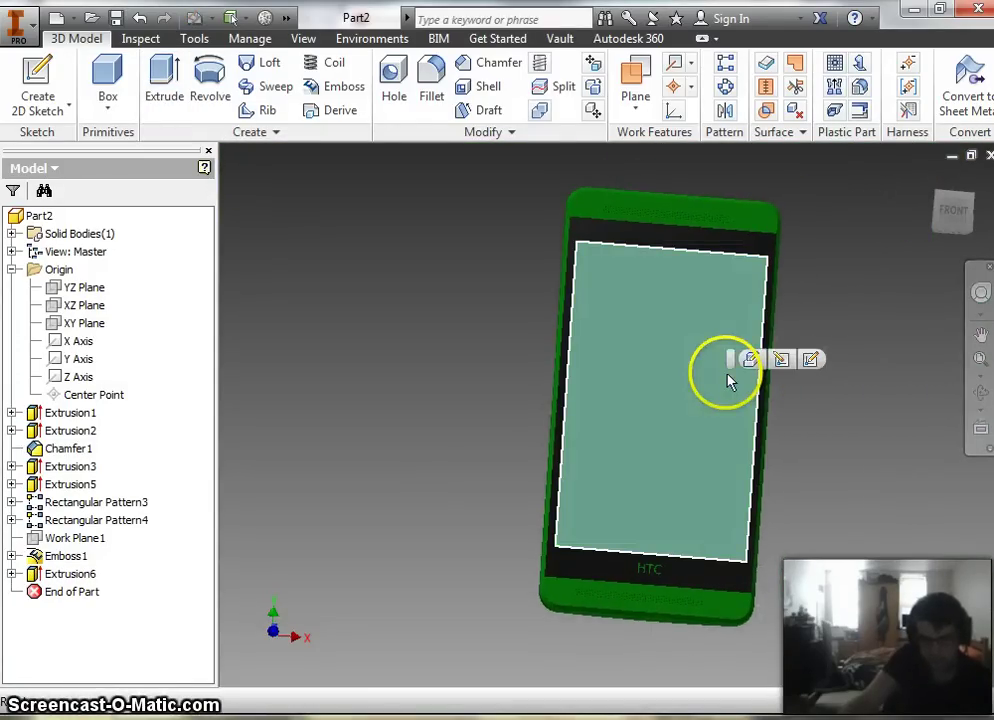
left_click(729, 381)
left_click(287, 18)
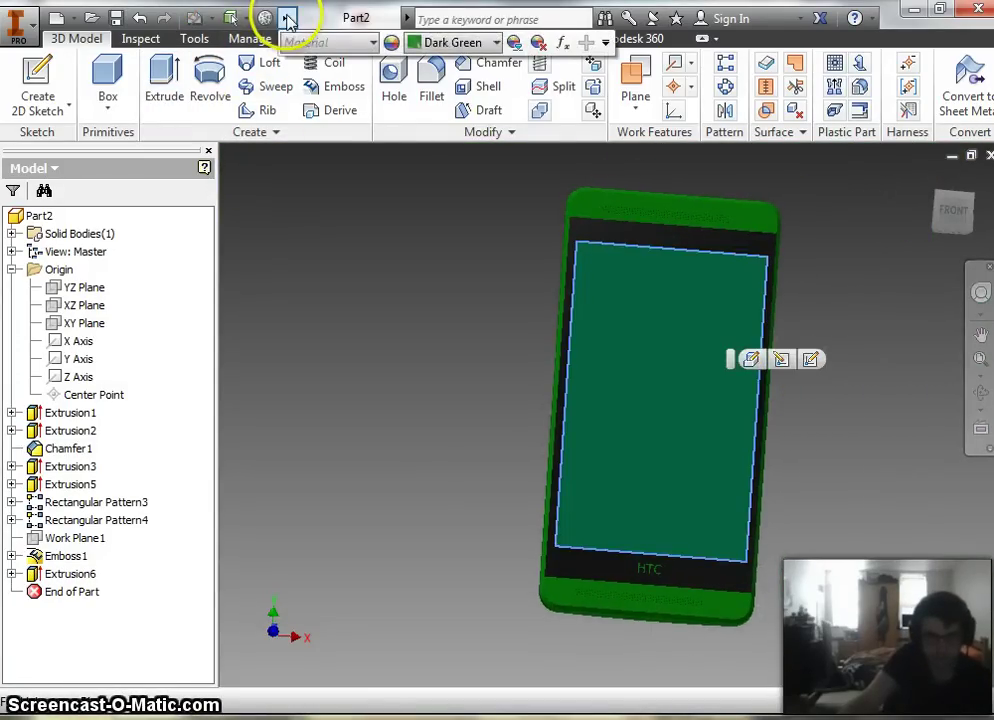
left_click(494, 44)
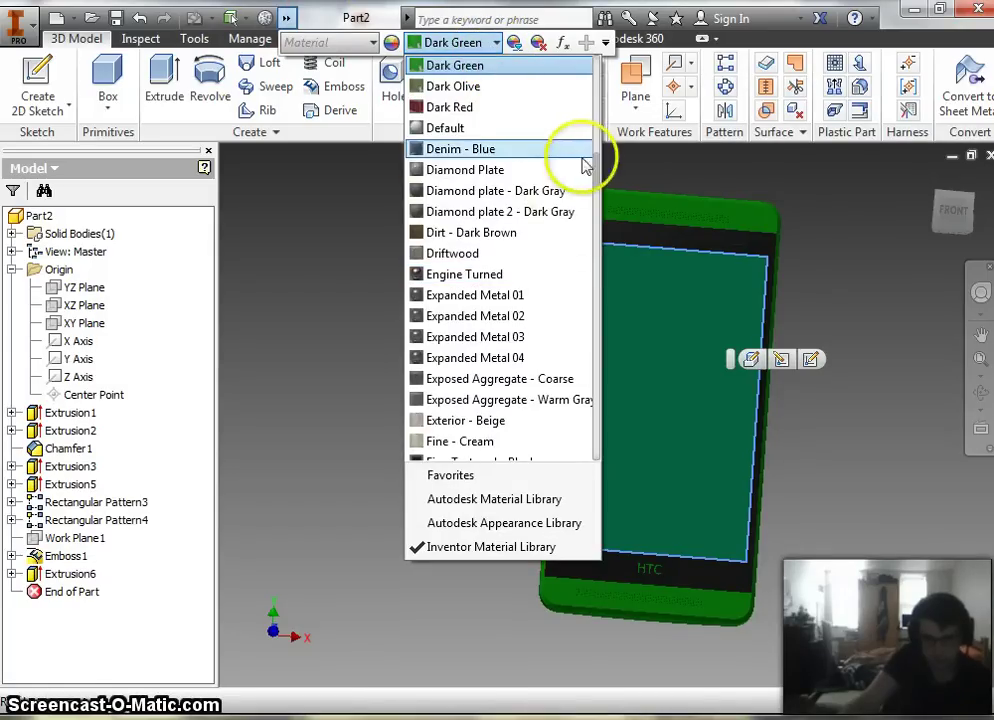
left_click_drag(594, 165, 598, 232)
scroll(595, 233, "down", 2)
scroll(599, 215, "up", 3)
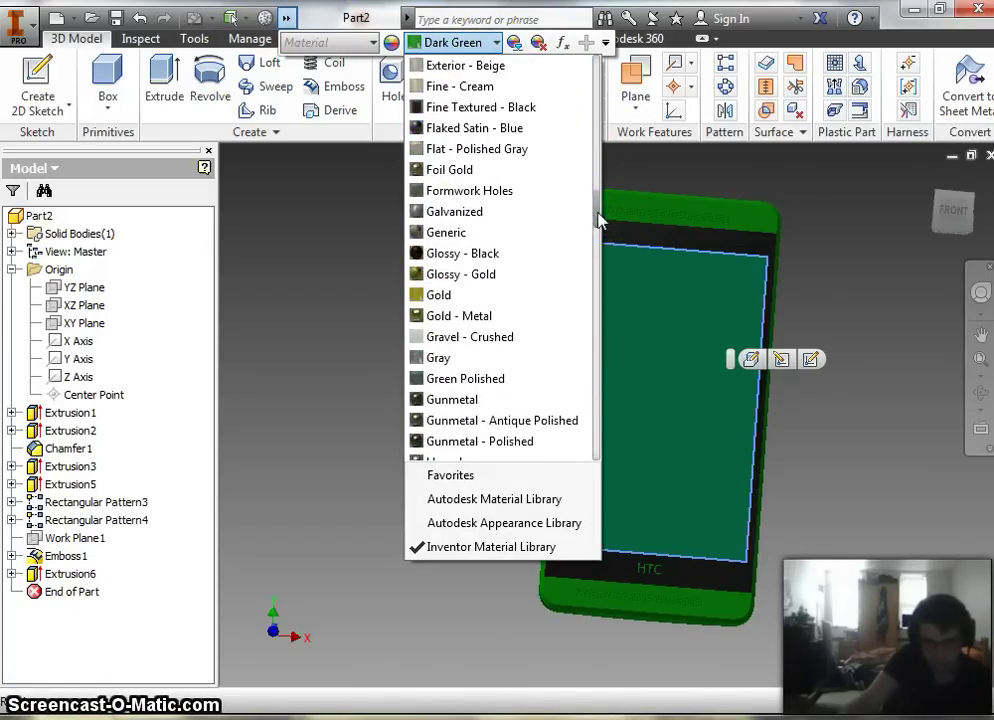
scroll(598, 218, "up", 1)
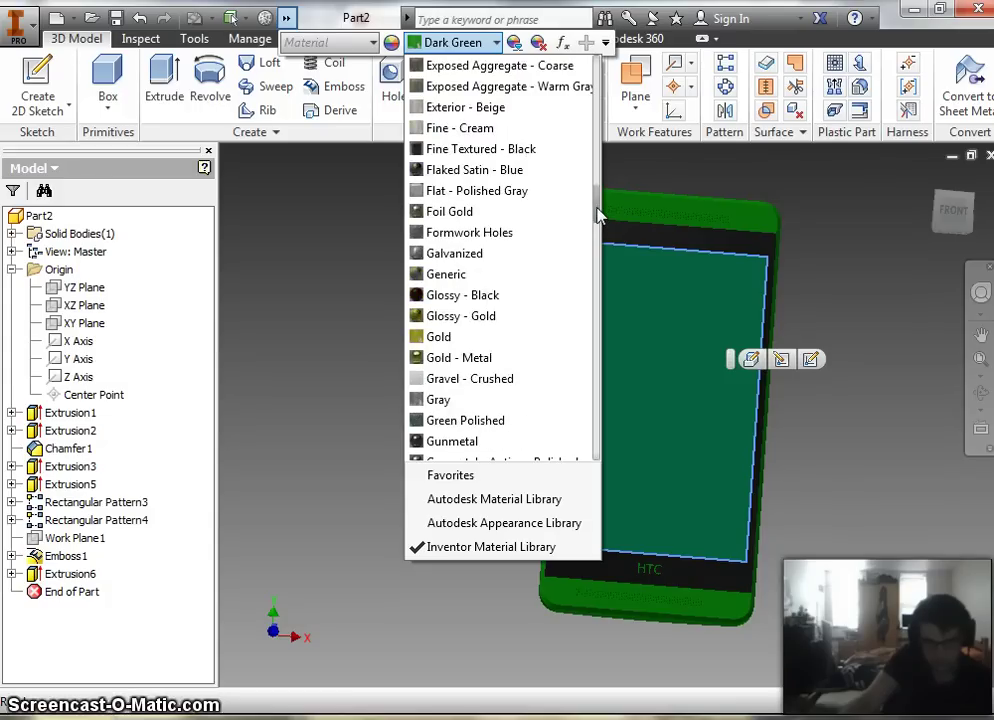
left_click_drag(598, 218, 572, 403)
scroll(570, 244, "down", 1)
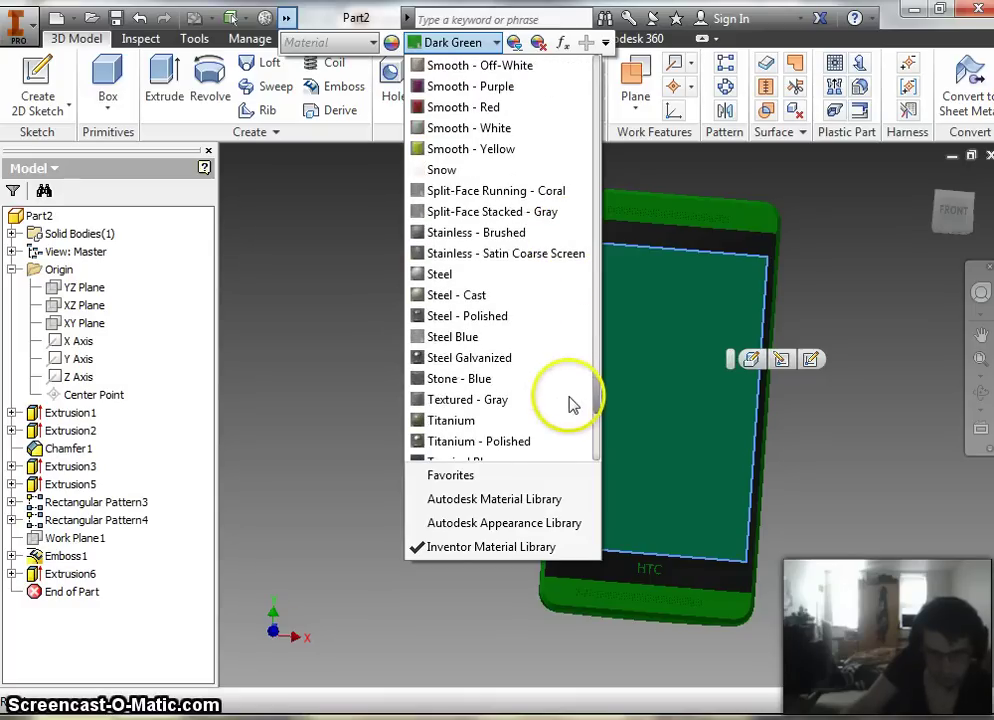
left_click_drag(572, 403, 567, 84)
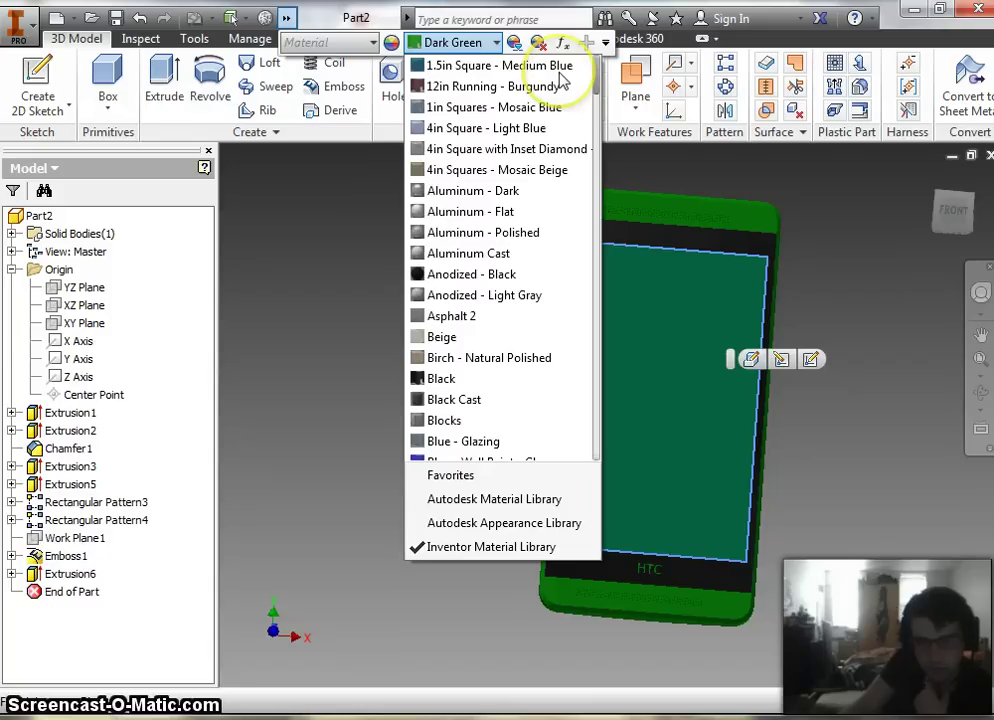
scroll(562, 92, "down", 2)
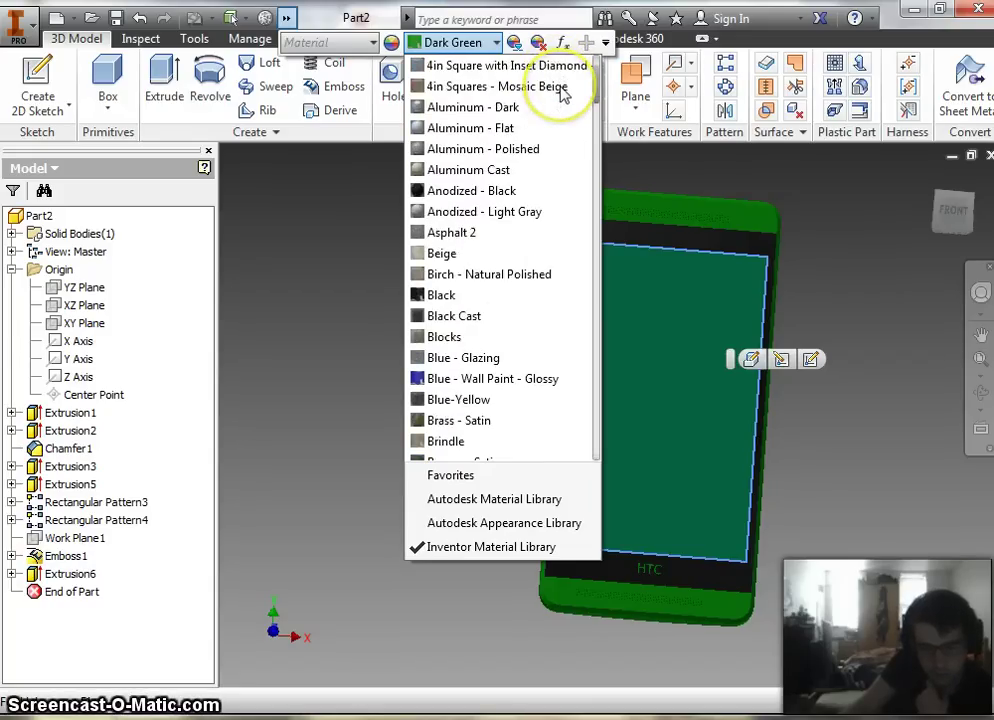
left_click(523, 358)
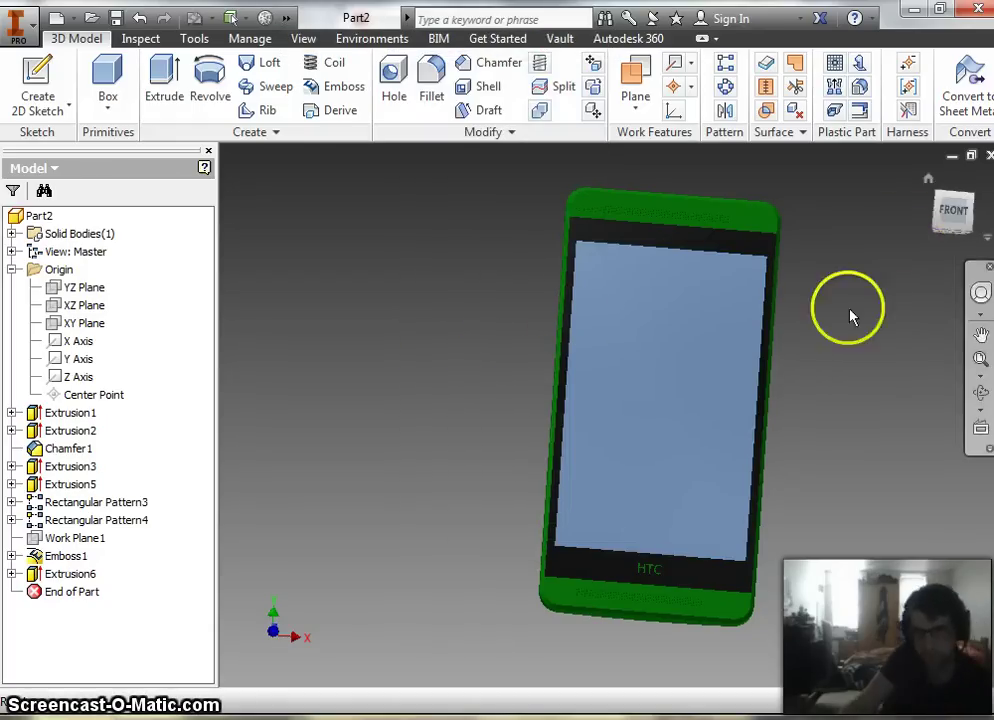
Step: Apply the White appearance to the front faces of the letters H, T and C on the phone's lower bezel
scroll(640, 575, "up", 8)
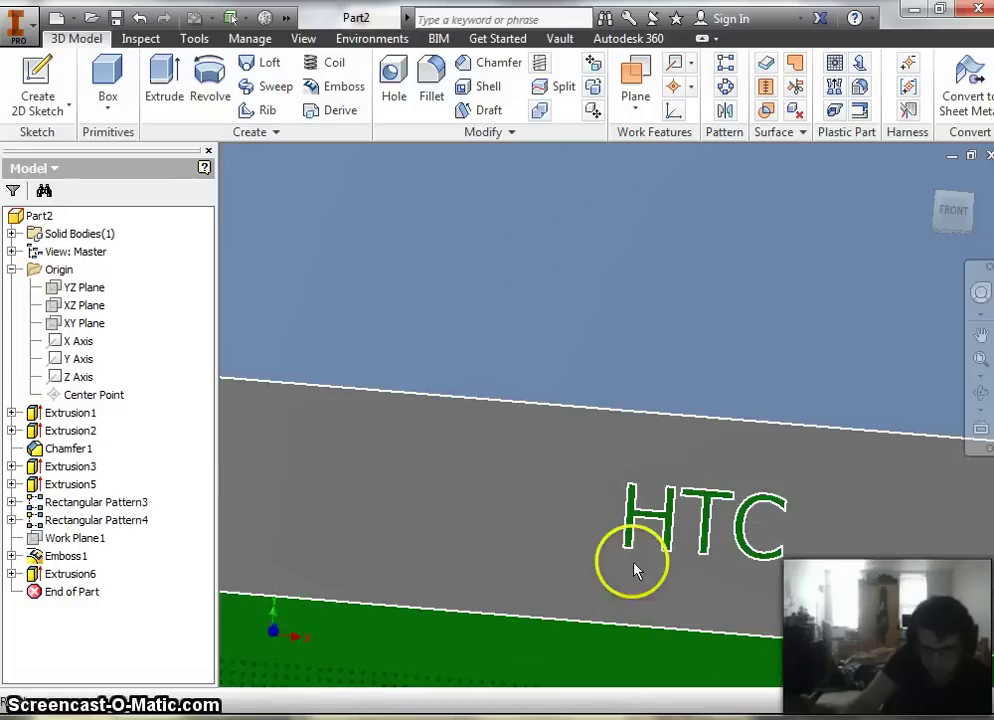
scroll(636, 515, "up", 5)
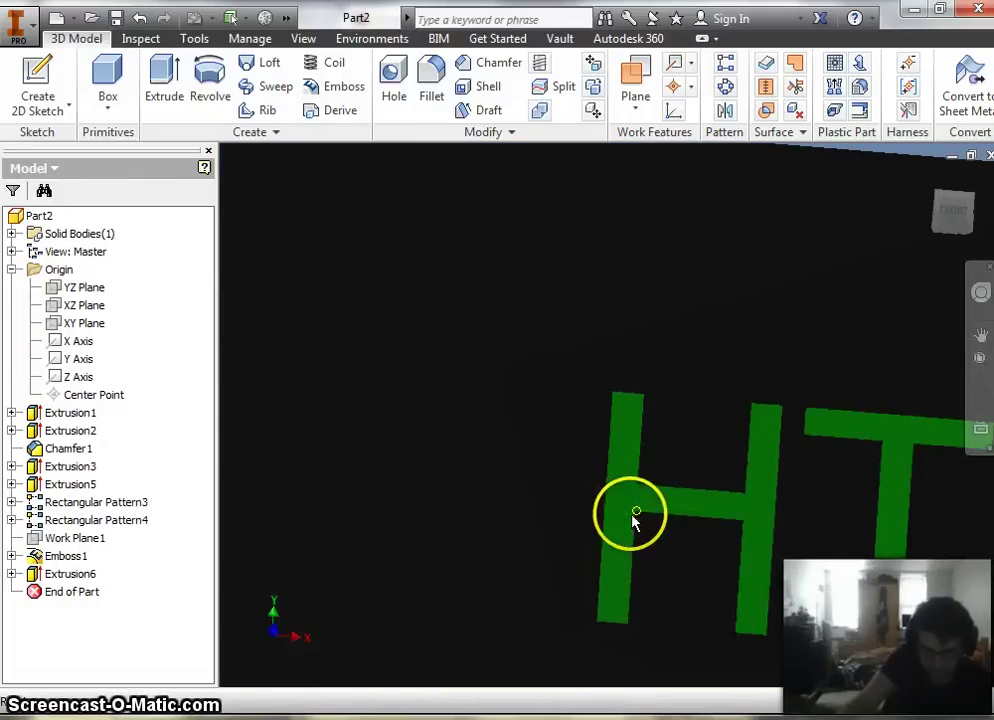
left_click(622, 521)
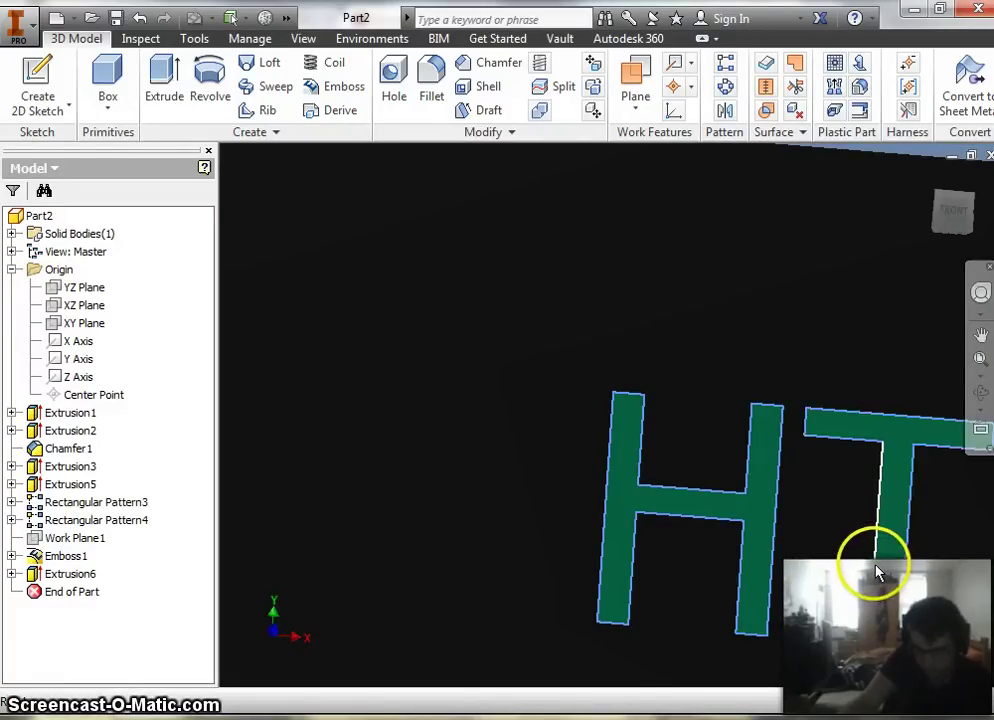
scroll(880, 580, "up", 3)
scroll(886, 595, "up", 2)
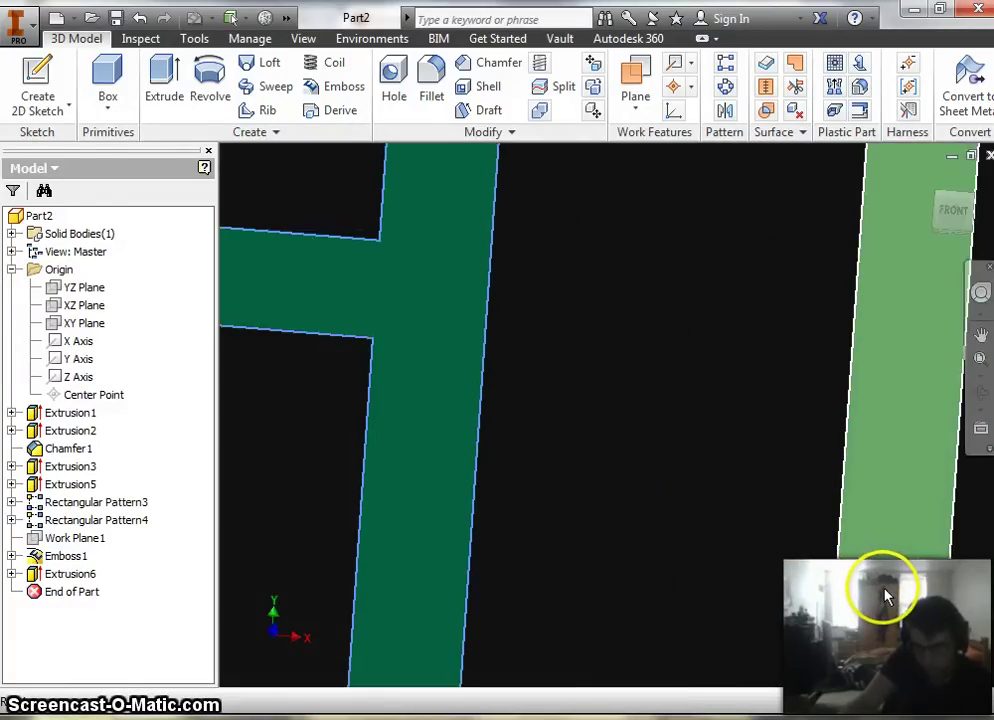
scroll(884, 594, "down", 5)
scroll(867, 513, "up", 3)
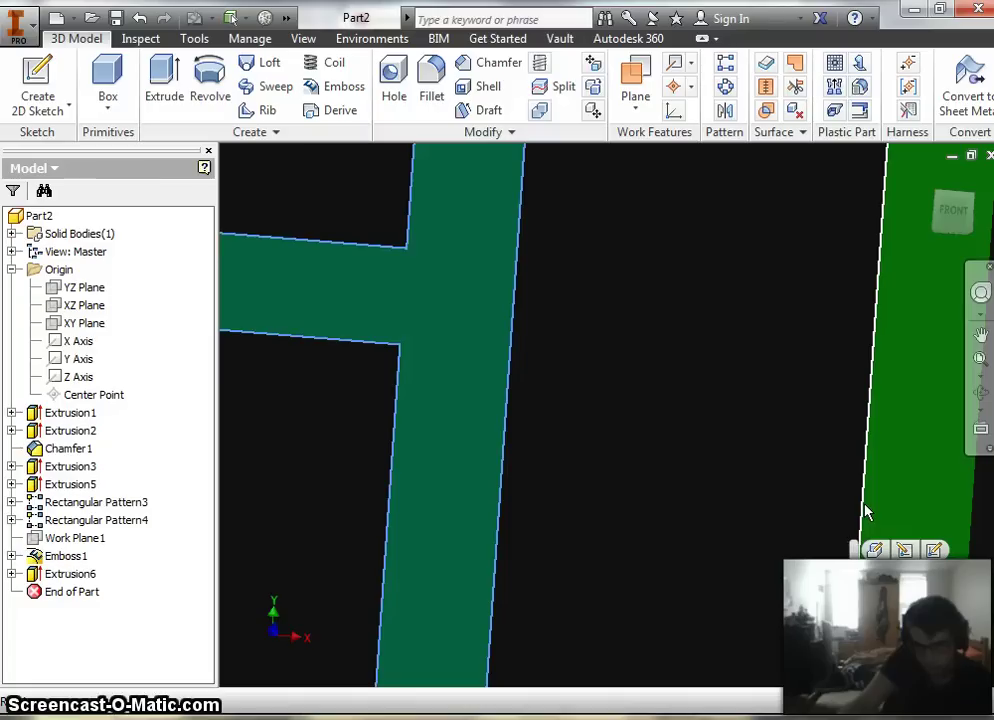
scroll(867, 513, "down", 3)
scroll(865, 514, "down", 3)
left_click(855, 505)
left_click(876, 490)
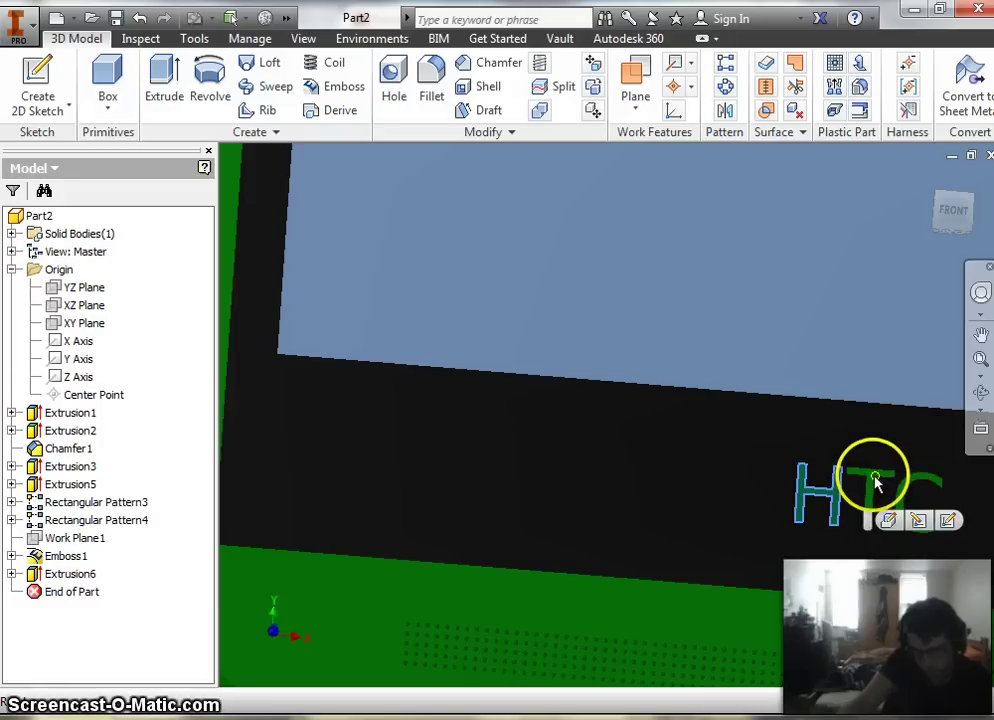
scroll(876, 487, "down", 3)
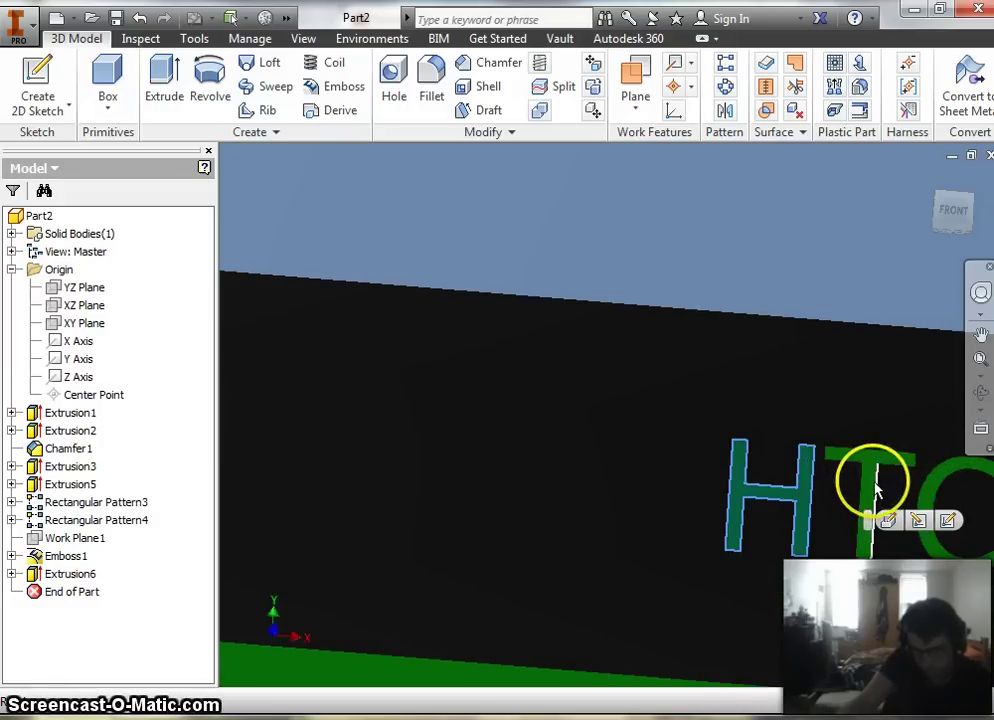
left_click(895, 500)
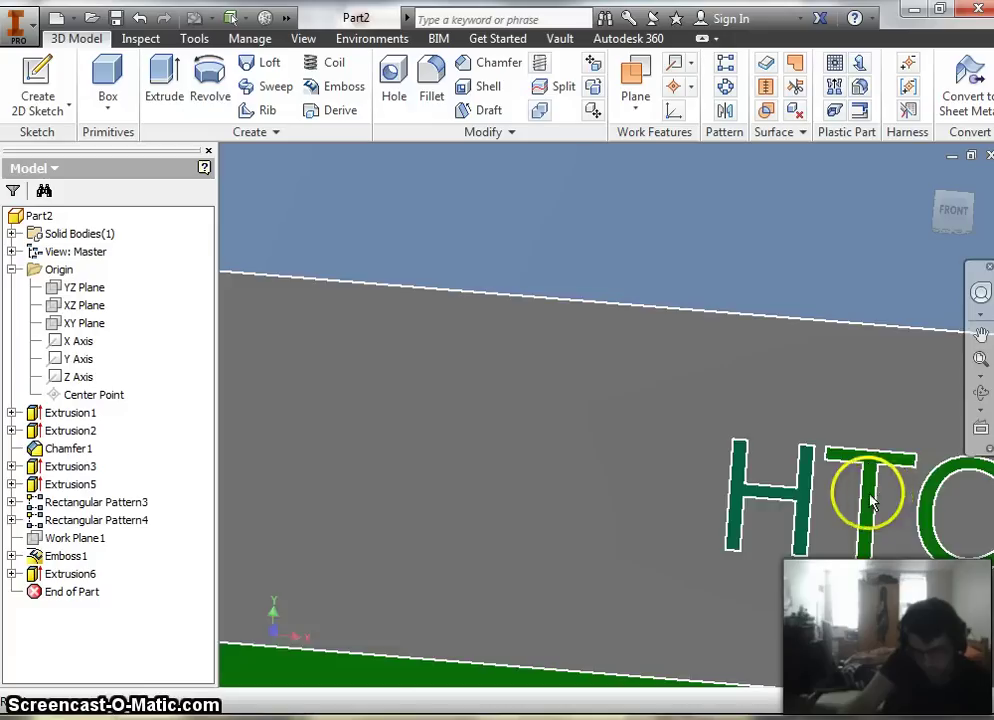
left_click(800, 500)
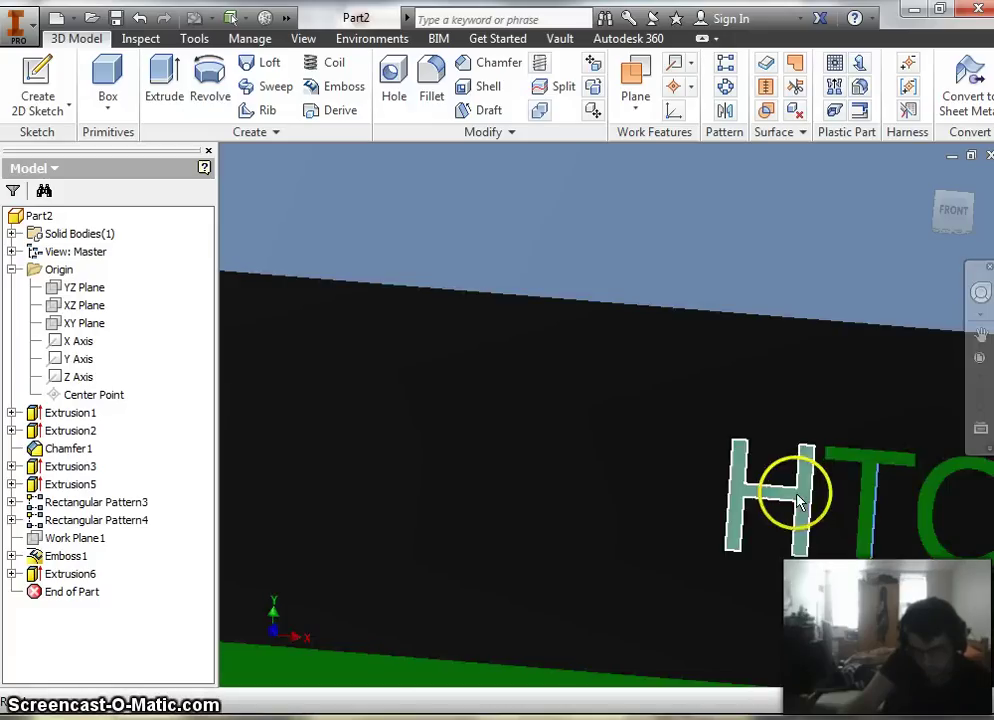
left_click(878, 466, "ctrl")
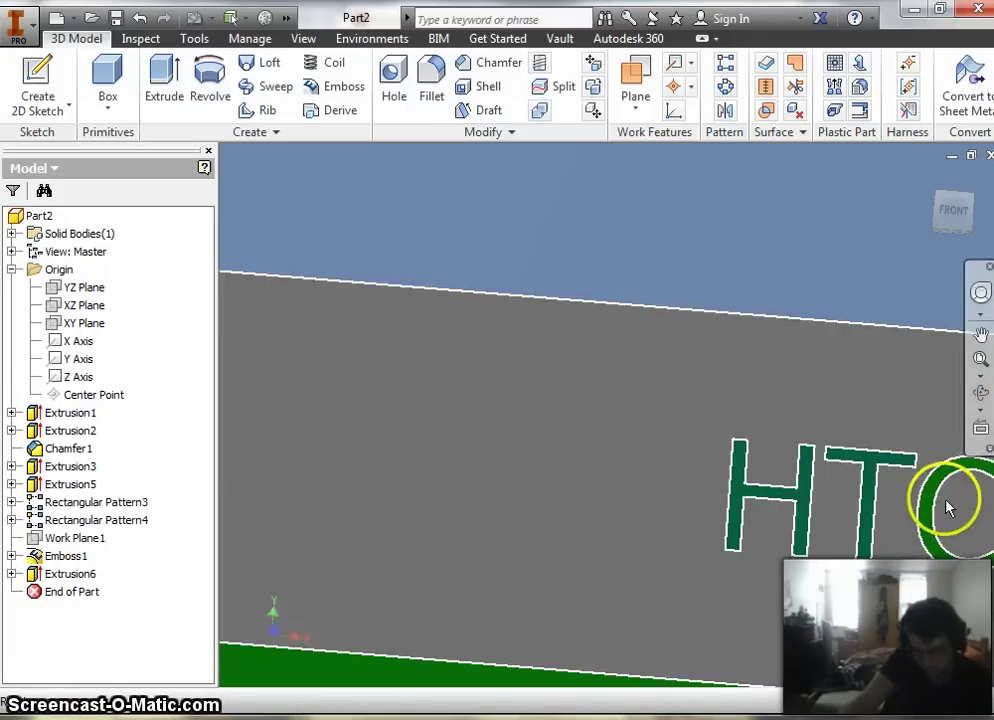
left_click(931, 516, "ctrl")
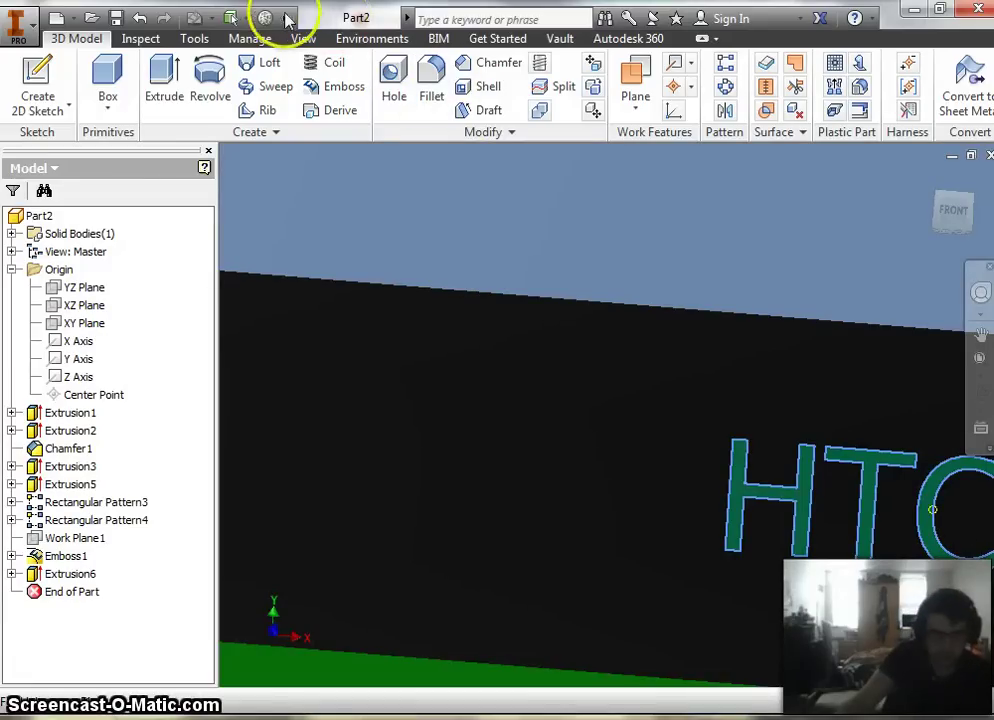
left_click(287, 20)
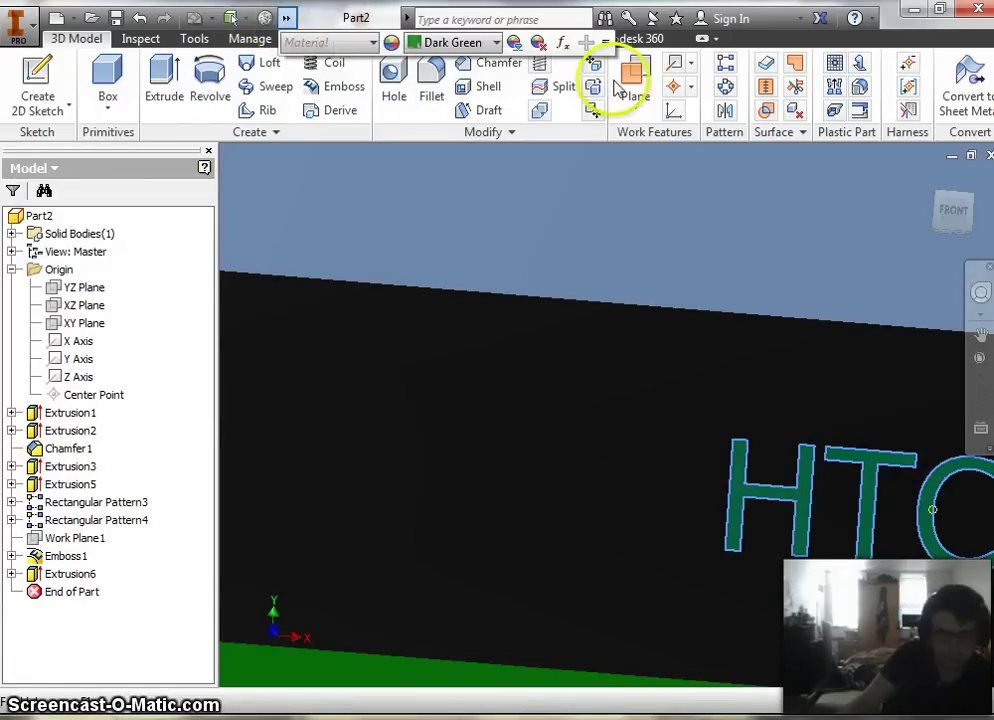
left_click(492, 45)
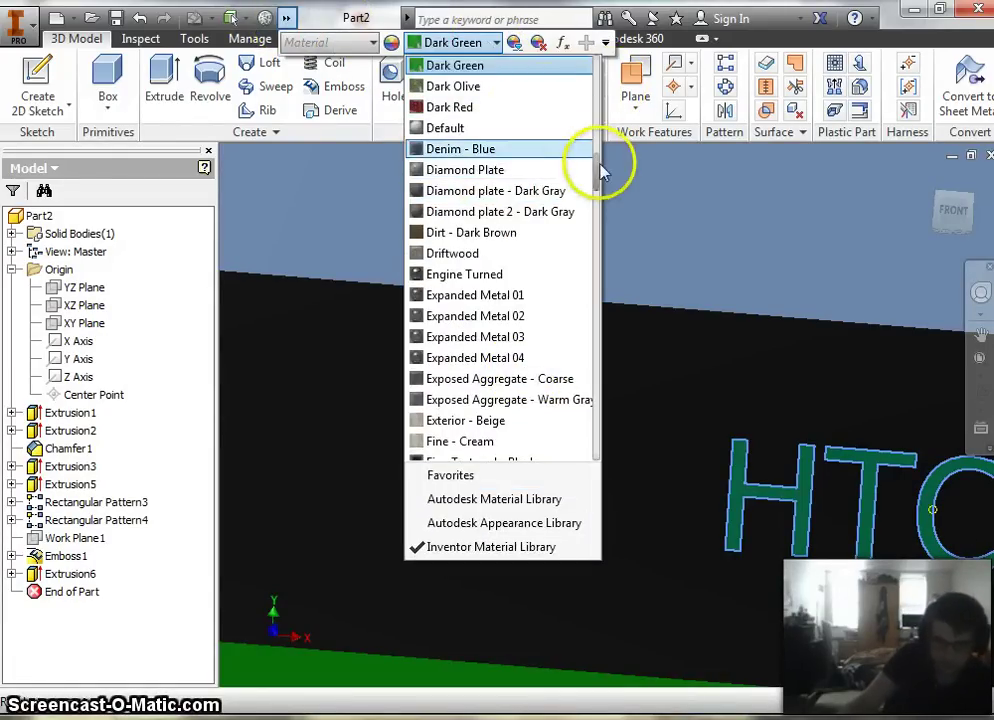
left_click_drag(596, 183, 562, 201)
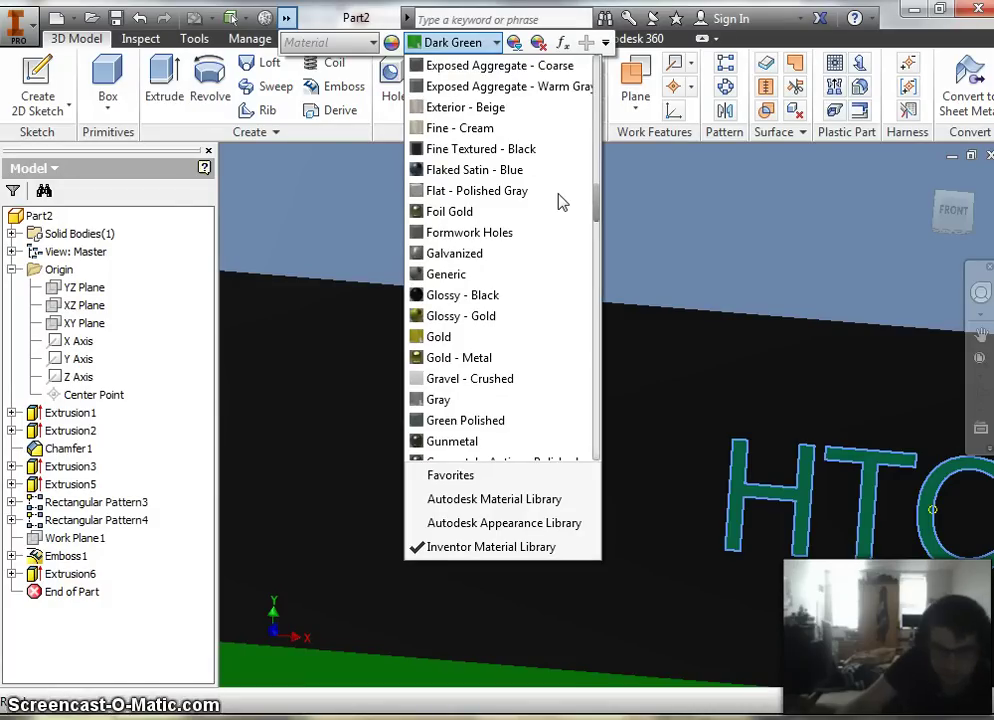
left_click_drag(562, 207, 519, 448)
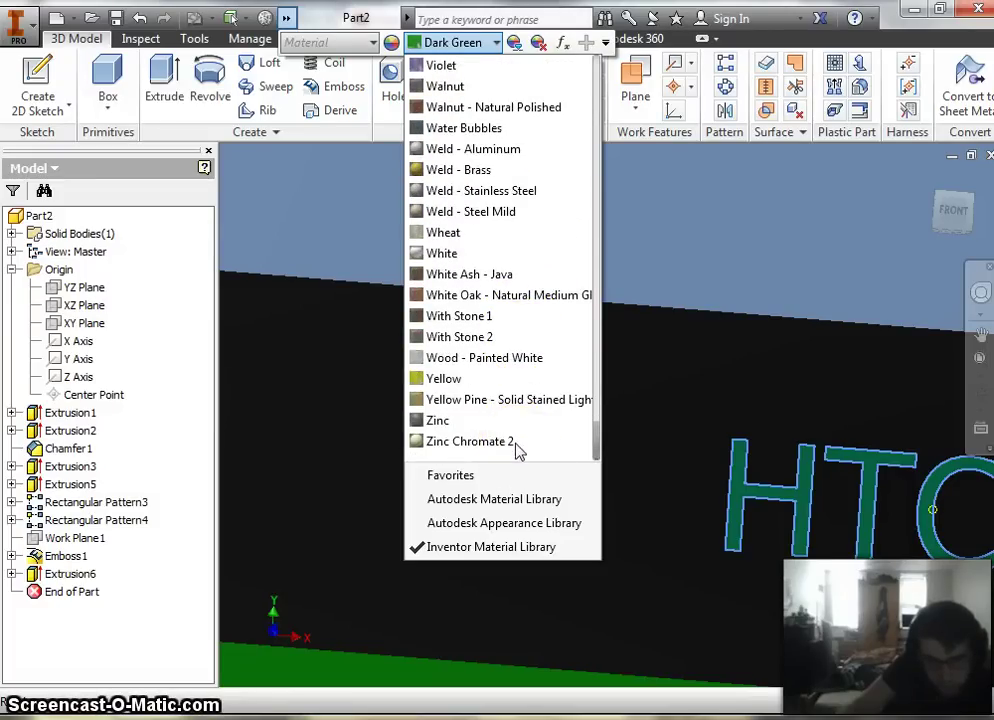
left_click(433, 253)
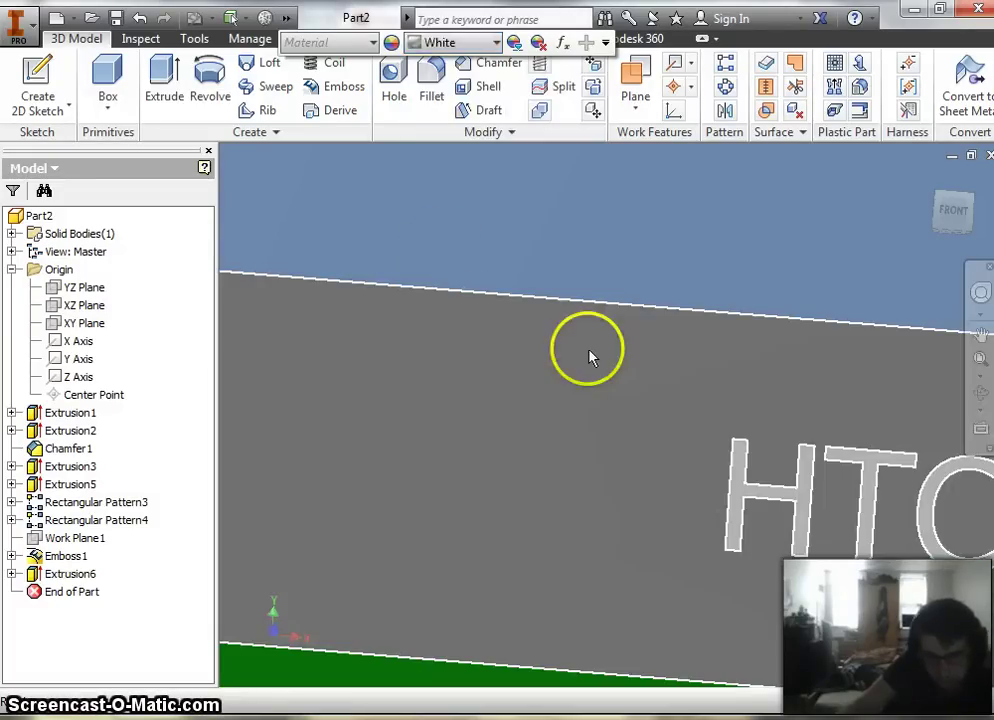
Step: Set the whole part's appearance to Aluminum - Flat
scroll(701, 399, "up", 3)
scroll(703, 398, "down", 5)
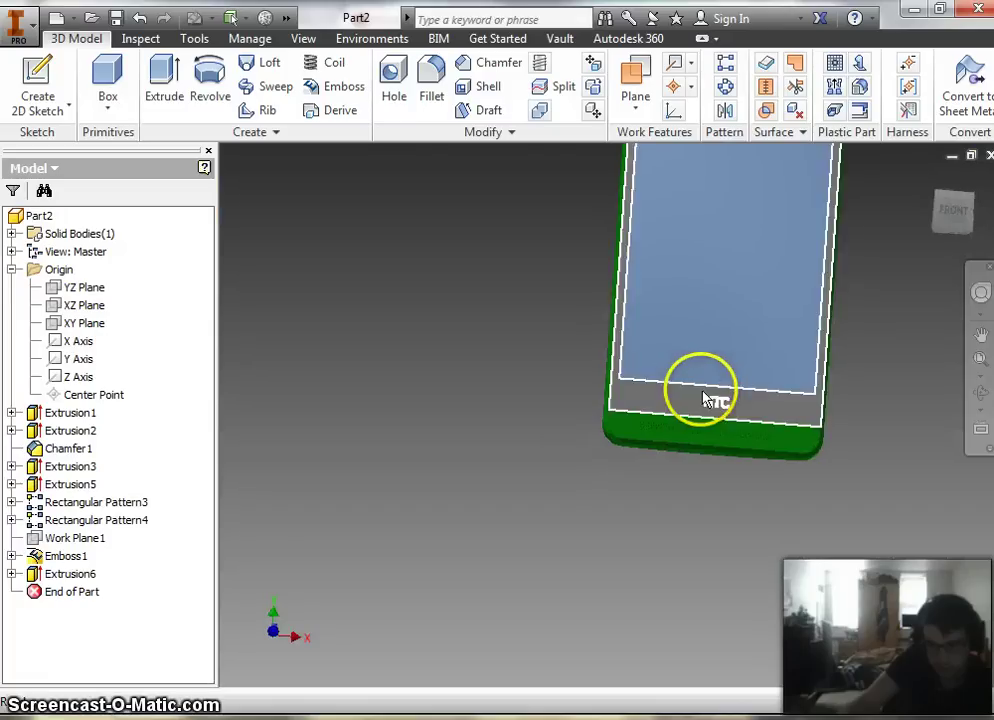
left_click(38, 216)
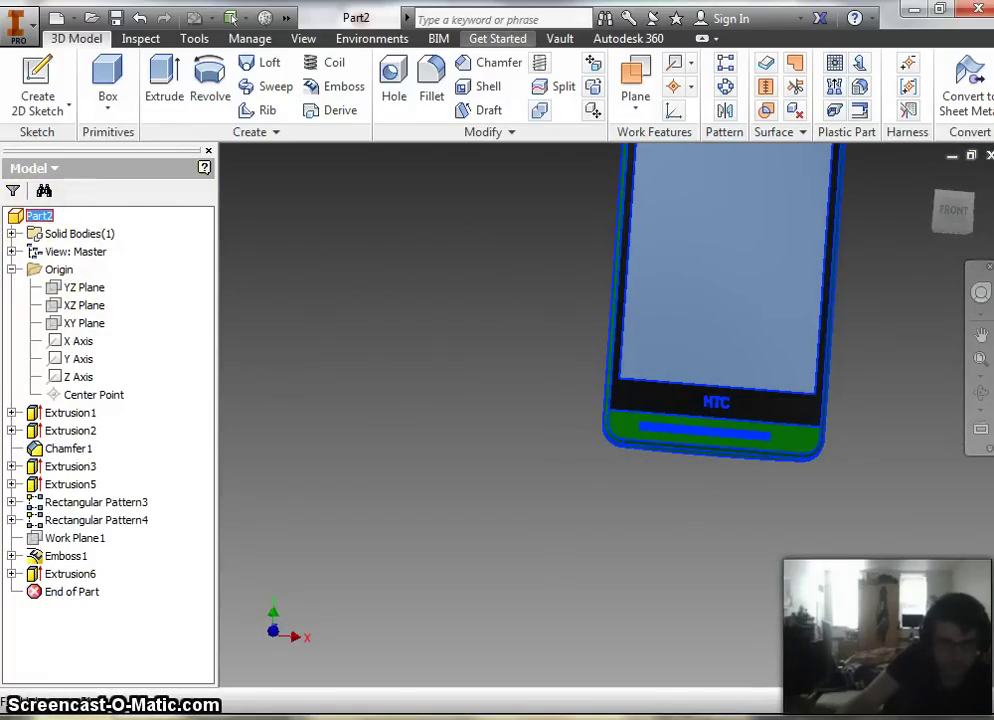
left_click(286, 18)
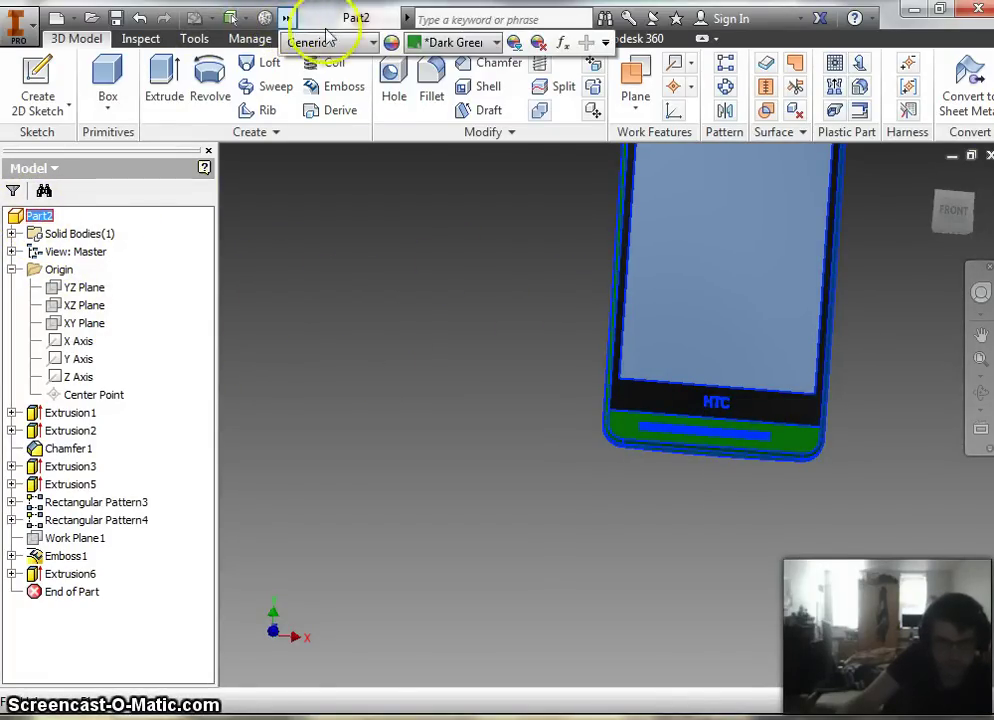
left_click(498, 45)
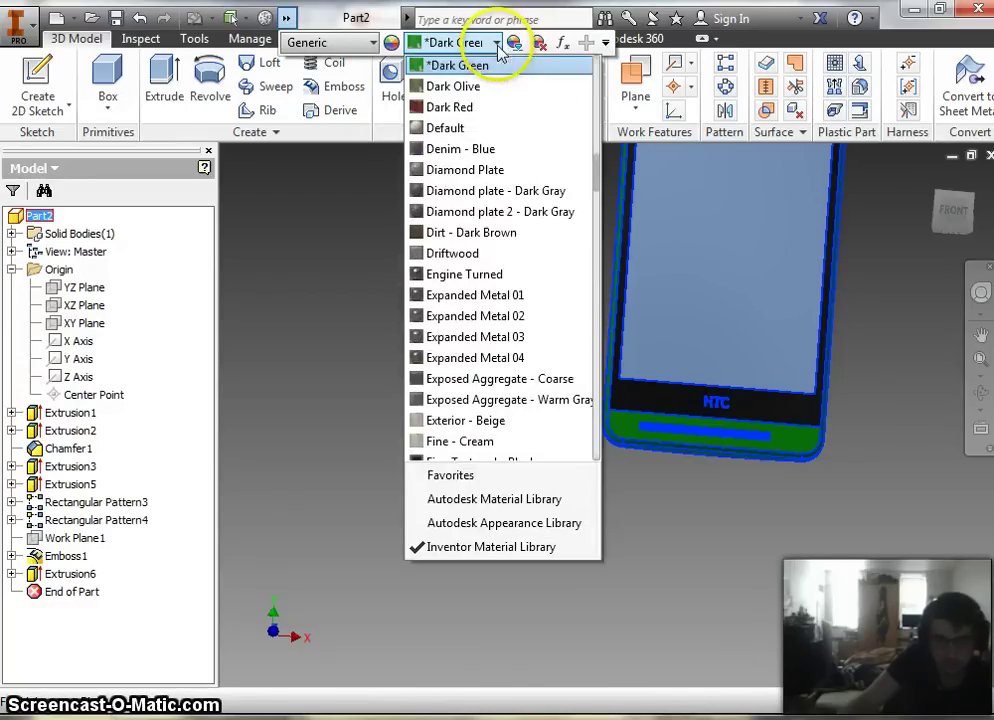
left_click_drag(597, 183, 574, 97)
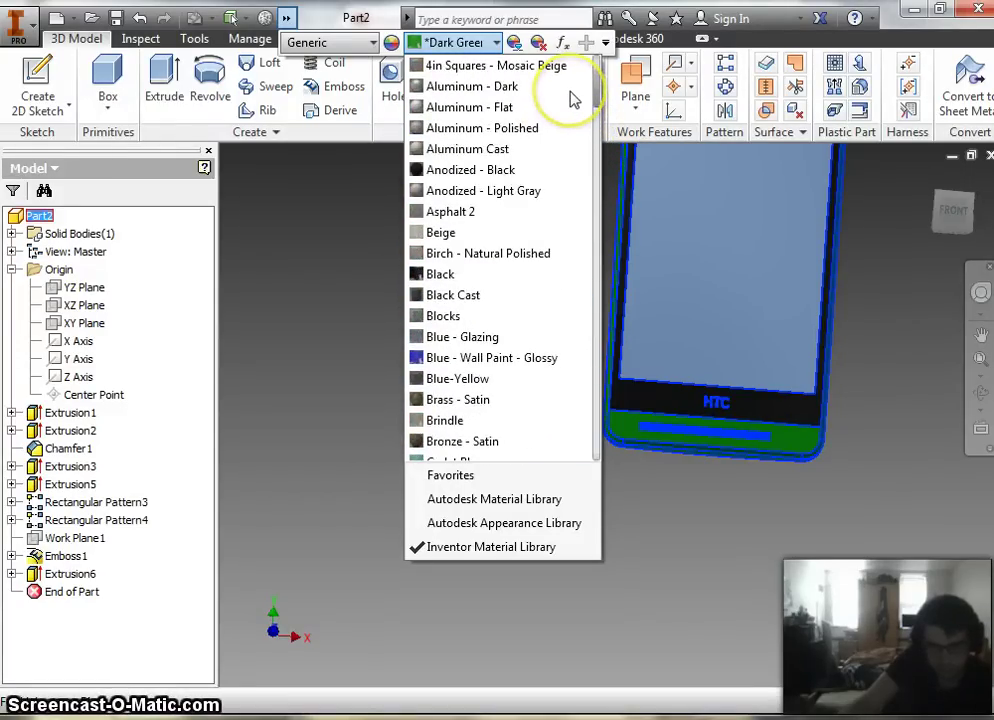
left_click(508, 104)
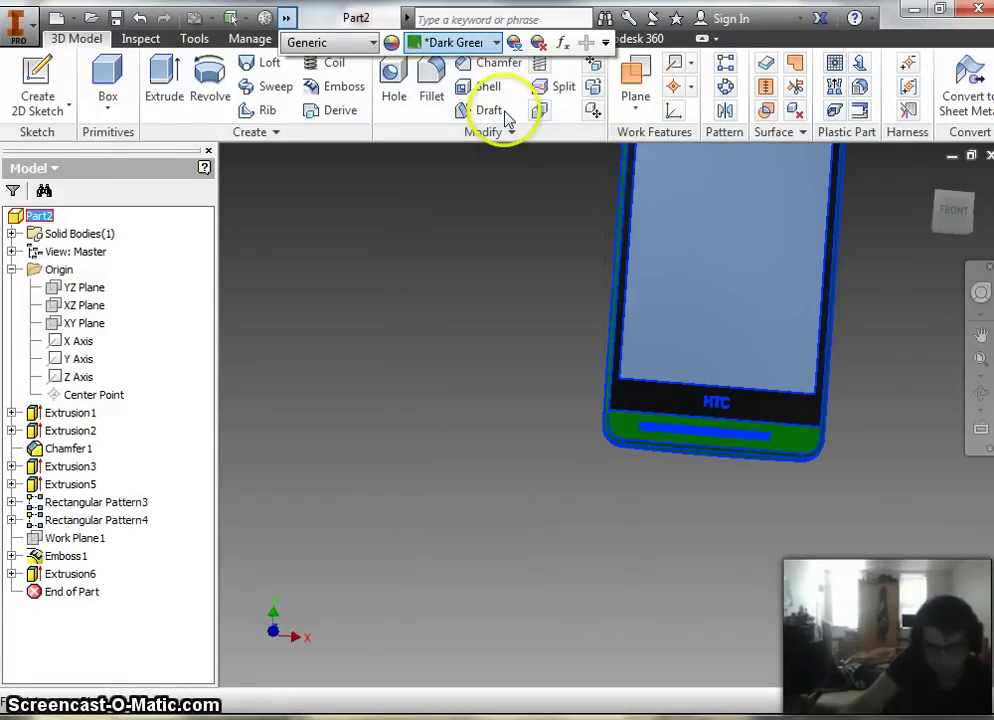
left_click(860, 404)
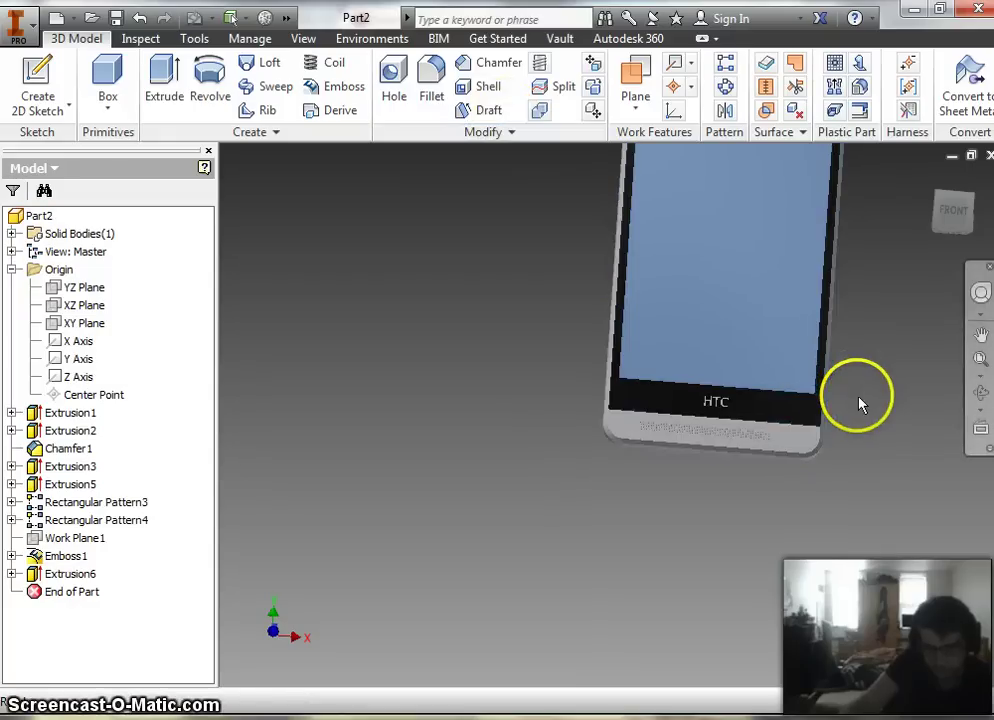
Step: Examine the coloured phone model from the front, sides, bottom and back, including the speaker hole patterns and the rear camera
mouse_move(972, 203)
left_mouse_down()
mouse_move(894, 231)
mouse_move(801, 246)
mouse_move(808, 288)
mouse_move(910, 280)
left_mouse_up()
scroll(843, 282, "up", 4)
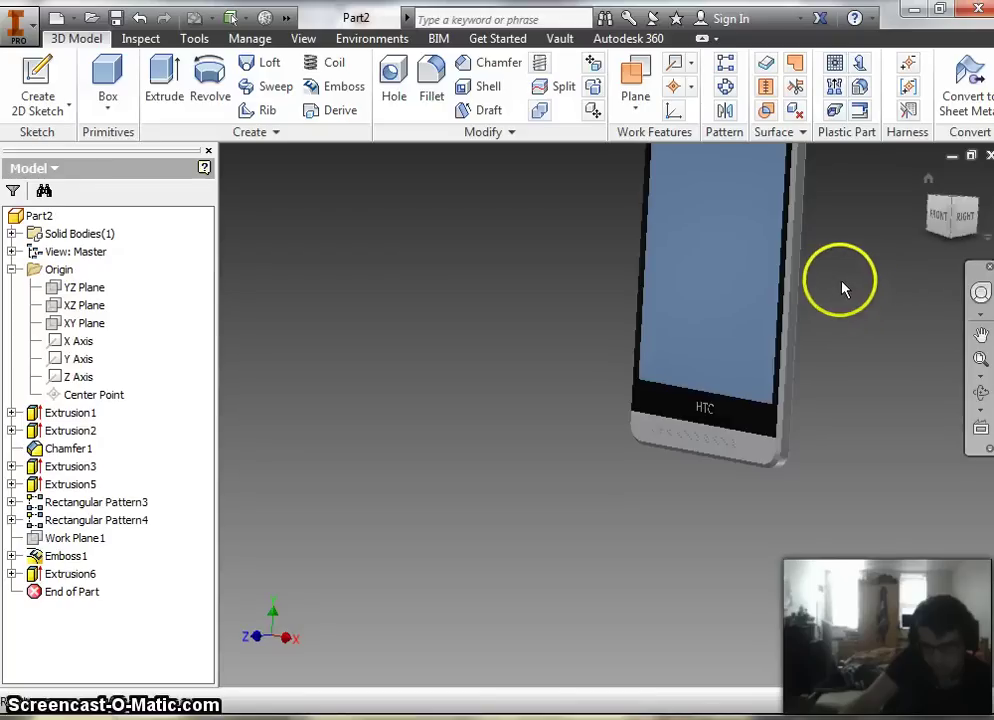
scroll(834, 266, "down", 6)
scroll(700, 380, "up", 6)
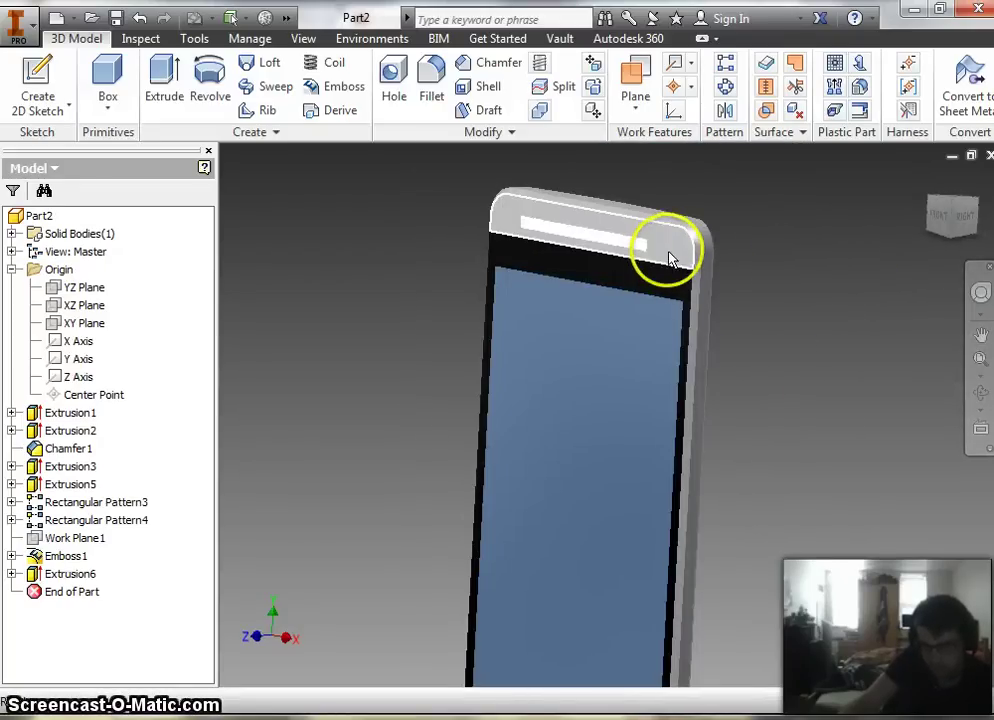
scroll(817, 348, "down", 3)
scroll(632, 255, "up", 6)
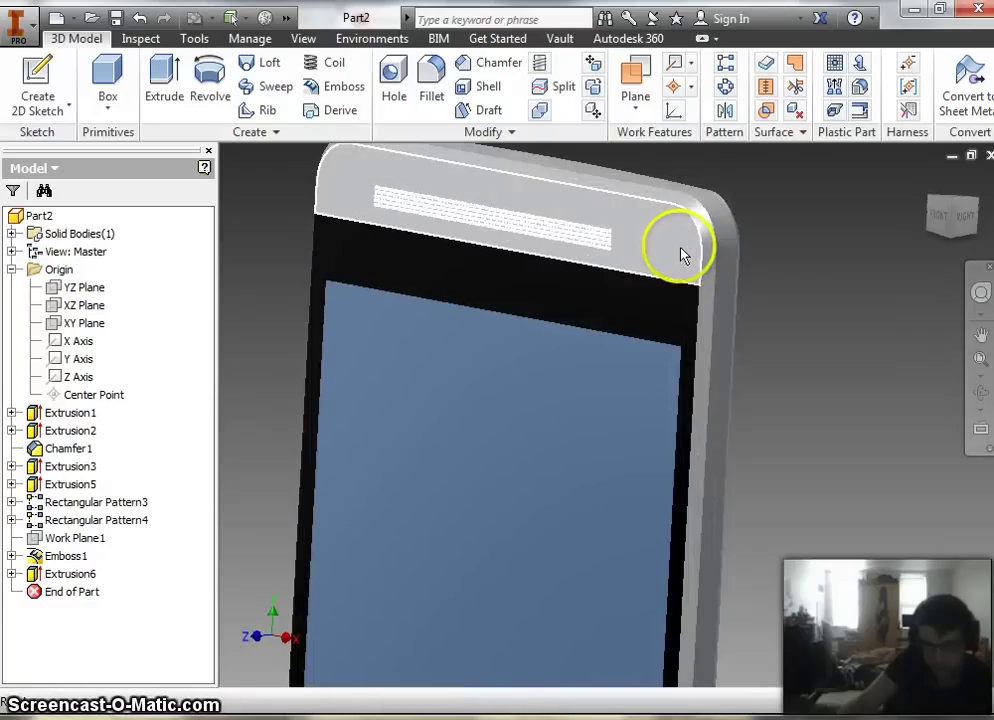
scroll(682, 258, "down", 8)
mouse_move(953, 245)
middle_mouse_down("shift")
mouse_move(228, 213)
mouse_move(271, 621)
mouse_move(273, 570)
mouse_move(710, 313)
middle_mouse_up("shift")
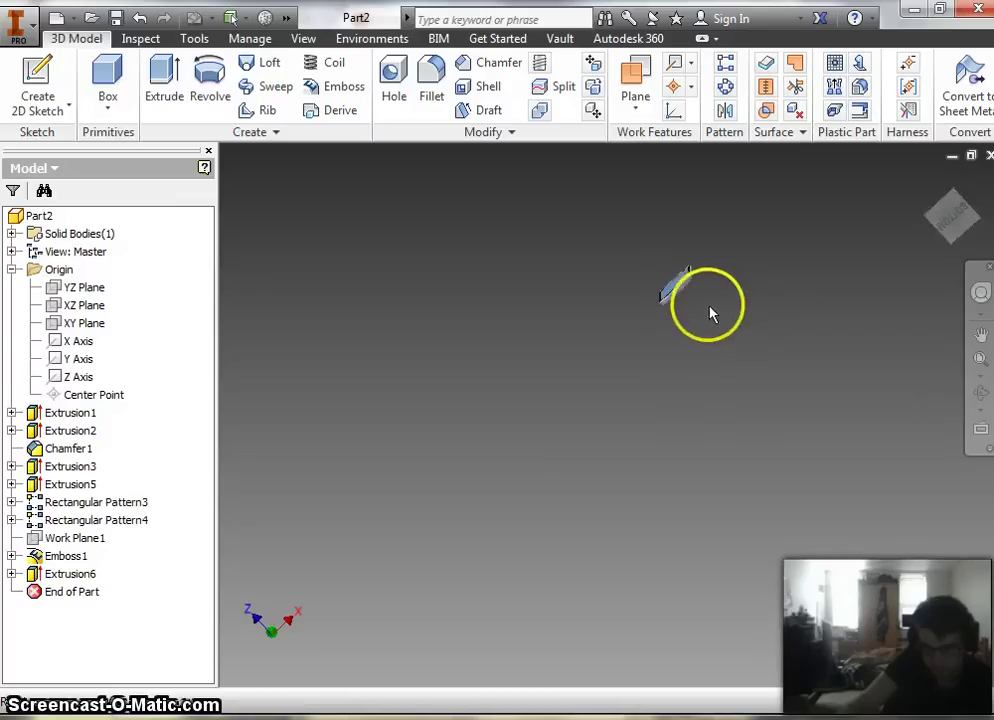
scroll(705, 305, "up", 10)
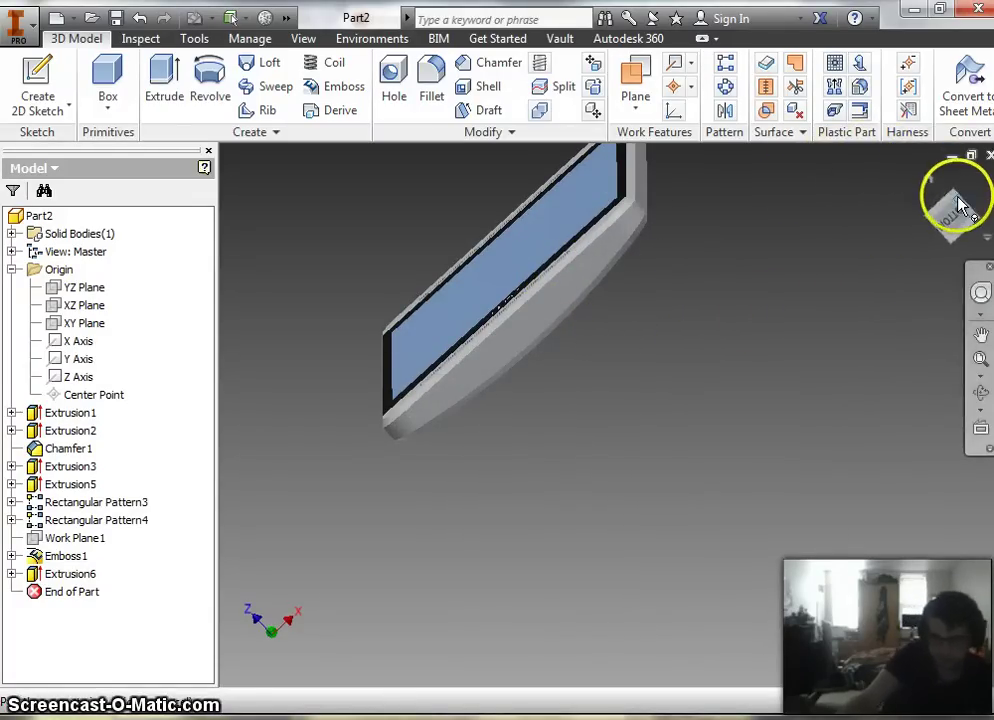
mouse_move(955, 213)
left_mouse_down()
mouse_move(978, 240)
mouse_move(918, 282)
mouse_move(796, 322)
mouse_move(726, 324)
mouse_move(657, 282)
mouse_move(524, 233)
mouse_move(630, 278)
left_mouse_up()
middle_click_drag(798, 249, 721, 415, "shift")
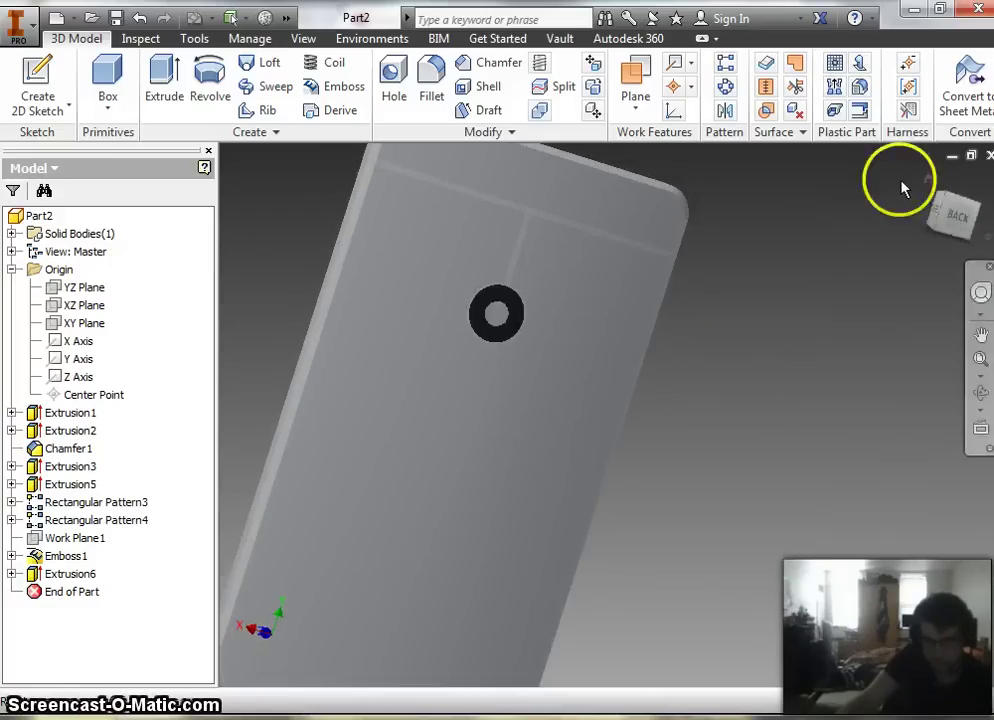
mouse_move(950, 210)
left_mouse_down()
mouse_move(976, 222)
mouse_move(255, 217)
mouse_move(371, 226)
mouse_move(403, 198)
mouse_move(404, 669)
mouse_move(404, 649)
mouse_move(470, 651)
mouse_move(669, 683)
left_mouse_up()
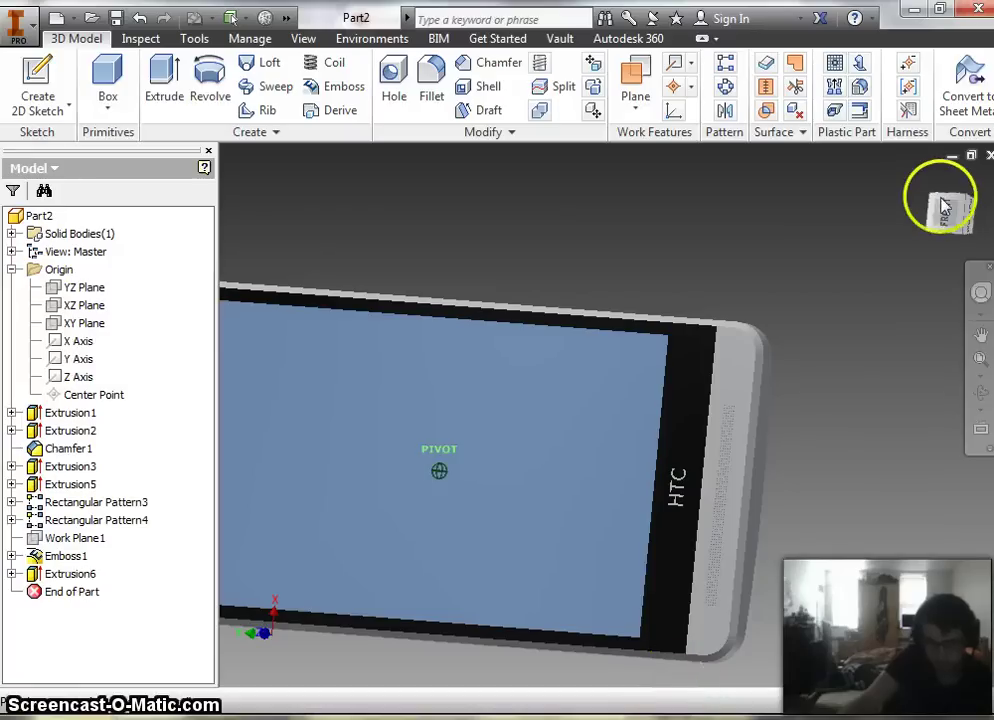
mouse_move(965, 203)
left_mouse_down()
mouse_move(961, 260)
mouse_move(943, 300)
left_mouse_up()
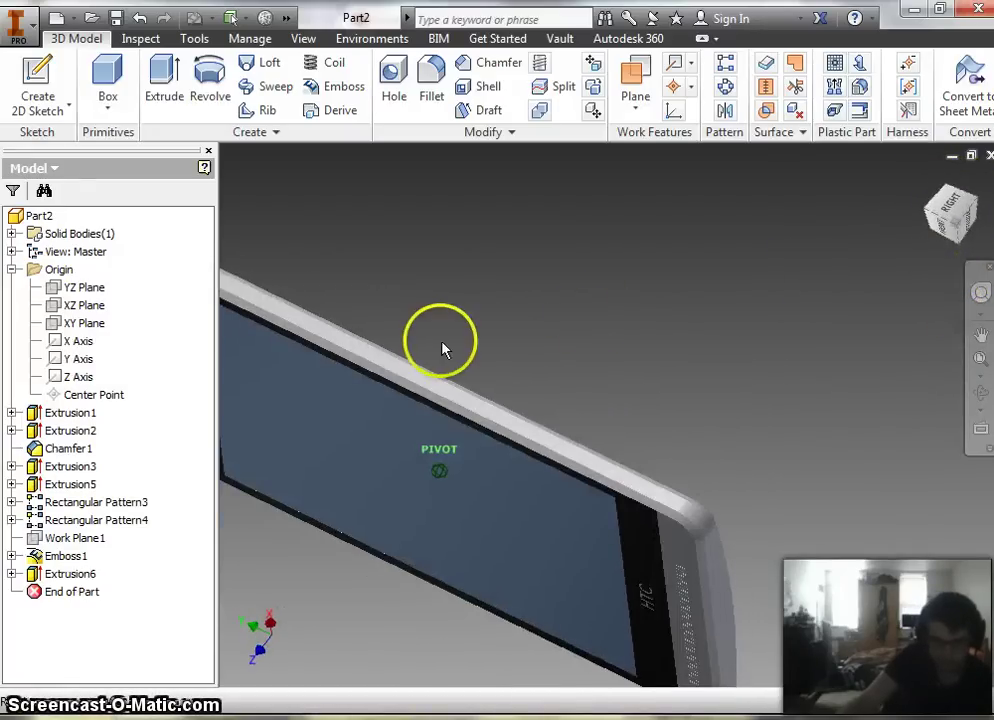
scroll(447, 344, "up", 2)
scroll(455, 337, "down", 6)
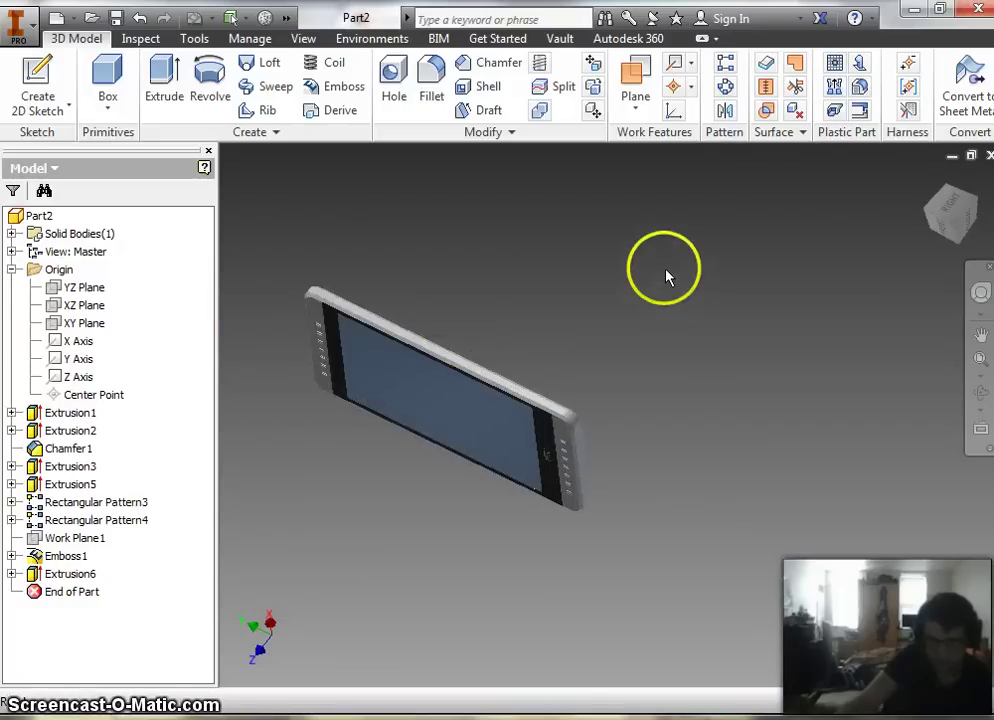
left_click_drag(943, 240, 558, 648)
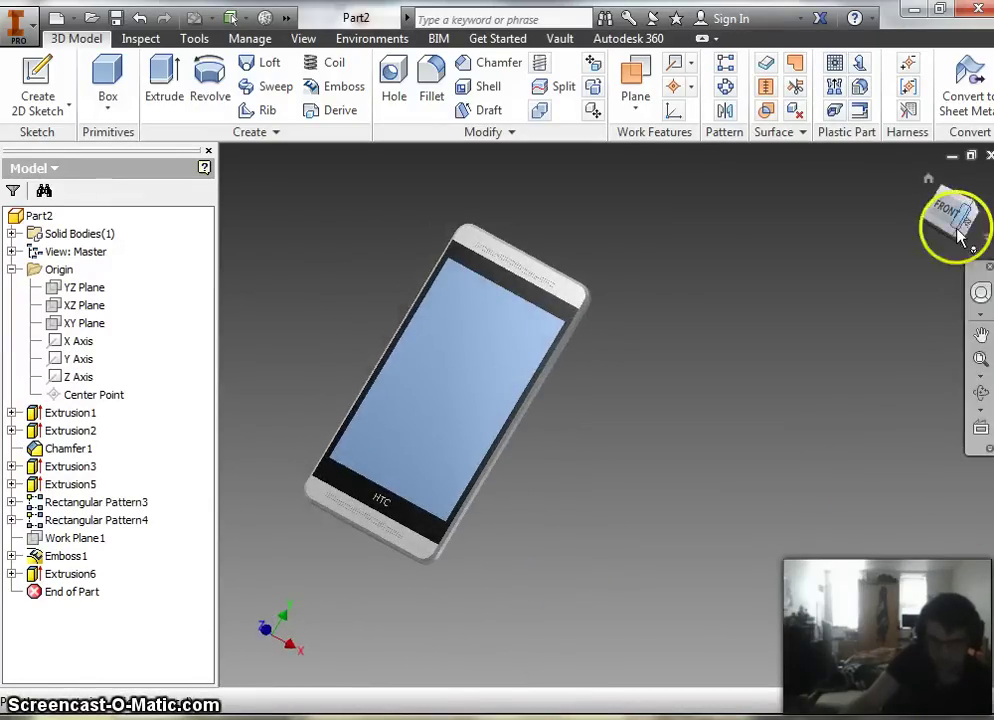
left_click(697, 378)
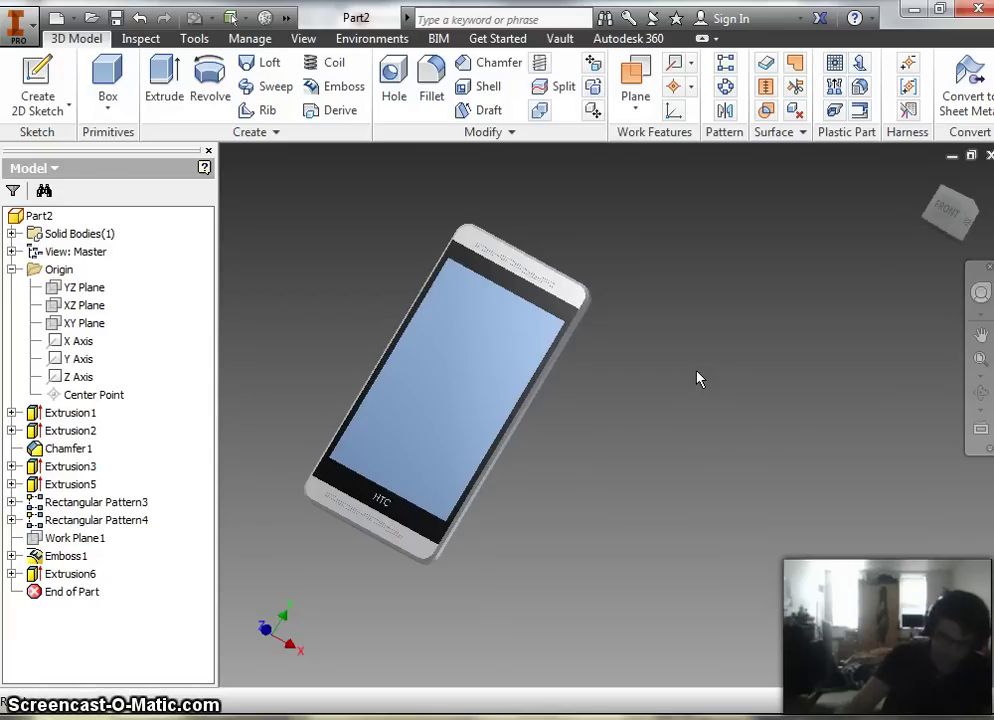
left_click_drag(601, 462, 446, 703)
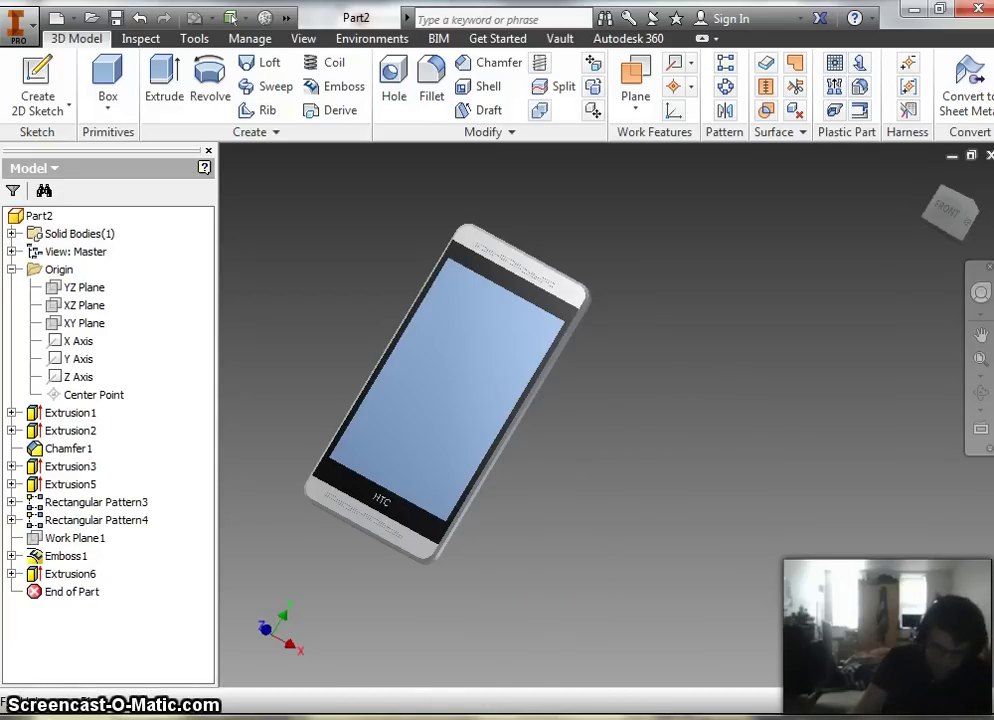